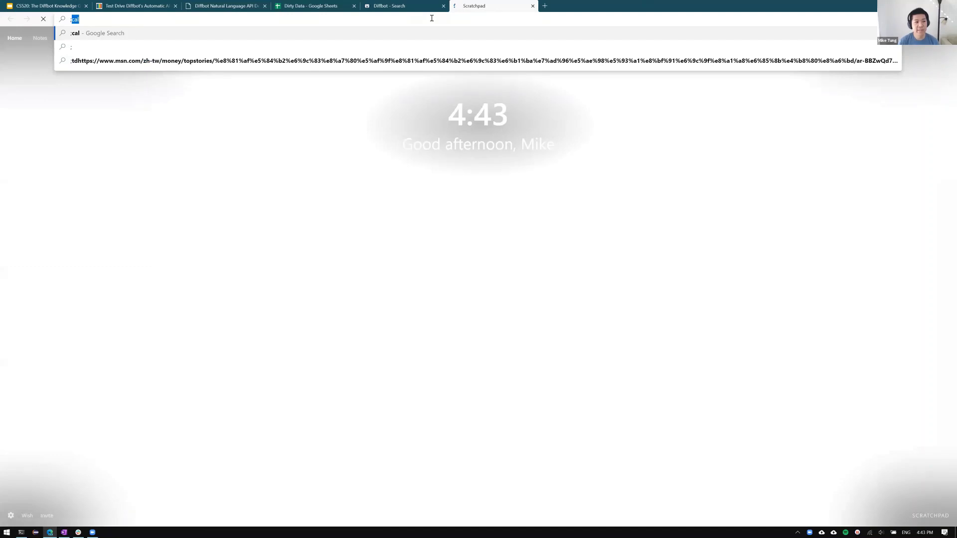
# Step: Run the CNN article on World Health Organization funding through the Automatic API Test Drive and expand its extracted text
pyautogui.write(';td')
pyautogui.press('Return')
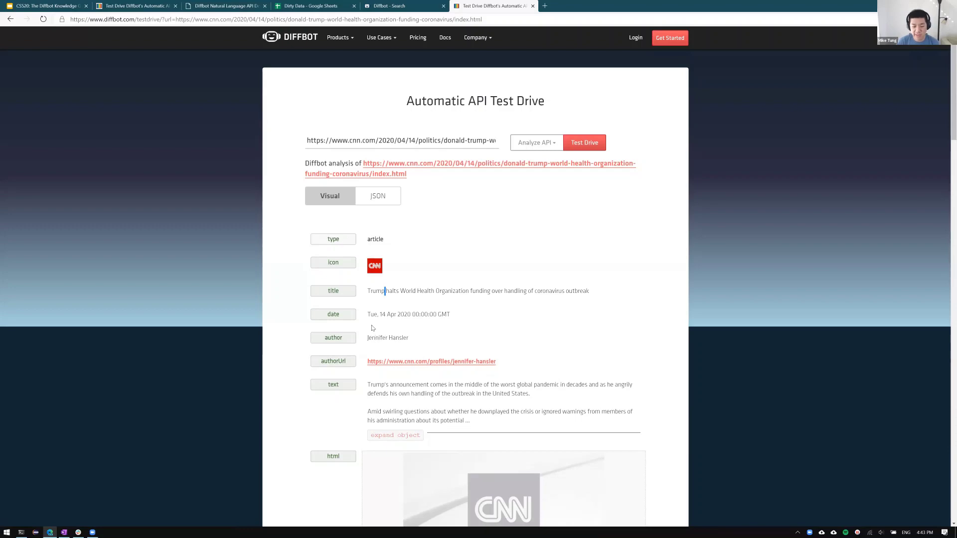
pyautogui.scroll(-3, 406, 180)
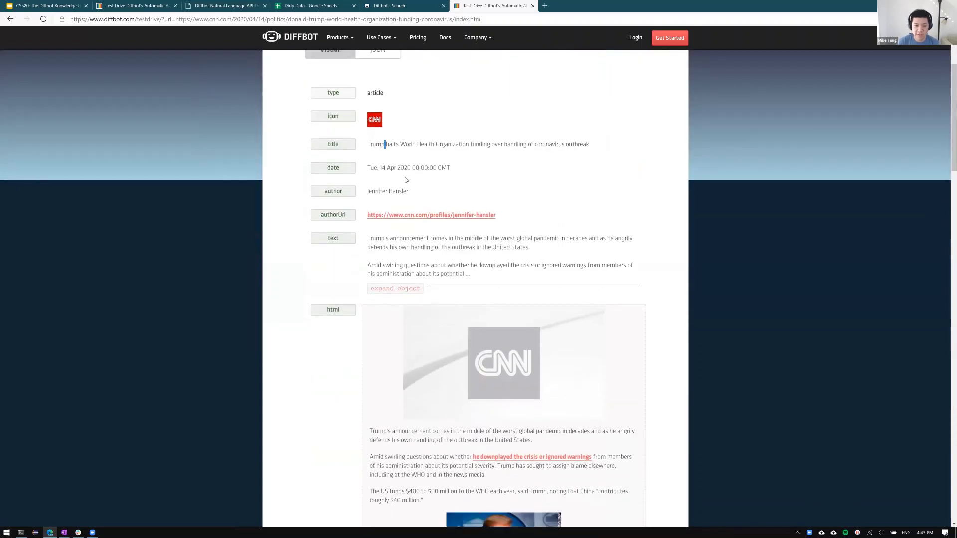
pyautogui.click(397, 284)
pyautogui.scroll(-10, 354, 266)
pyautogui.scroll(-15, 356, 264)
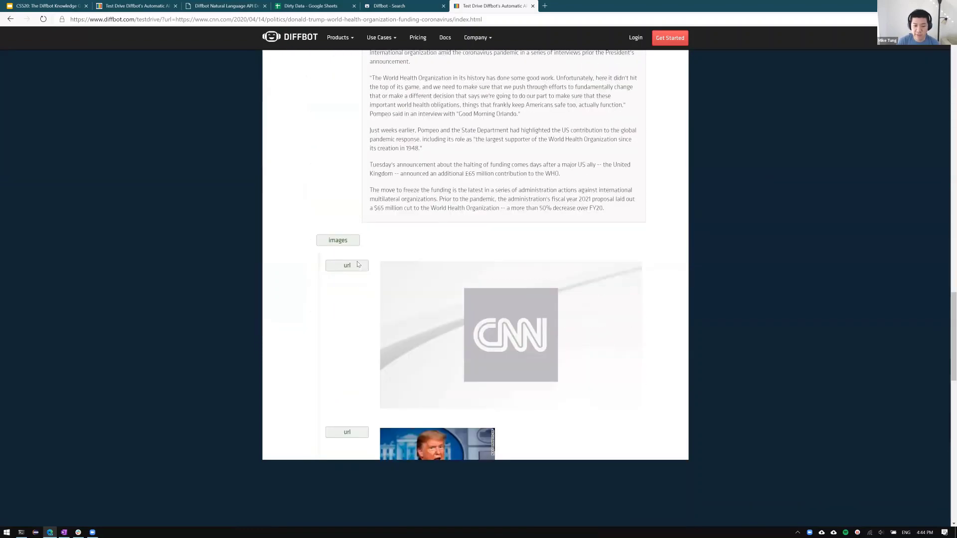
pyautogui.scroll(-3, 347, 215)
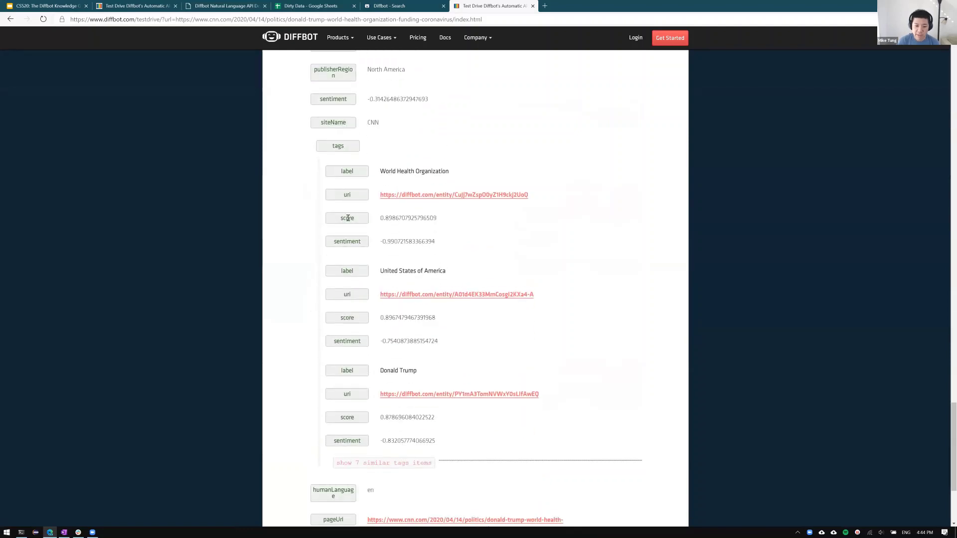
# Step: Open the entity links for World Health Organization, Donald Trump and Mike Pompeo in separate tabs, expanding the full tag list
pyautogui.middleClick(427, 192)
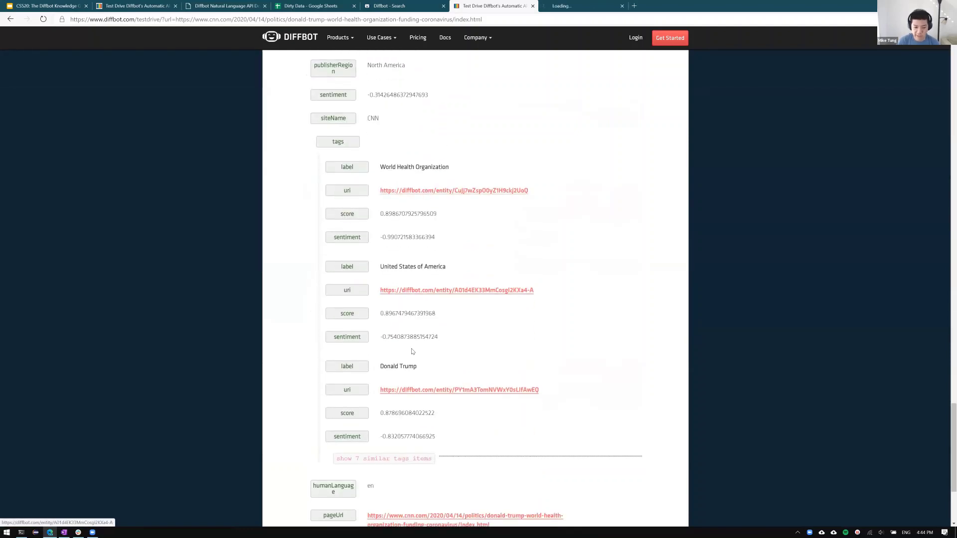
pyautogui.middleClick(399, 391)
pyautogui.click(384, 459)
pyautogui.scroll(-5, 388, 299)
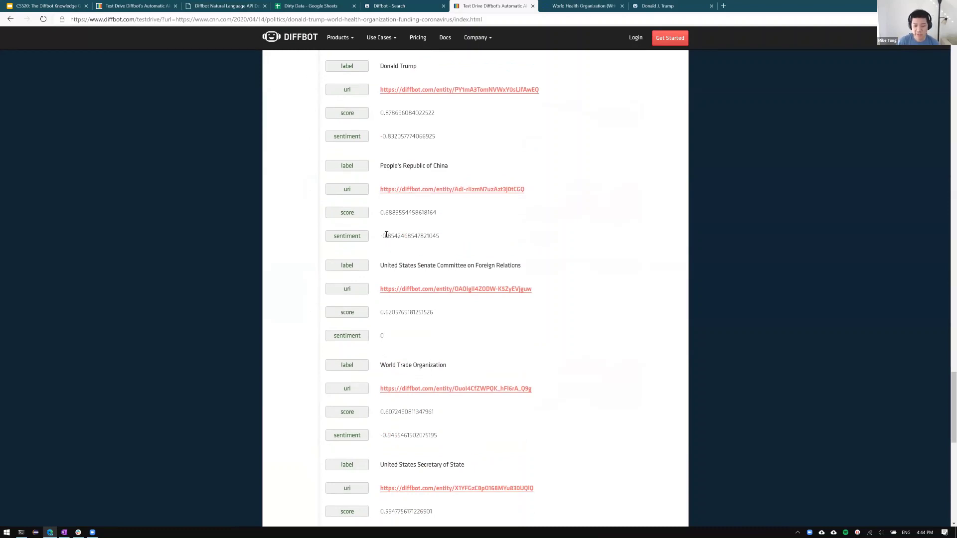
pyautogui.scroll(-8, 387, 234)
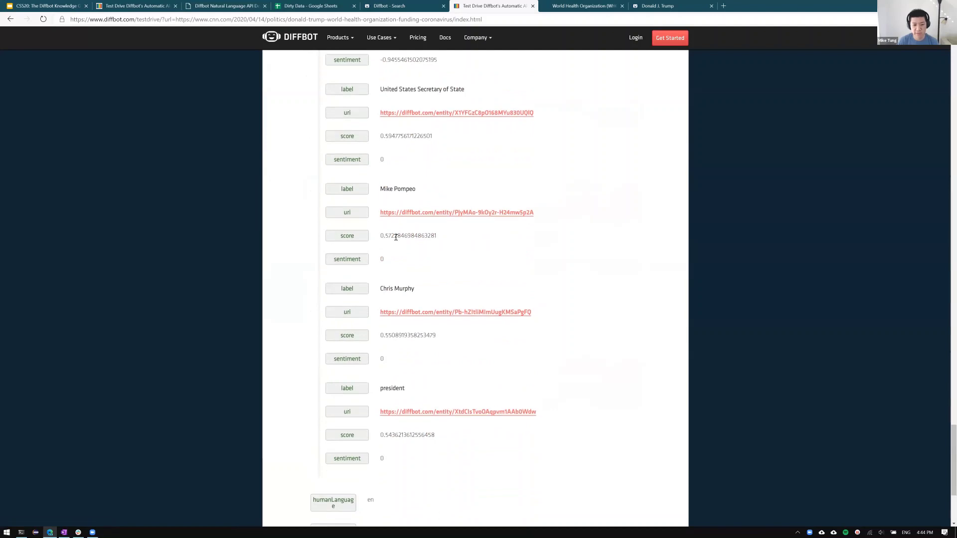
pyautogui.click(406, 213)
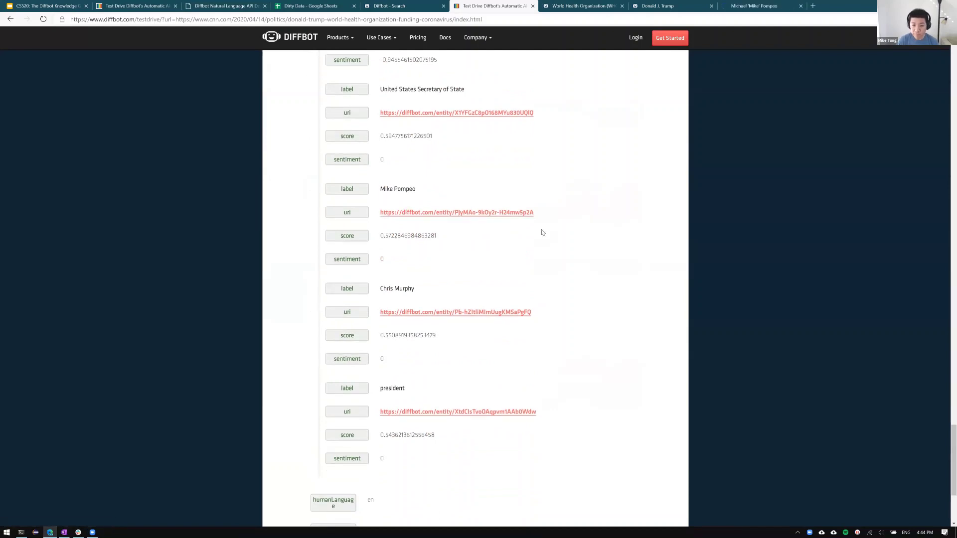
pyautogui.moveTo(534, 213); pyautogui.dragTo(456, 213)
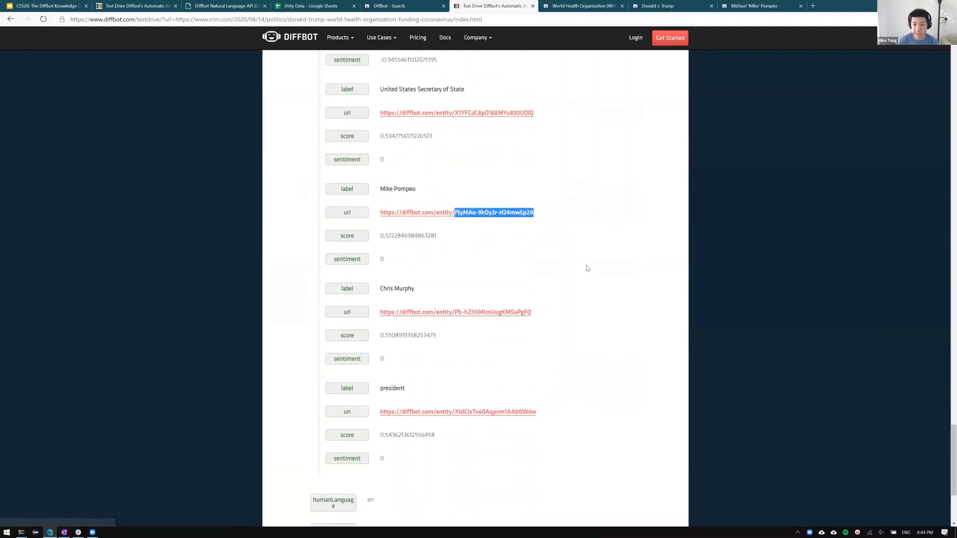
# Step: Look through the opened entity pages, then return to the start of the CNN article analysis
pyautogui.hotkey('ctrl', 'Tab')
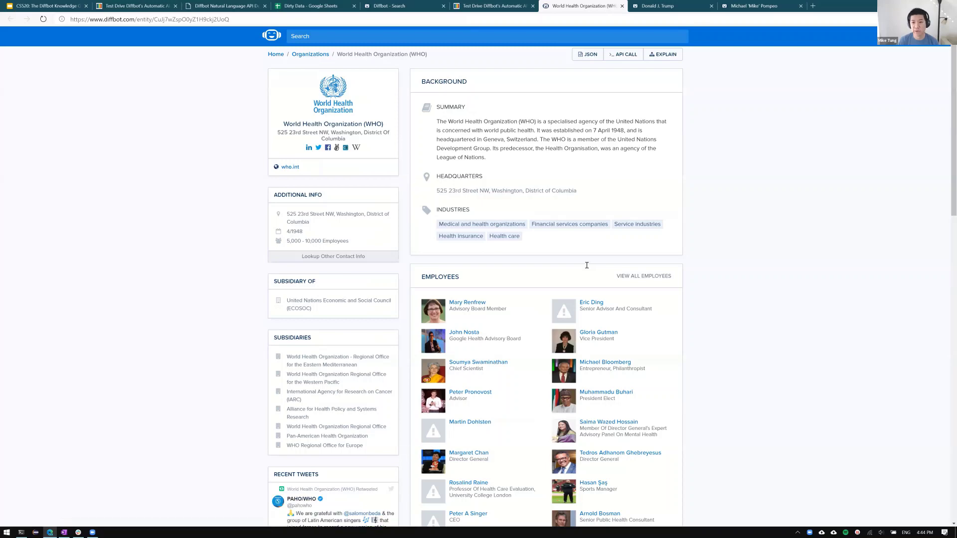
pyautogui.hotkey('ctrl', 'Tab')
pyautogui.hotkey('ctrl', 'Tab')
pyautogui.hotkey('ctrl', 'shift', 'Tab')
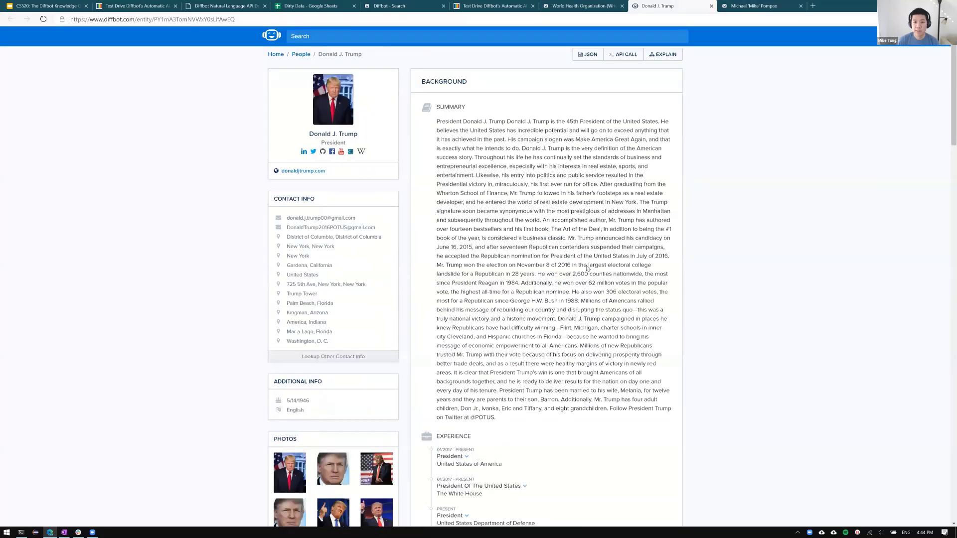
pyautogui.hotkey('ctrl', 'shift', 'Tab')
pyautogui.hotkey('ctrl', 'shift', 'Tab')
pyautogui.scroll(15, 589, 297)
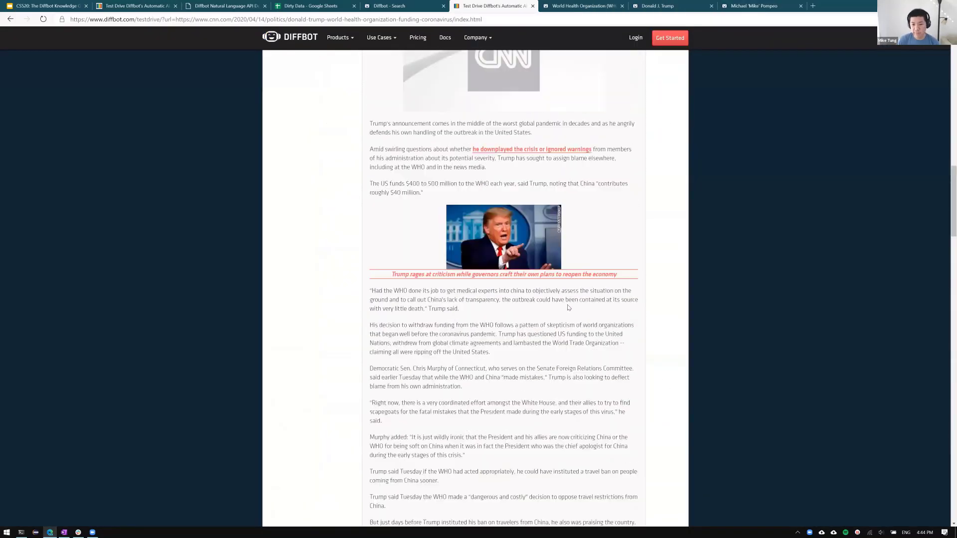
pyautogui.scroll(2, 549, 307)
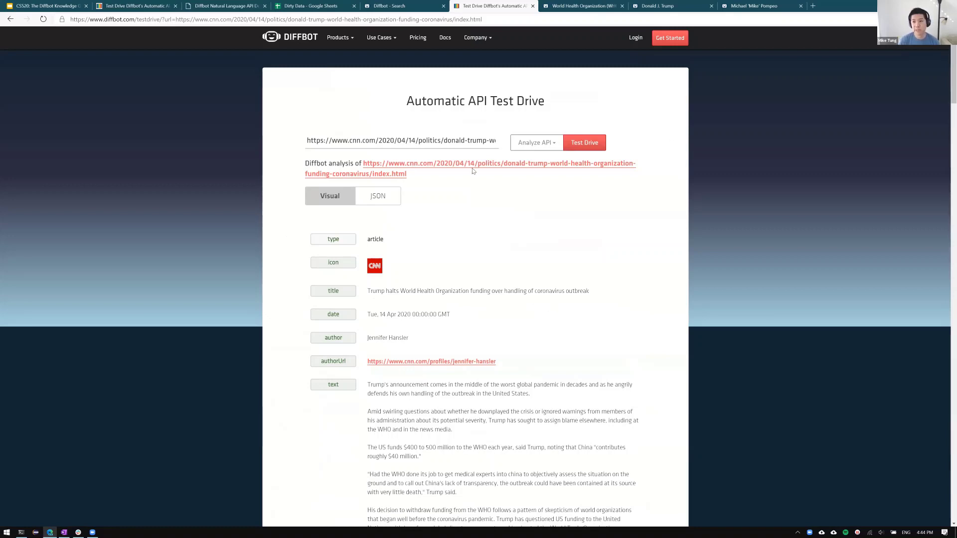
pyautogui.hotkey('ctrl', 'l')
pyautogui.write('https://www.ikea.com/us/en/p/hemnes-bed-frame-with-4-storage-boxes-dark-gray-stained-leirsund-s09275207/')
pyautogui.press('Return')
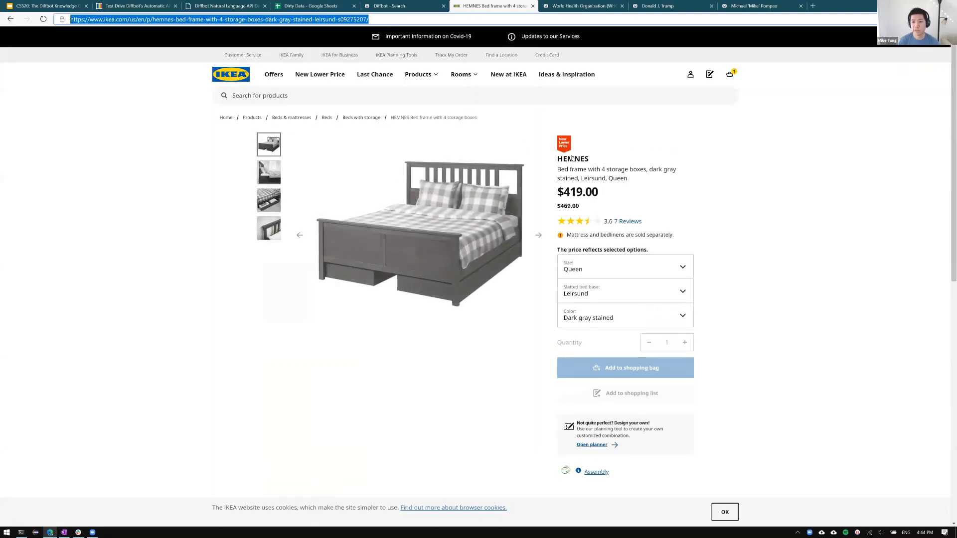
pyautogui.hotkey('ctrl', 'shift', 'Tab')
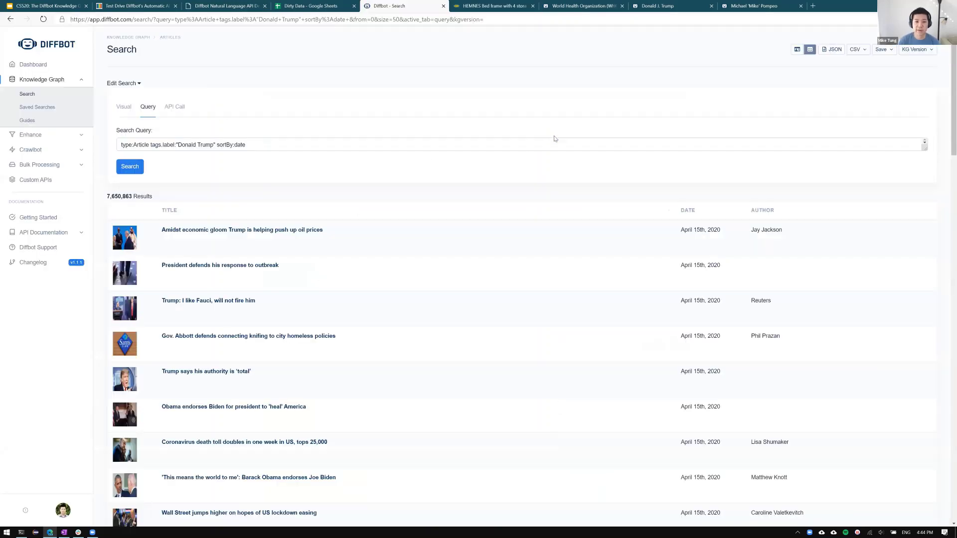
pyautogui.hotkey('ctrl', 'Tab')
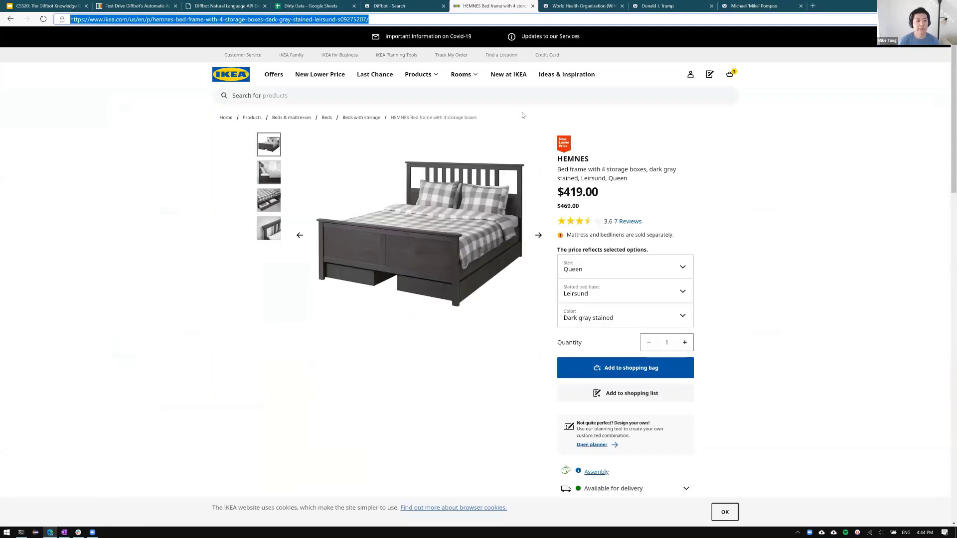
pyautogui.press('Home')
pyautogui.write('https://www.diffbot.com/testdrive/?url=')
pyautogui.press('Return')
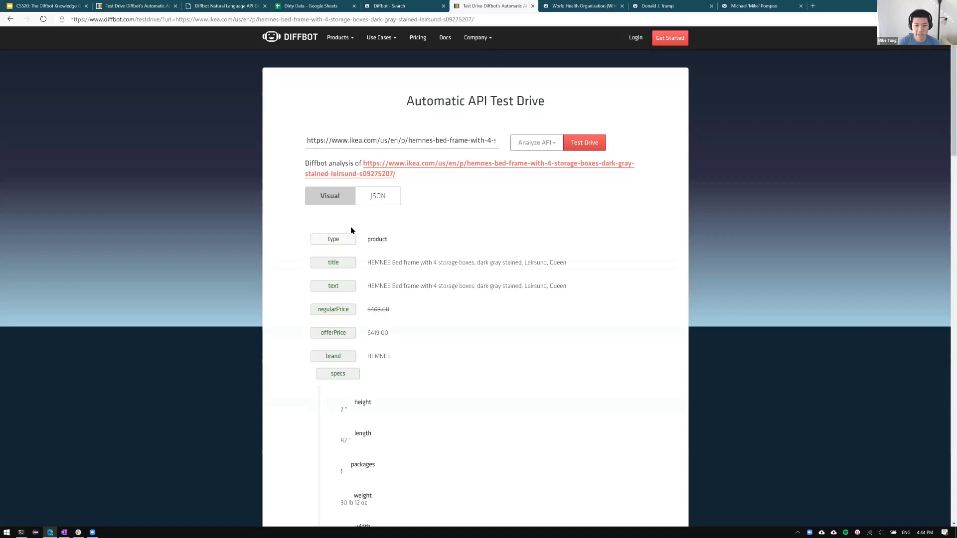
# Step: Examine the extracted product data for the bed frame: type, title, prices, specs, images, normalized specs and price details
pyautogui.doubleClick(386, 241)
pyautogui.click(375, 277)
pyautogui.scroll(-3, 349, 275)
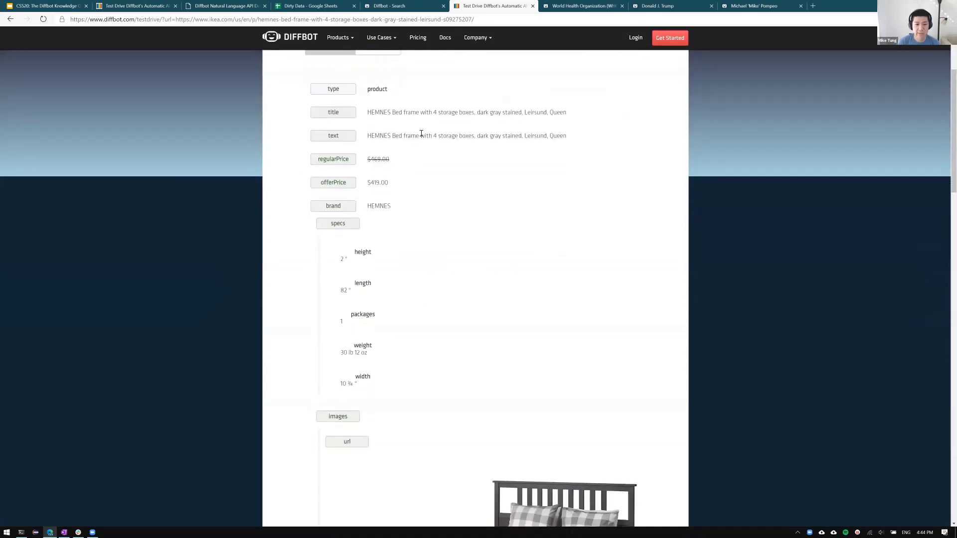
pyautogui.doubleClick(410, 112)
pyautogui.click(387, 178)
pyautogui.scroll(-2, 355, 214)
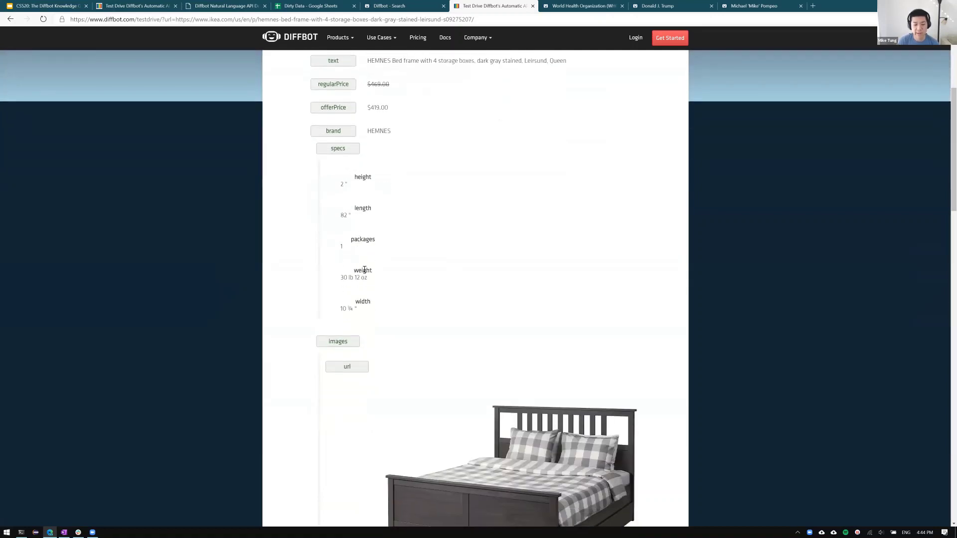
pyautogui.scroll(-2, 369, 274)
pyautogui.scroll(-15, 370, 275)
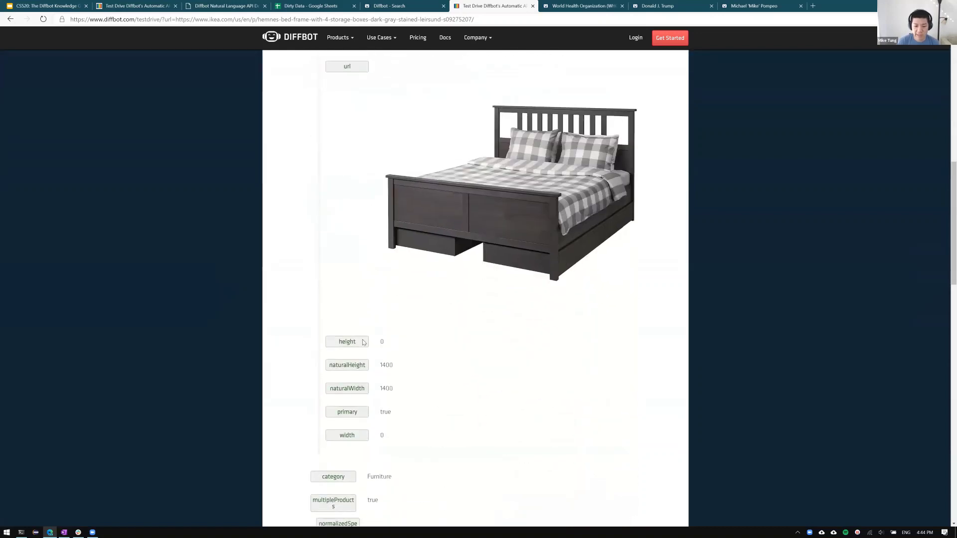
pyautogui.scroll(1, 363, 349)
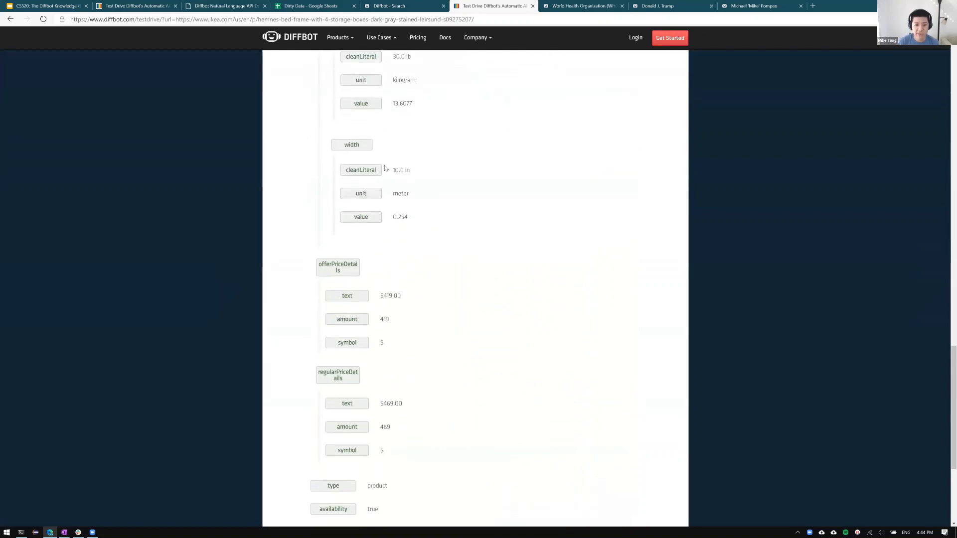
pyautogui.moveTo(393, 166); pyautogui.dragTo(395, 192)
pyautogui.click(405, 218)
pyautogui.scroll(-3, 405, 221)
pyautogui.scroll(20, 424, 284)
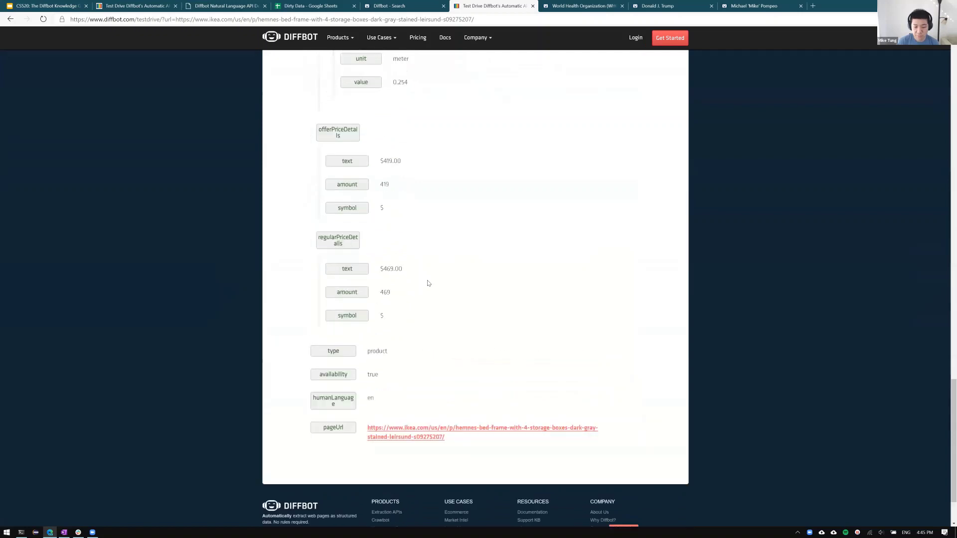
pyautogui.scroll(2, 424, 288)
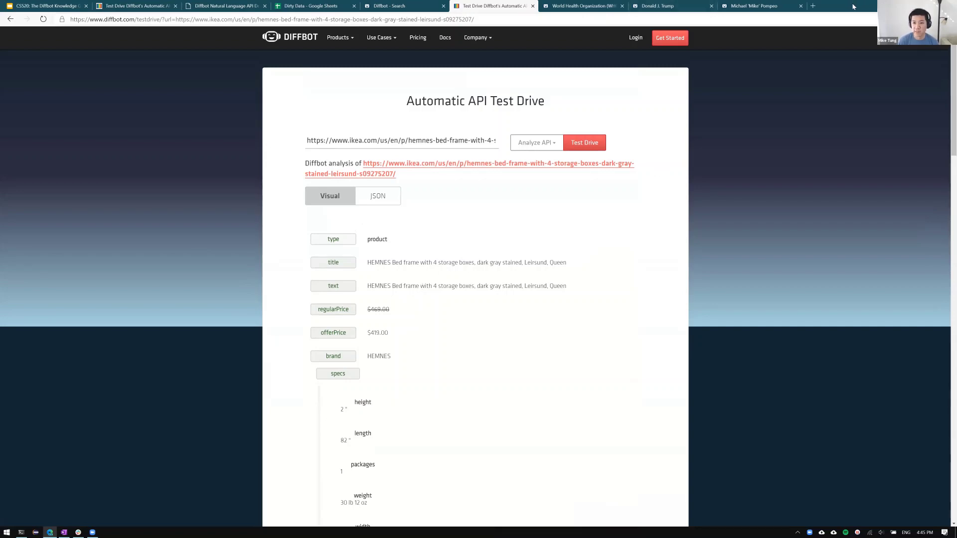
# Step: Close the IKEA analysis and return to the Diffbot Knowledge Graph slides, advancing to slide 8 and its speaker notes
pyautogui.hotkey('ctrl', 'w')
pyautogui.press('super+Down')
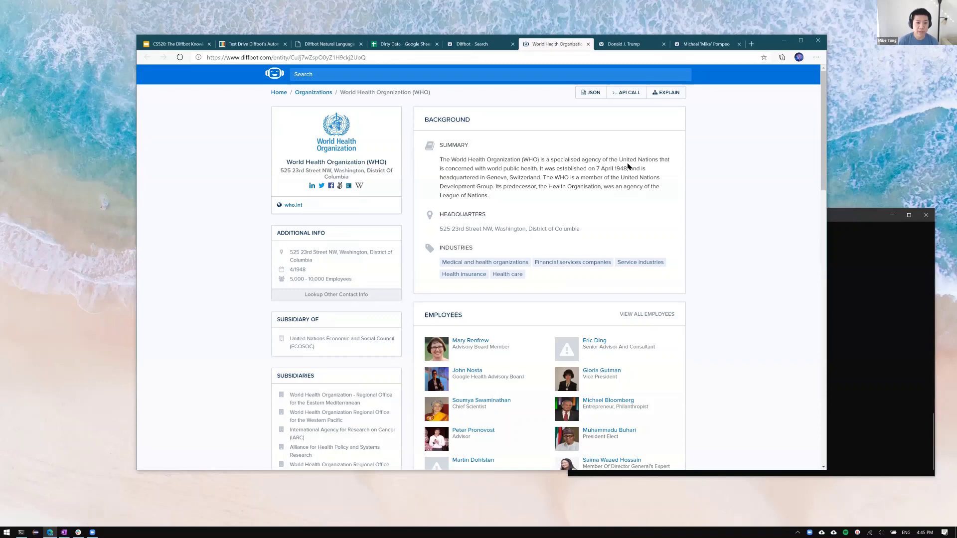
pyautogui.hotkey('ctrl', 'shift', 'Tab')
pyautogui.hotkey('ctrl', 'shift', 'Tab')
pyautogui.hotkey('ctrl', 'shift', 'Tab')
pyautogui.hotkey('ctrl', 'shift', 'Tab')
pyautogui.hotkey('ctrl', 'shift', 'Tab')
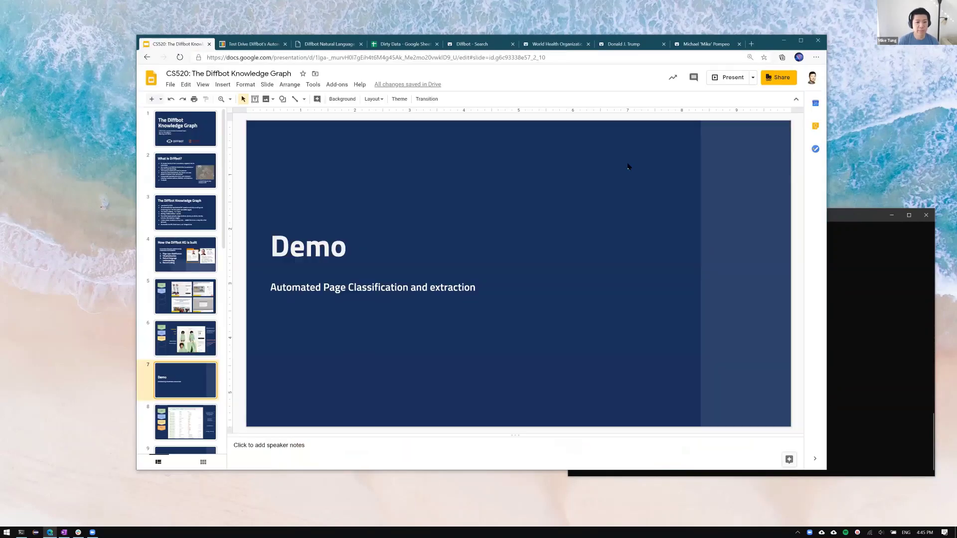
pyautogui.press('super+Up')
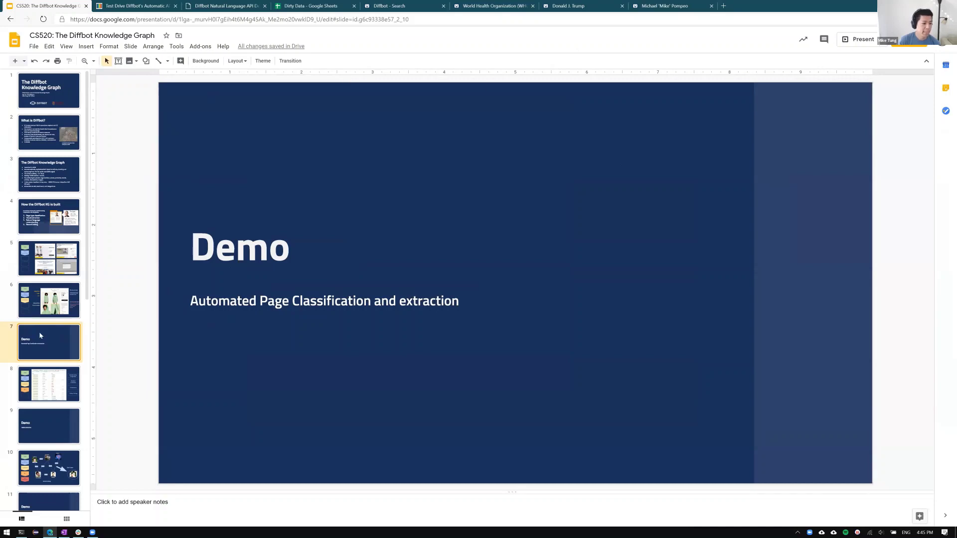
pyautogui.press('Down')
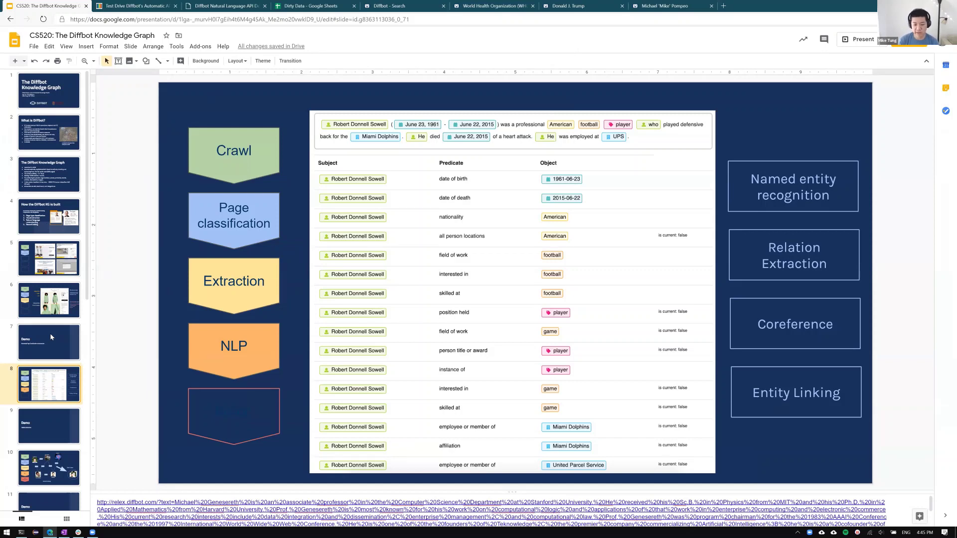
pyautogui.click(300, 504)
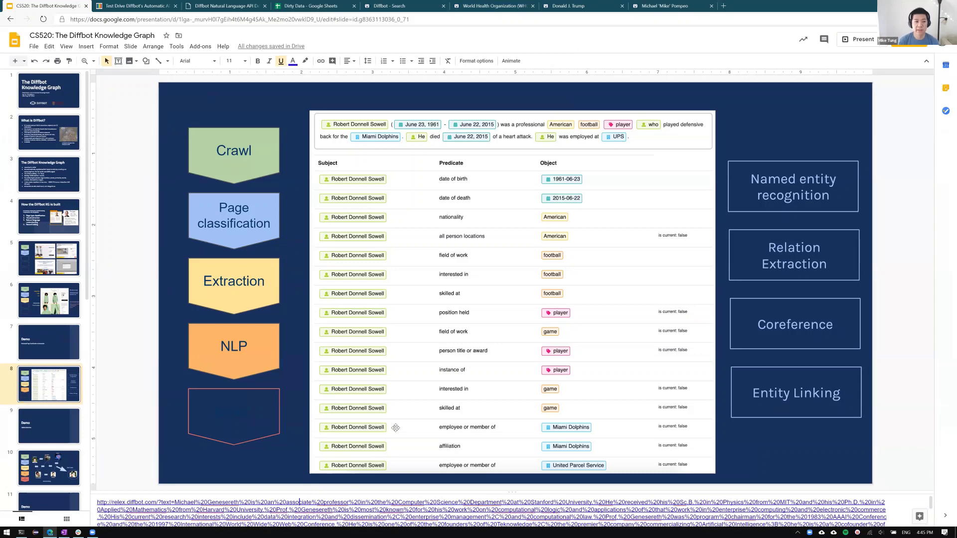
# Step: Rerun the Diffbot Natural Language API Demo on the professor's biography and enlarge the input box to show the whole text
pyautogui.hotkey('ctrl', 'Tab')
pyautogui.hotkey('ctrl', 'Tab')
pyautogui.press('F5')
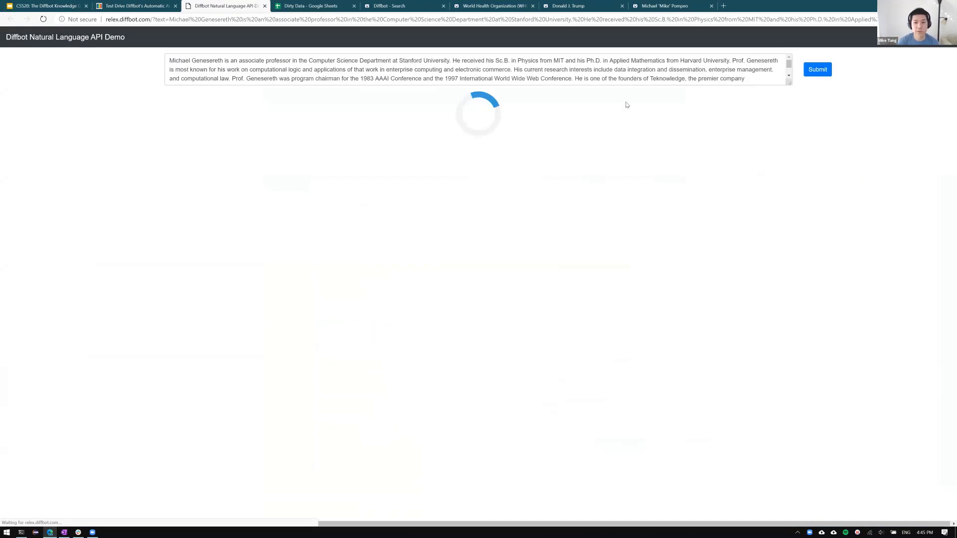
pyautogui.moveTo(789, 82); pyautogui.dragTo(787, 179)
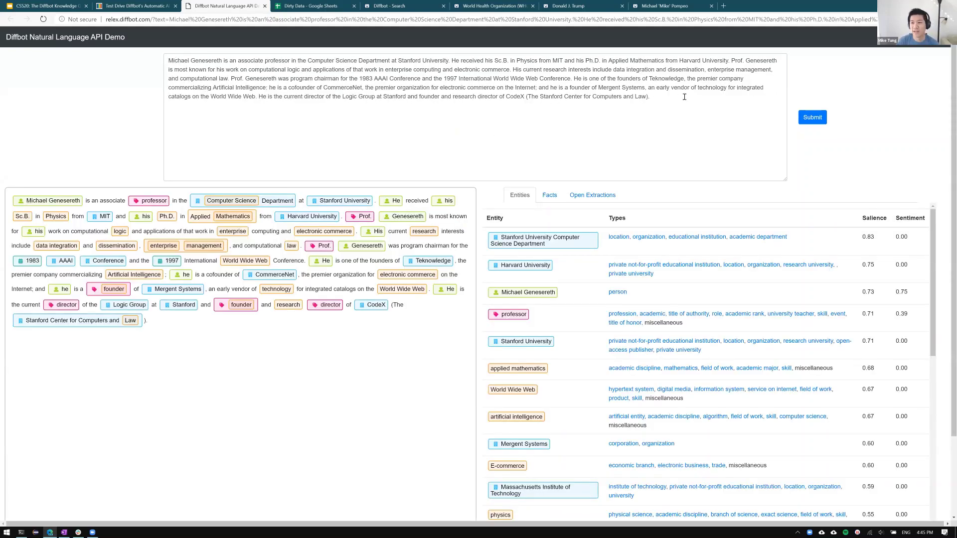
pyautogui.moveTo(683, 96); pyautogui.dragTo(71, 62)
pyautogui.click(206, 79)
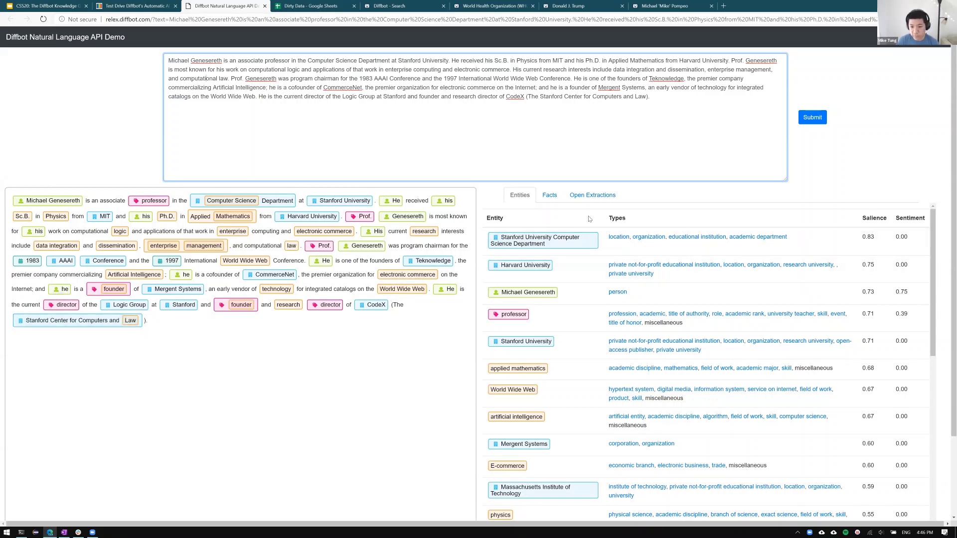
# Step: Display the facts extracted from the biography and examine the subject, predicate and object rows with their source sentences
pyautogui.click(552, 196)
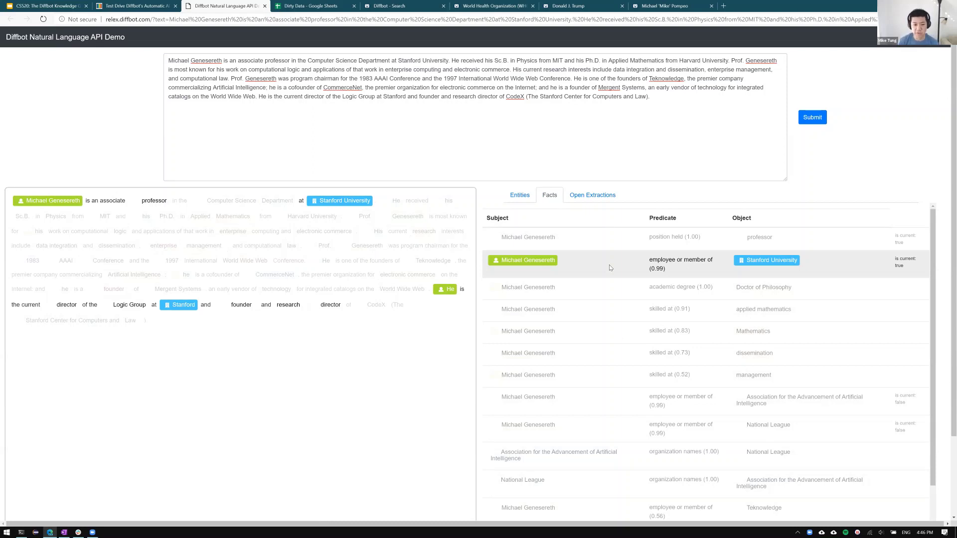
pyautogui.moveTo(451, 291)
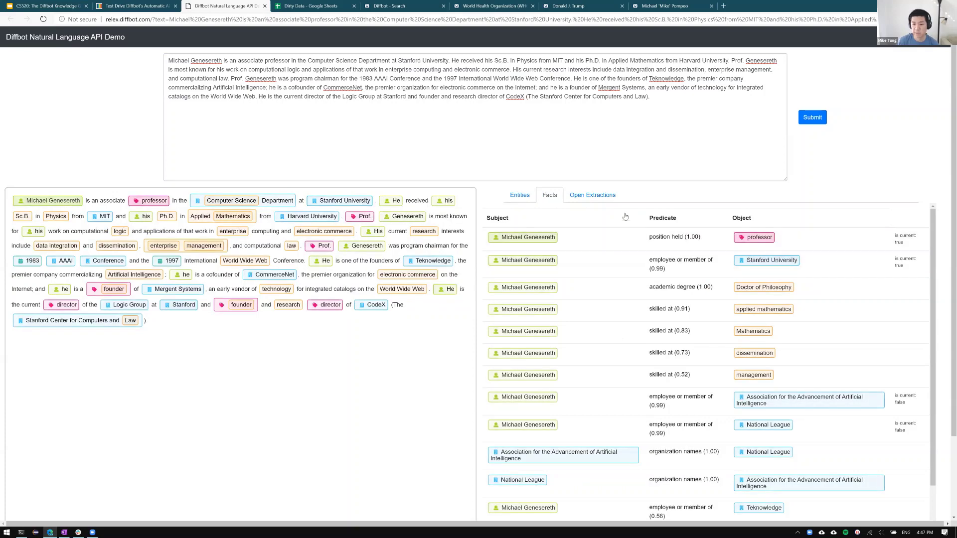
pyautogui.scroll(-4, 596, 366)
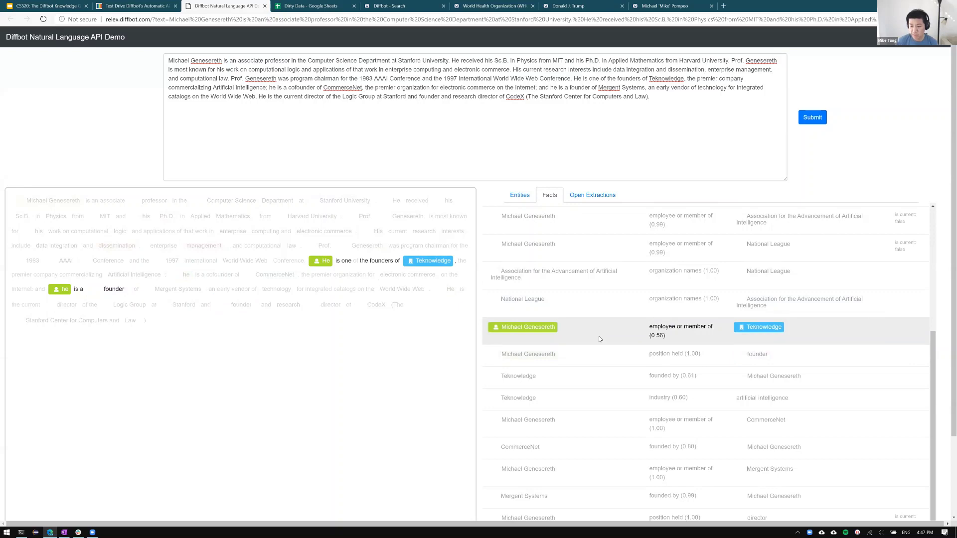
pyautogui.scroll(-2, 599, 339)
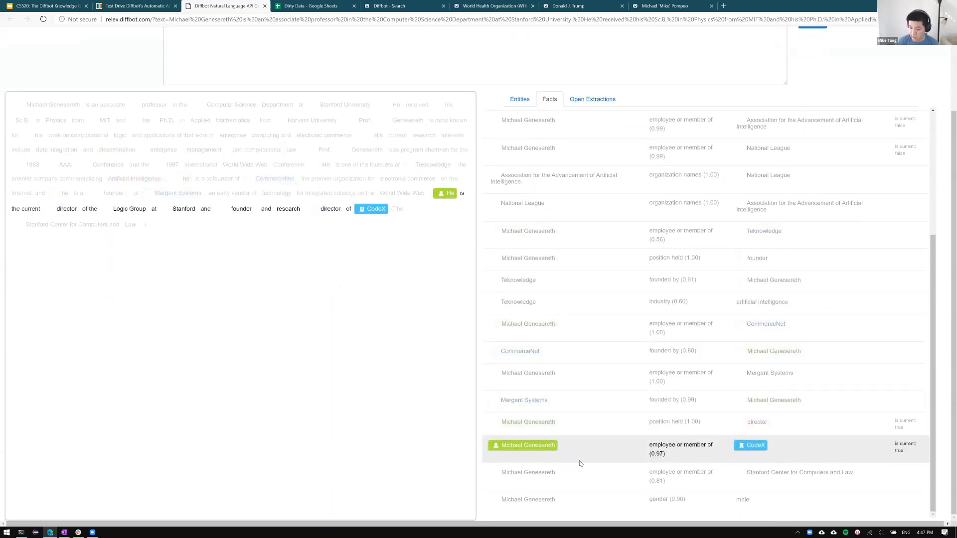
# Step: Compare the biography's extracted facts with its open extractions, and check both against the original input text
pyautogui.scroll(4, 581, 452)
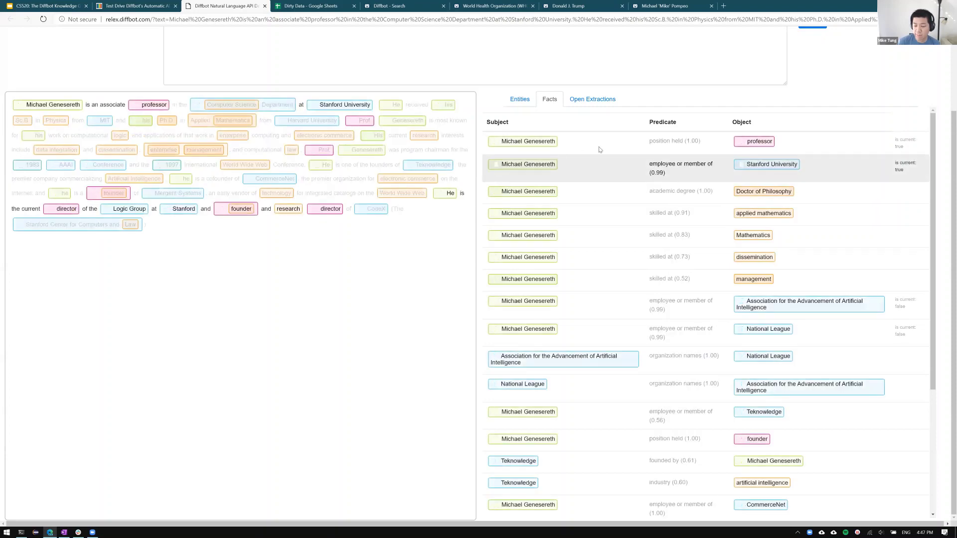
pyautogui.click(601, 102)
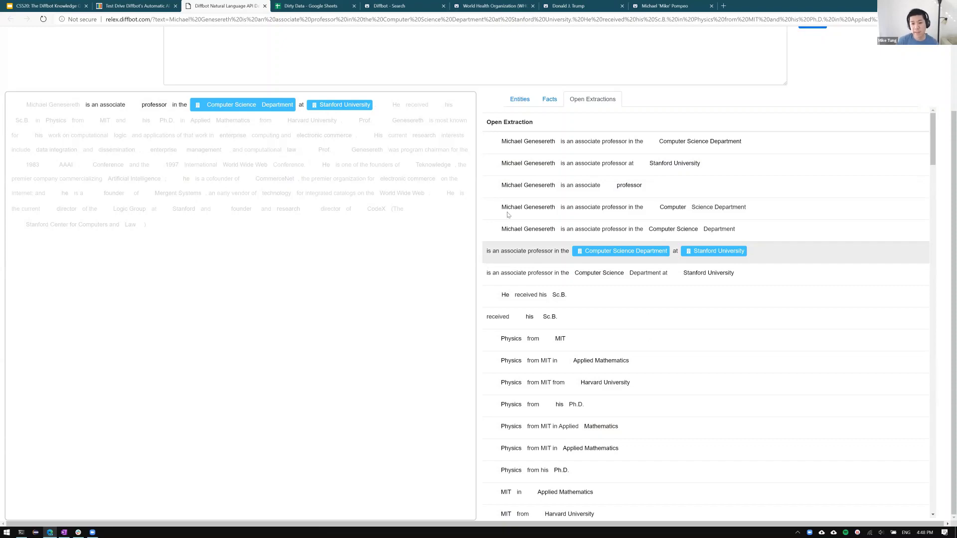
pyautogui.click(550, 99)
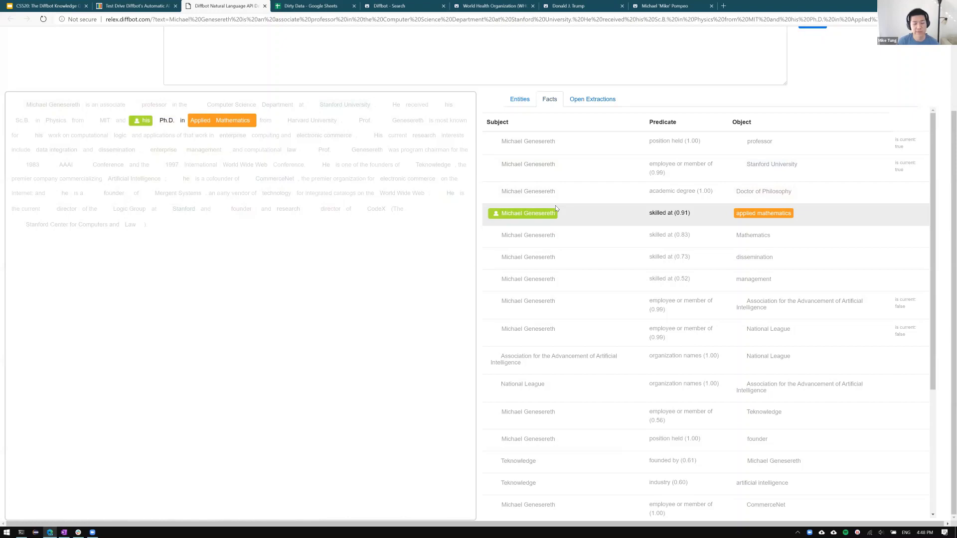
pyautogui.click(588, 99)
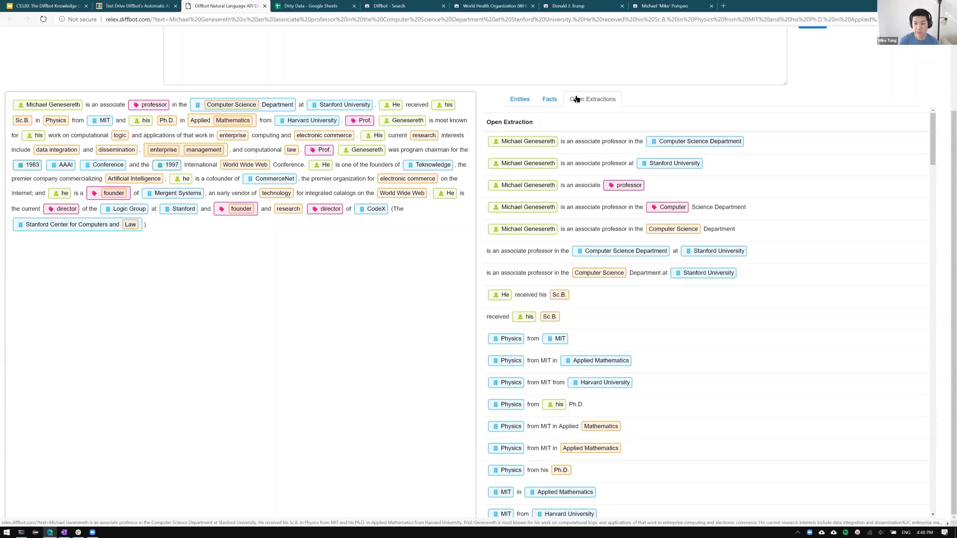
pyautogui.click(550, 99)
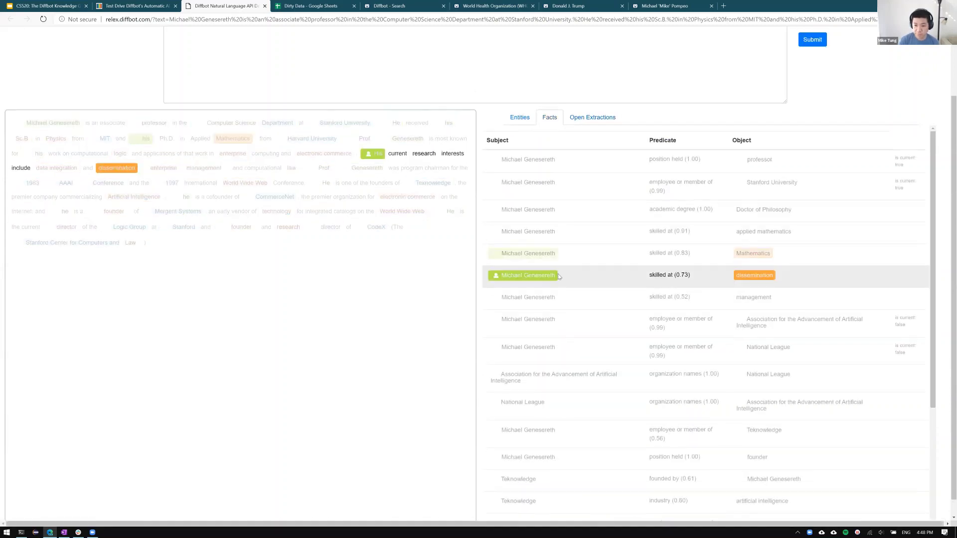
pyautogui.scroll(2, 274, 197)
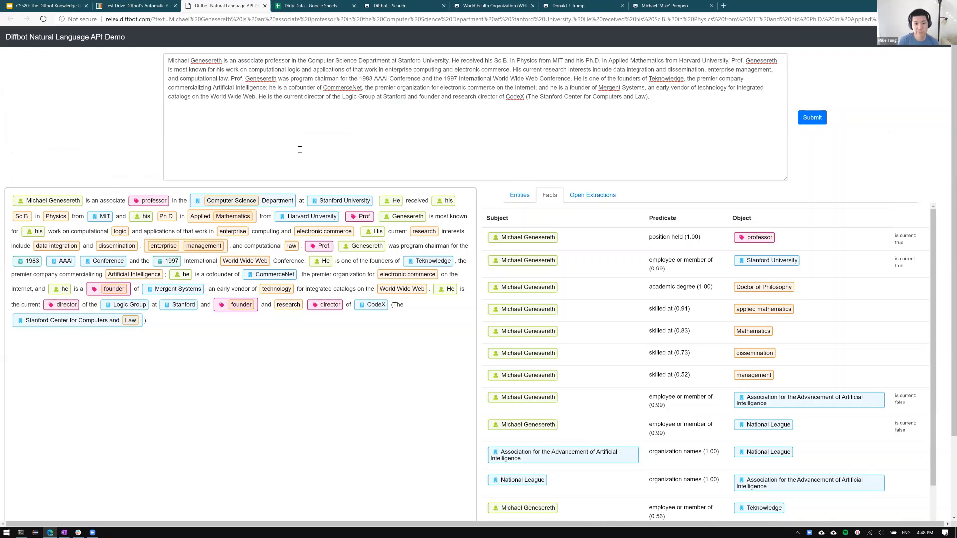
pyautogui.moveTo(703, 99); pyautogui.dragTo(344, 72)
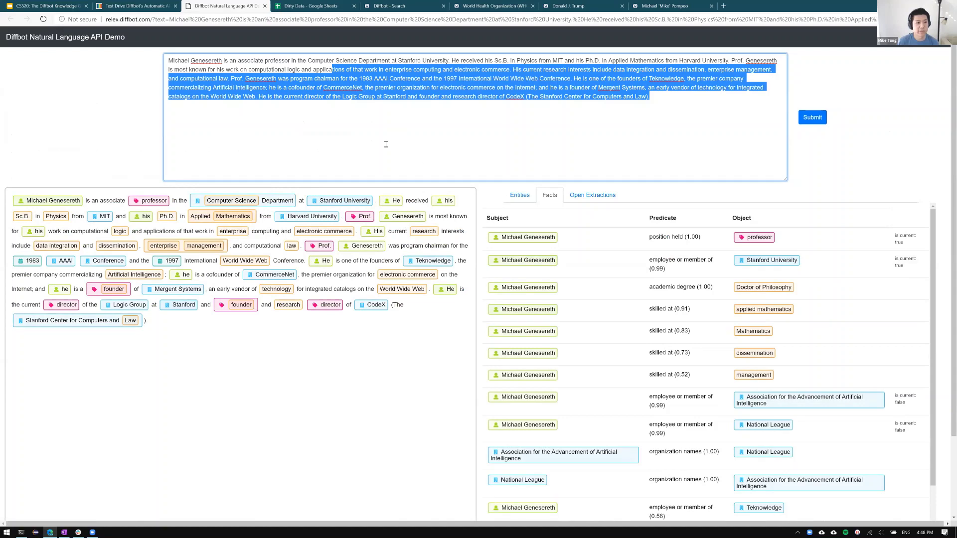
# Step: Return to the Diffbot Knowledge Graph slides, revisit the NLP and extraction slides, and advance to slide 10 on record linking
pyautogui.hotkey('ctrl', 'shift', 'Tab')
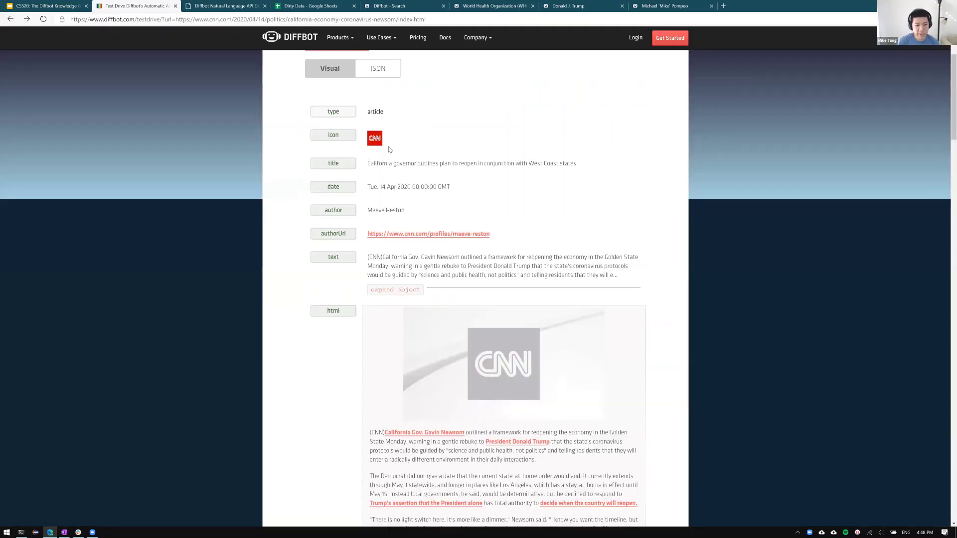
pyautogui.hotkey('ctrl', 'shift', 'Tab')
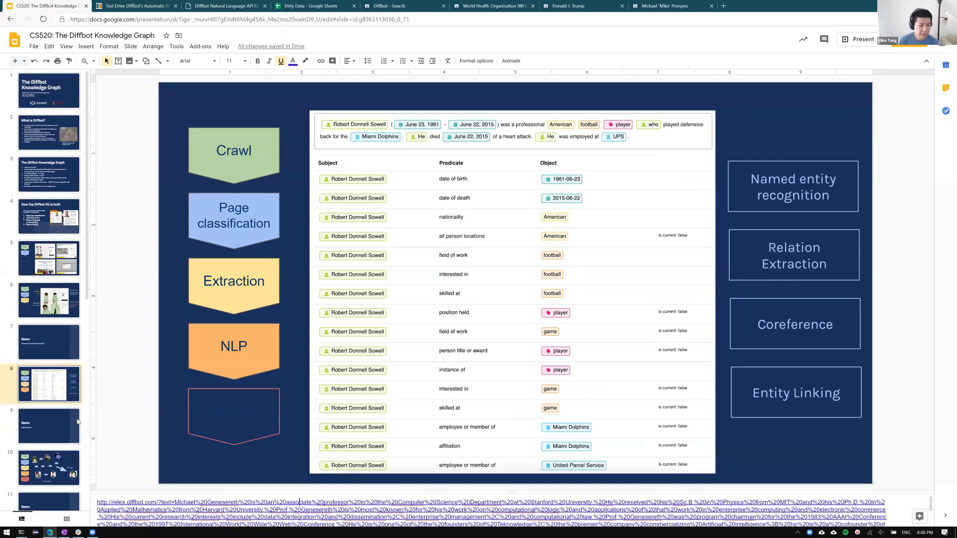
pyautogui.click(46, 427)
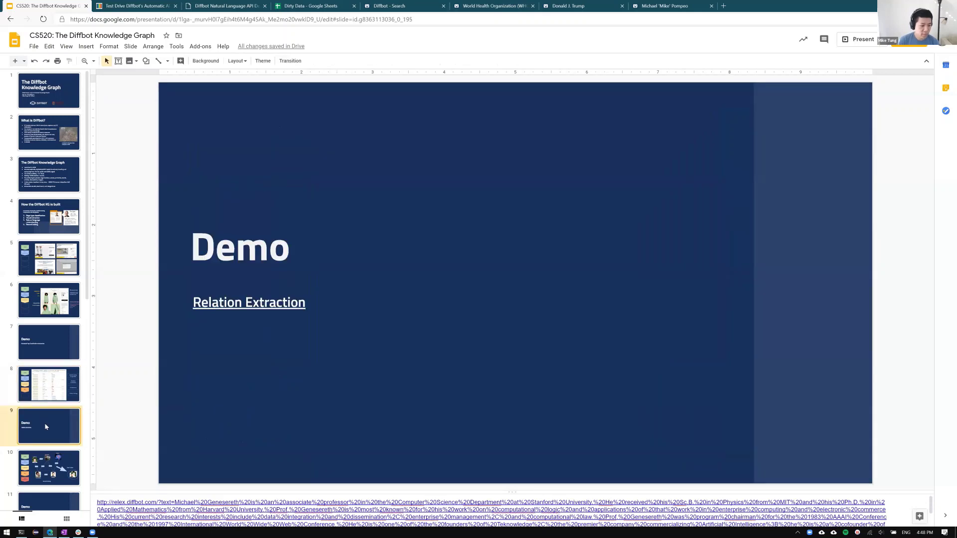
pyautogui.click(51, 396)
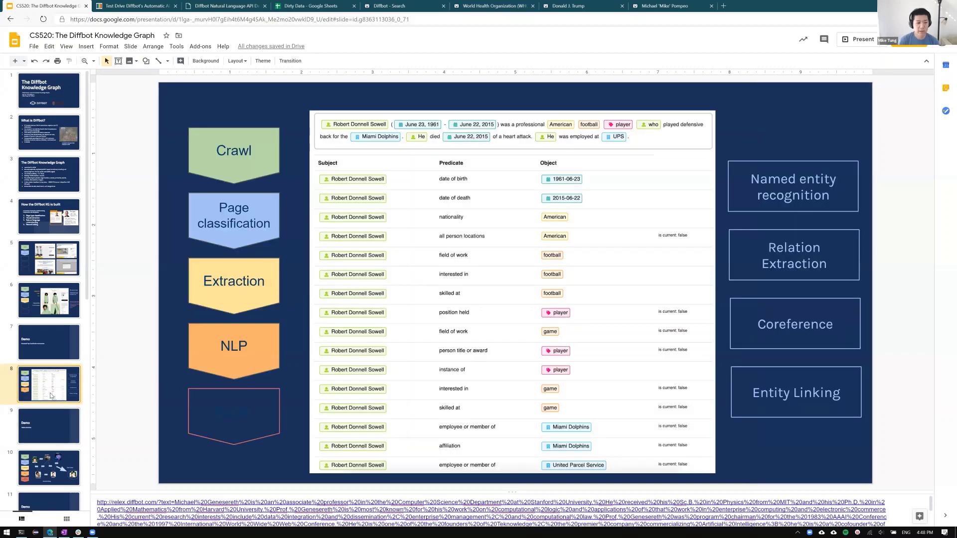
pyautogui.click(49, 315)
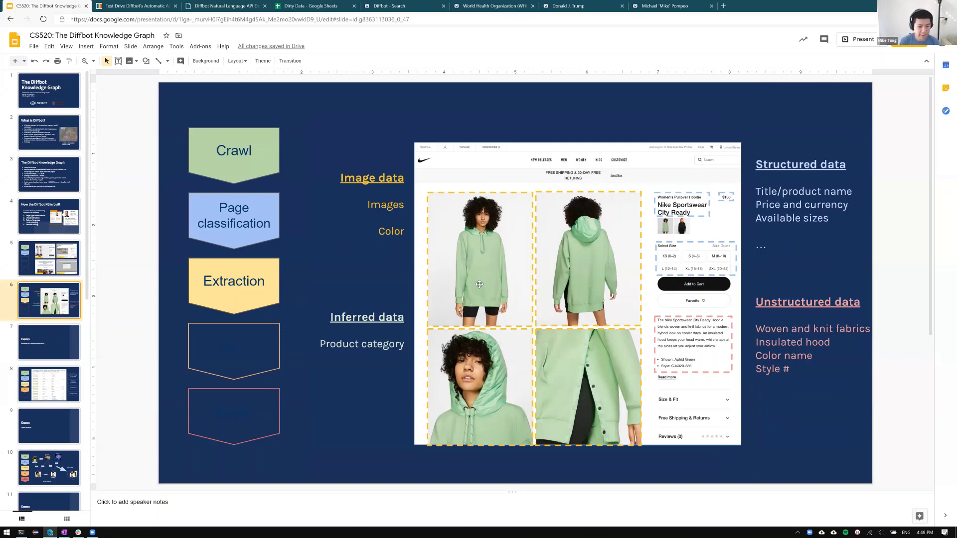
pyautogui.click(52, 429)
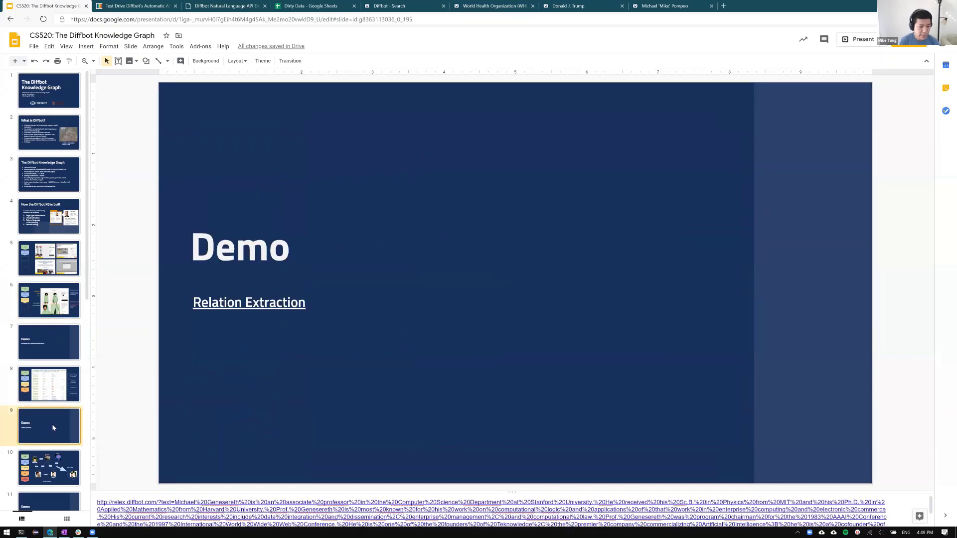
pyautogui.press('Down')
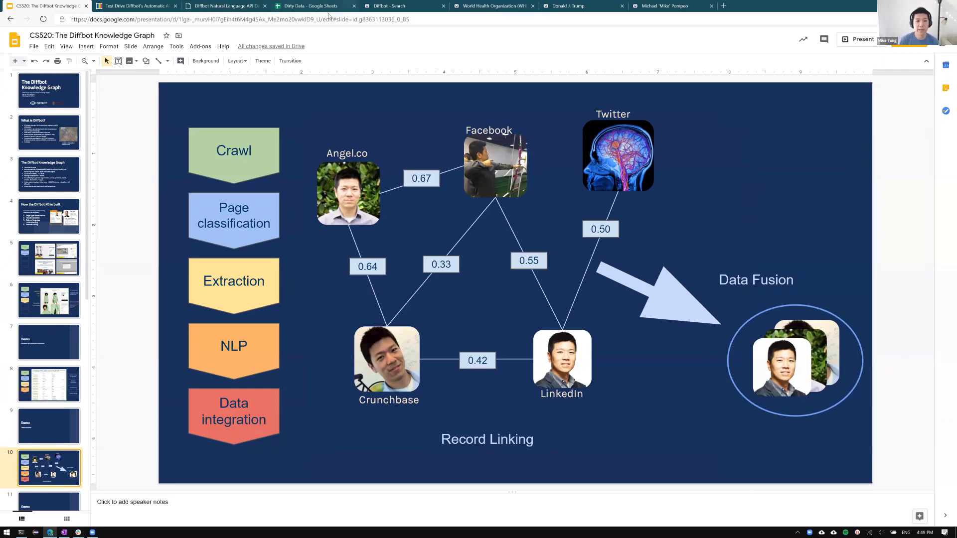
# Step: Replace the Natural Language API demo page with app.diffbot.com/search and switch the search to query mode
pyautogui.hotkey('ctrl', '5')
pyautogui.hotkey('ctrl', 'shift', 'Tab')
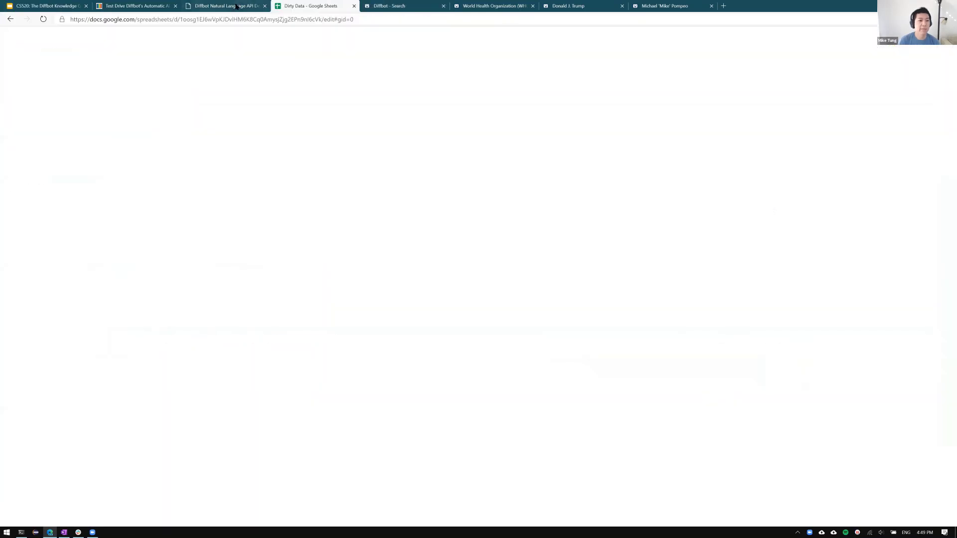
pyautogui.click(239, 6)
pyautogui.hotkey('ctrl', 'l')
pyautogui.write('app.diffbot.com/searc')
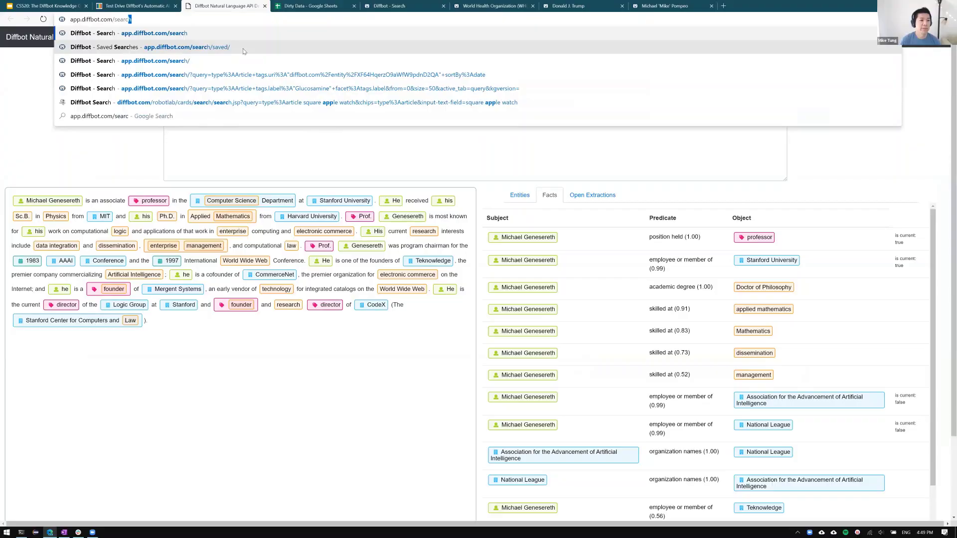
pyautogui.click(243, 51)
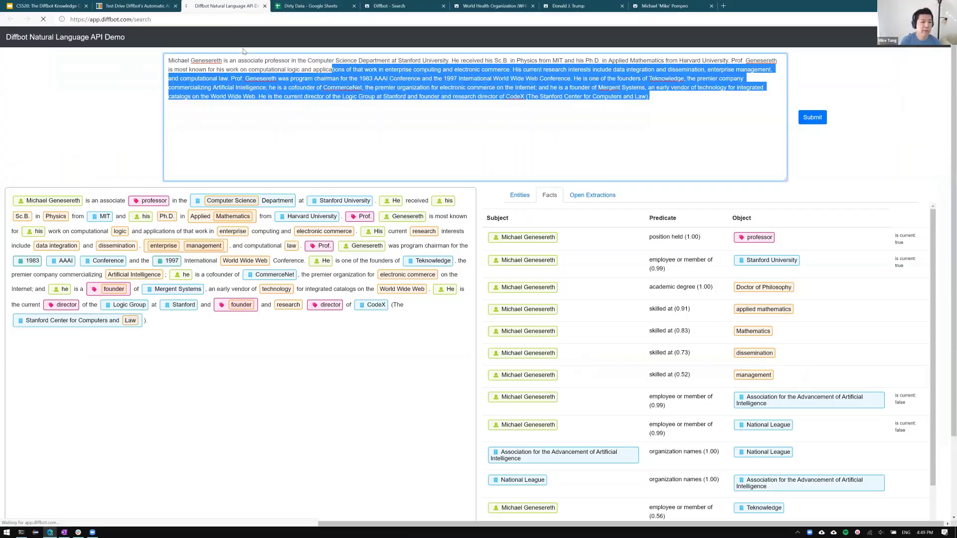
pyautogui.click(143, 112)
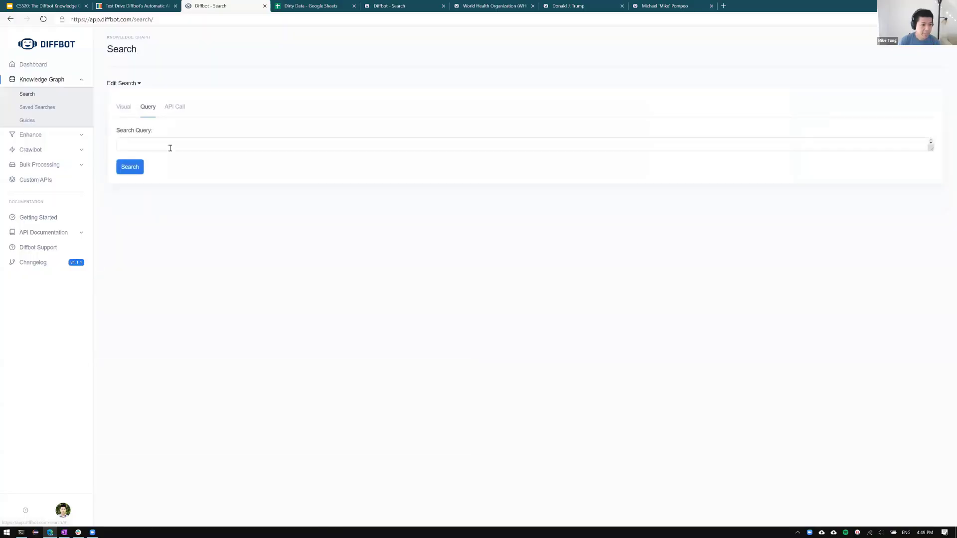
# Step: Search the Knowledge Graph with the query type:Organization name:"CDC"
pyautogui.click(168, 145)
pyautogui.write('type:')
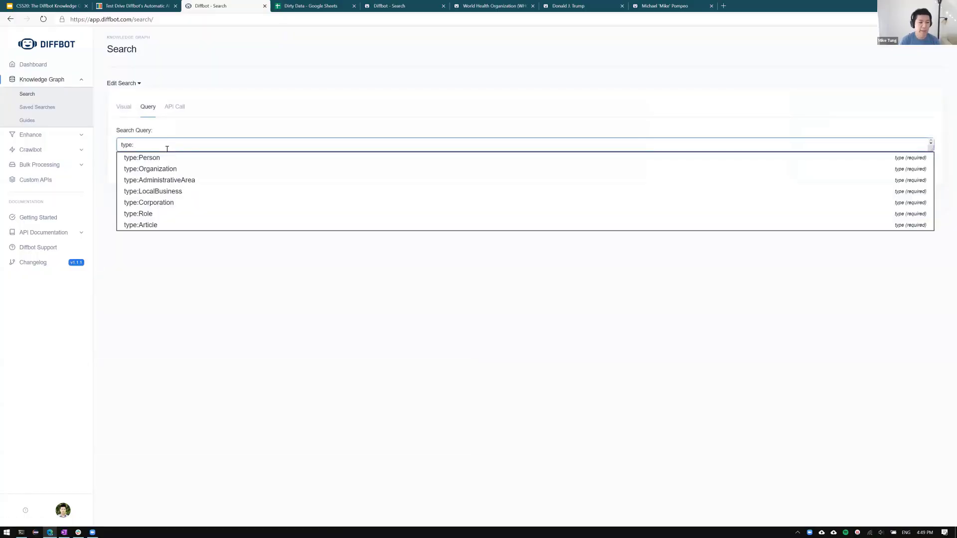
pyautogui.write('Organ')
pyautogui.press('Return')
pyautogui.write('name:"')
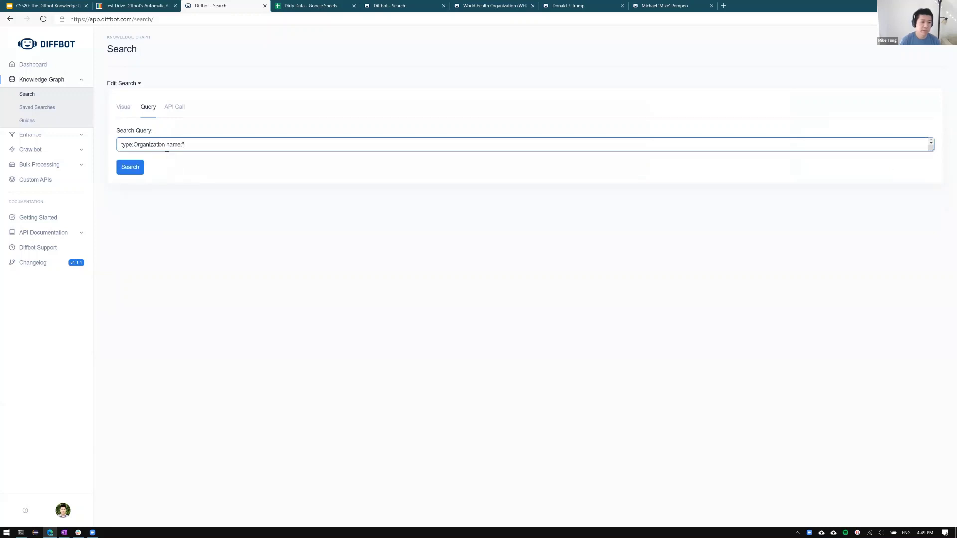
pyautogui.write('CDC"')
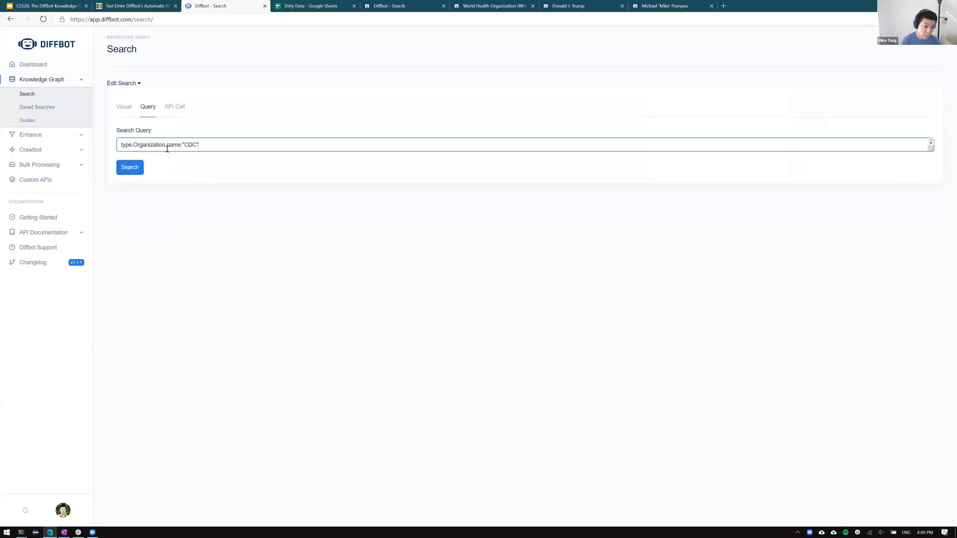
pyautogui.press('Return')
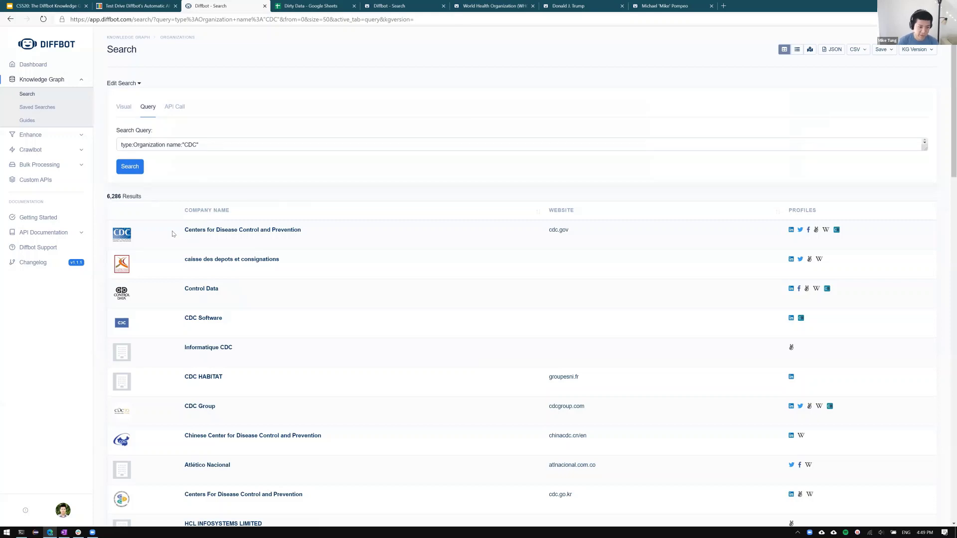
# Step: Open the Centers for Disease Control and Prevention entity and launch its record linking explanation
pyautogui.click(203, 232)
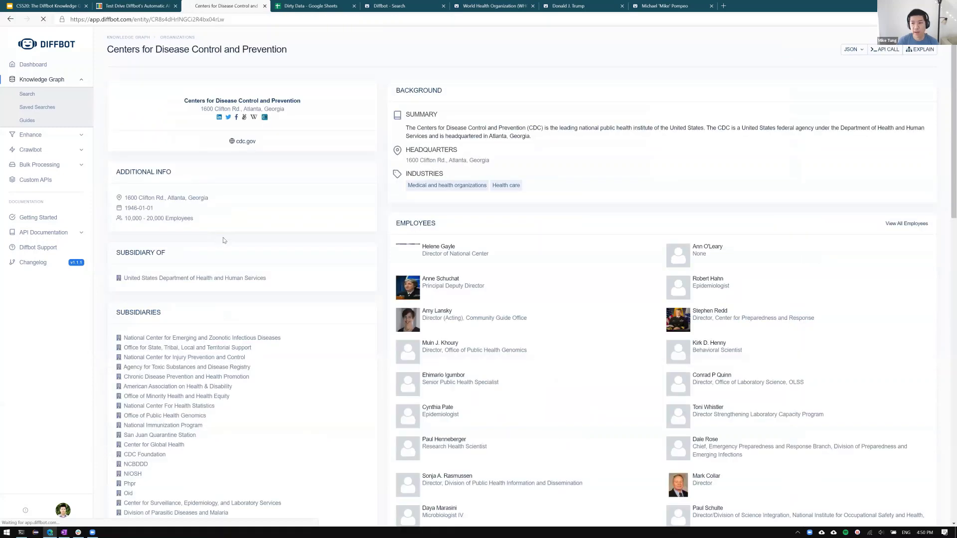
pyautogui.click(922, 50)
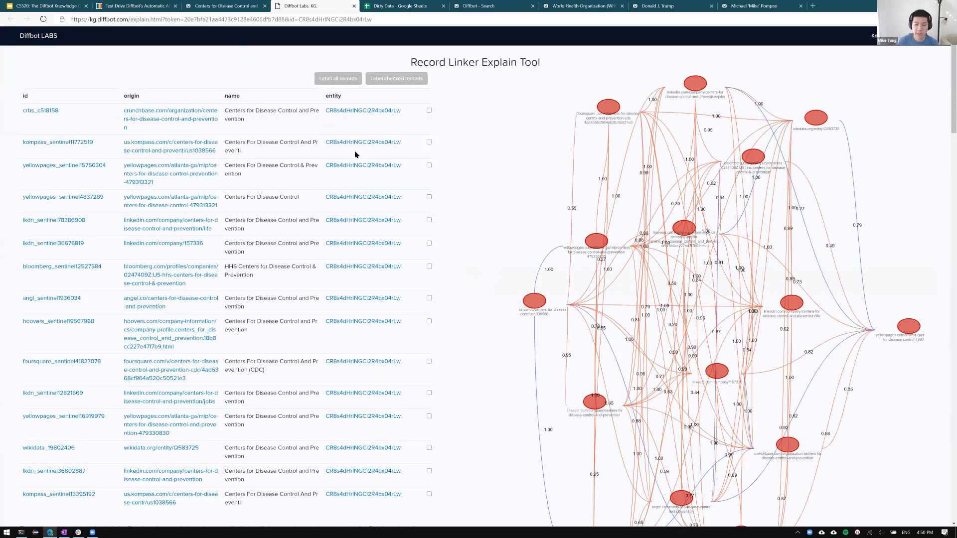
# Step: Return to the Centers for Disease Control and Prevention profile and look through it from the summary down to the photos
pyautogui.click(213, 6)
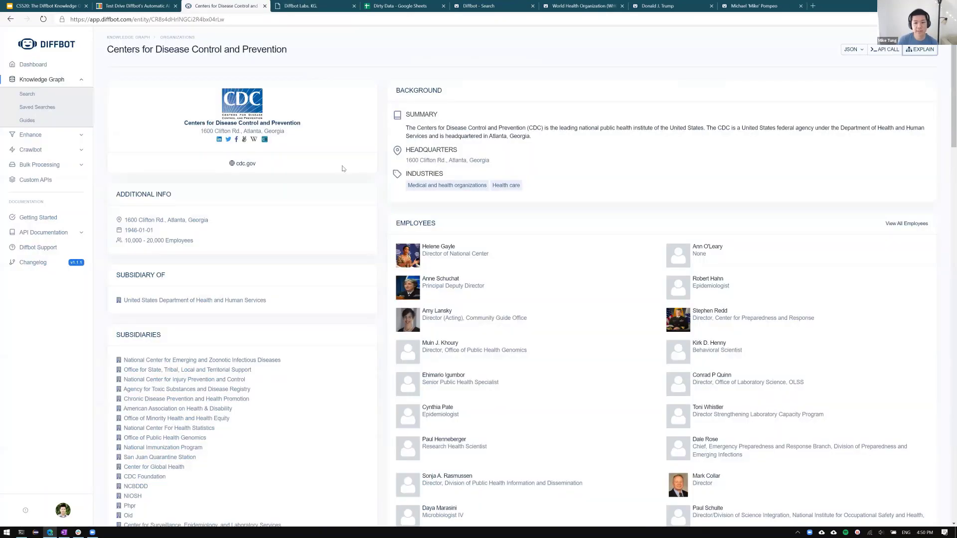
pyautogui.scroll(-10, 244, 210)
pyautogui.scroll(-20, 243, 210)
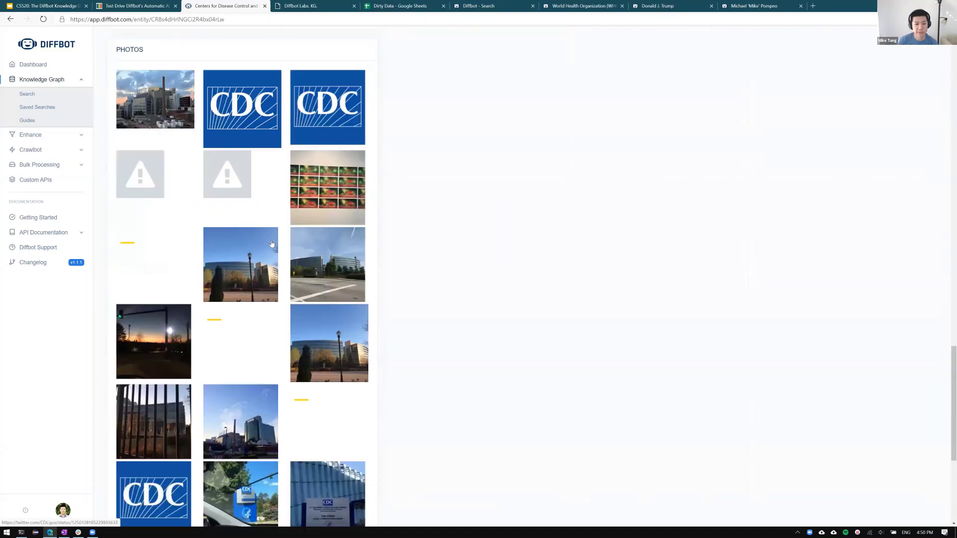
pyautogui.scroll(9, 256, 266)
pyautogui.scroll(20, 256, 266)
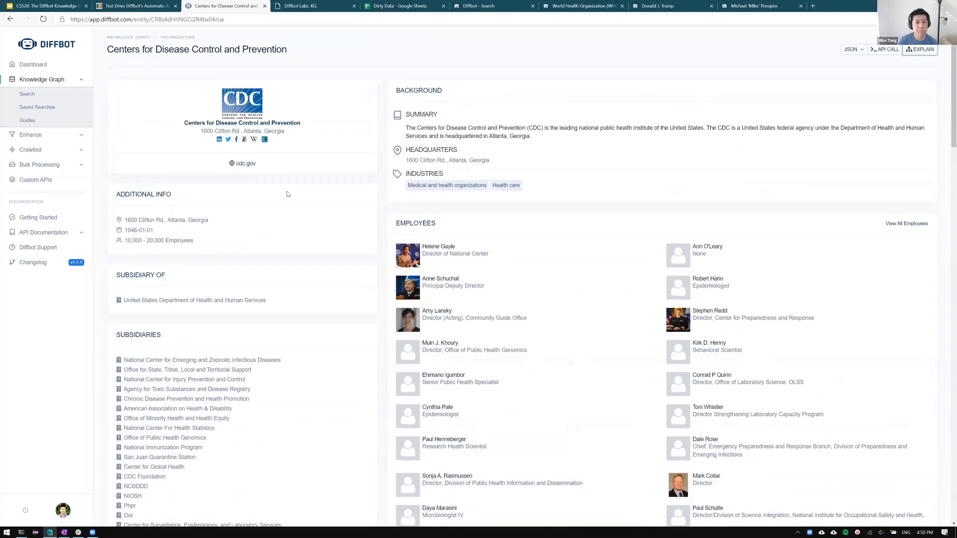
# Step: Switch to the Record Linker Explain Tool and examine the source records and their similarity graph
pyautogui.hotkey('ctrl', 'Tab')
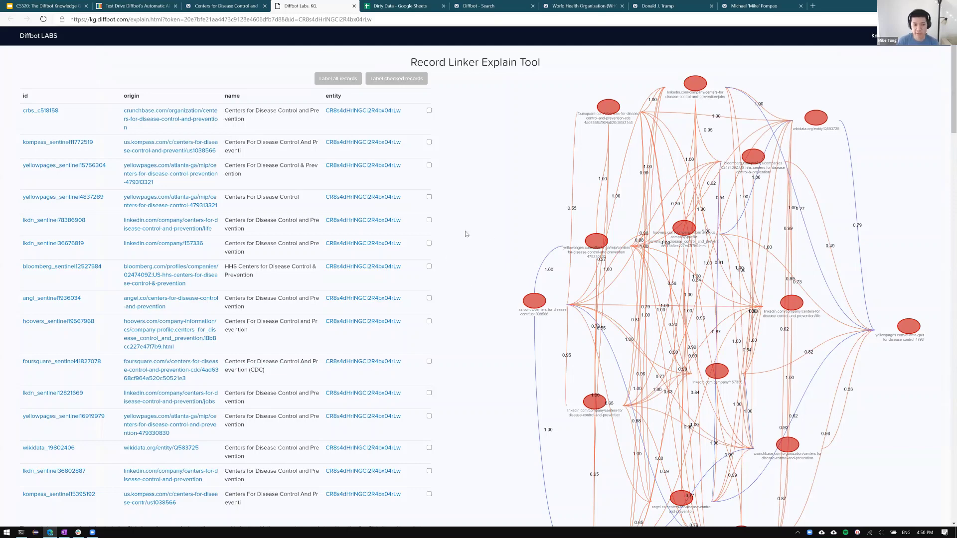
pyautogui.scroll(-1, 238, 200)
pyautogui.scroll(-1, 239, 203)
pyautogui.scroll(2, 239, 203)
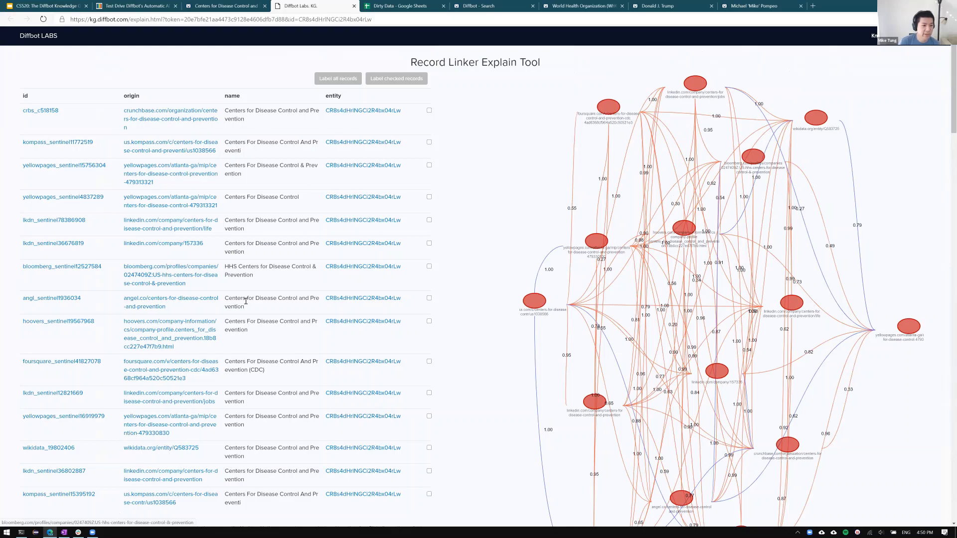
# Step: Examine the detail of the comparisons: the heatmap and the record pairs with stored and calculated similarity scores
pyautogui.scroll(-1, 430, 312)
pyautogui.scroll(-10, 430, 312)
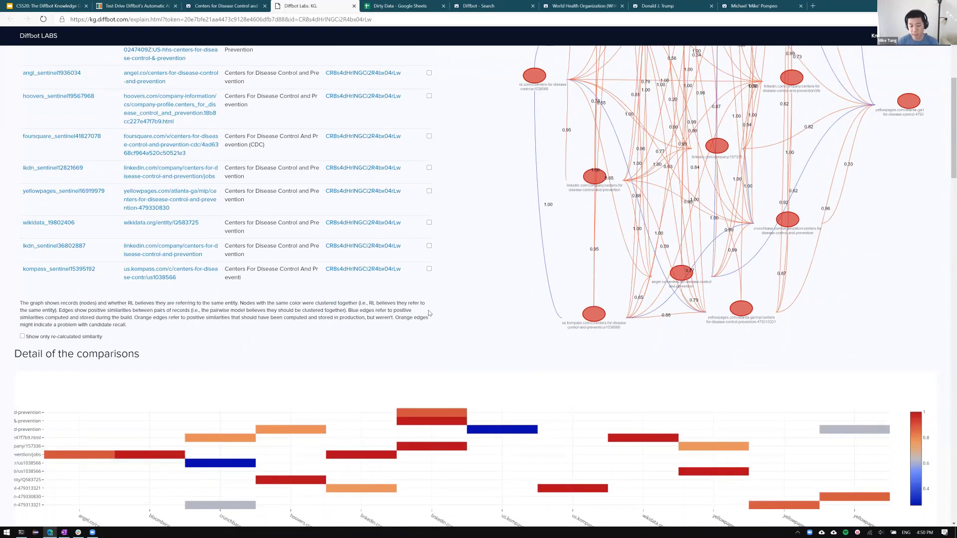
pyautogui.scroll(-2, 547, 329)
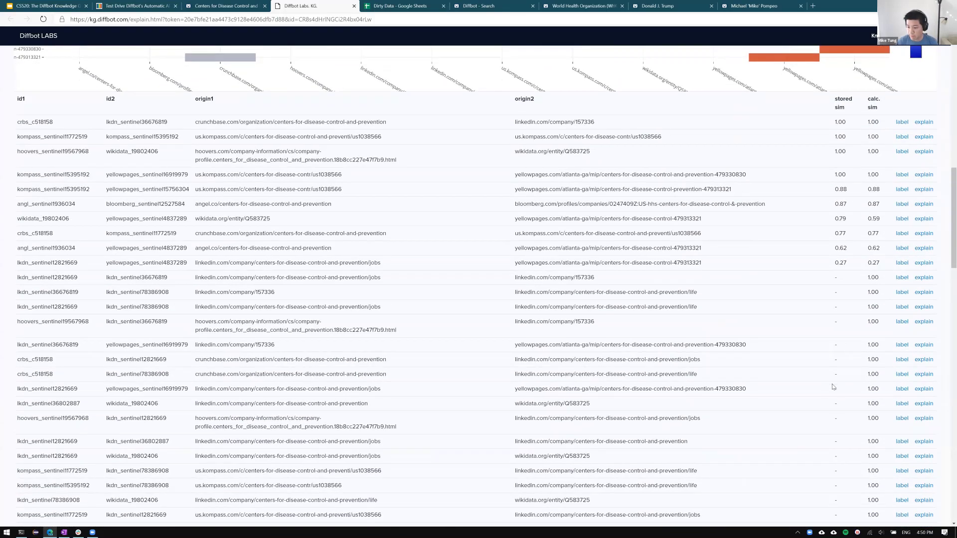
pyautogui.scroll(-4, 822, 417)
pyautogui.scroll(-5, 821, 416)
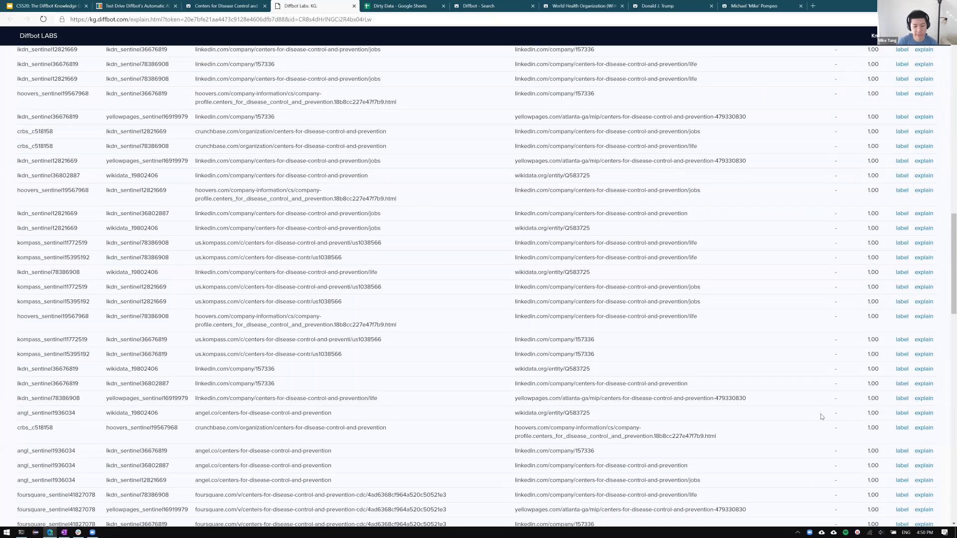
pyautogui.scroll(-15, 821, 420)
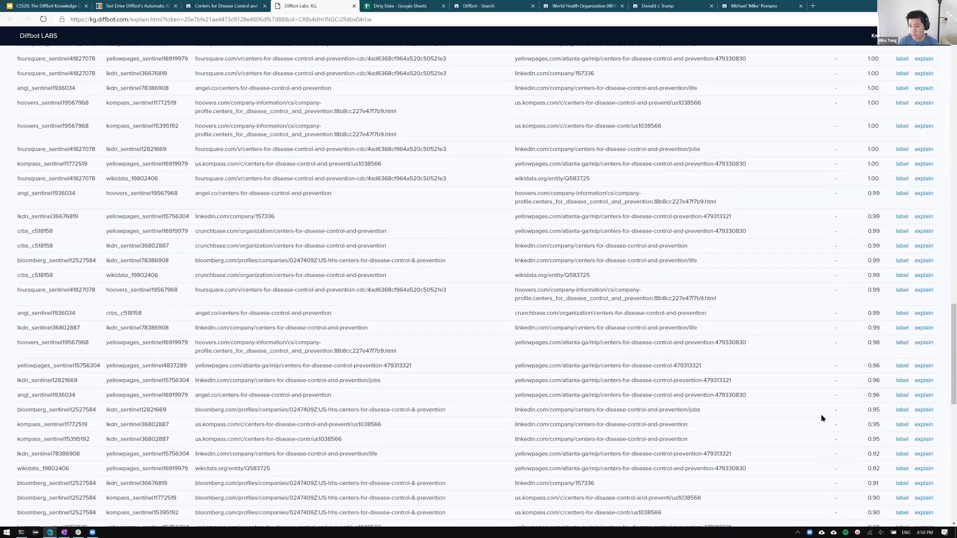
pyautogui.scroll(-1, 820, 416)
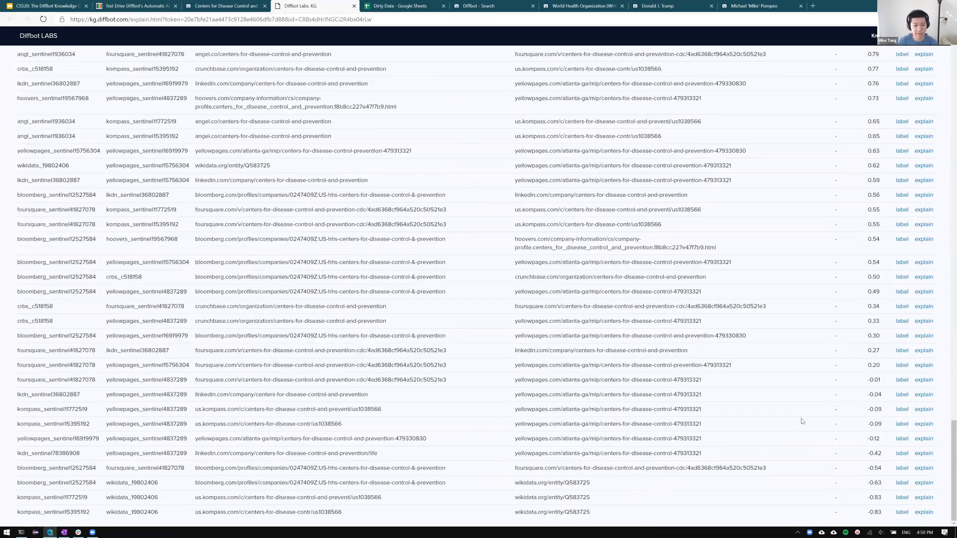
pyautogui.scroll(20, 472, 360)
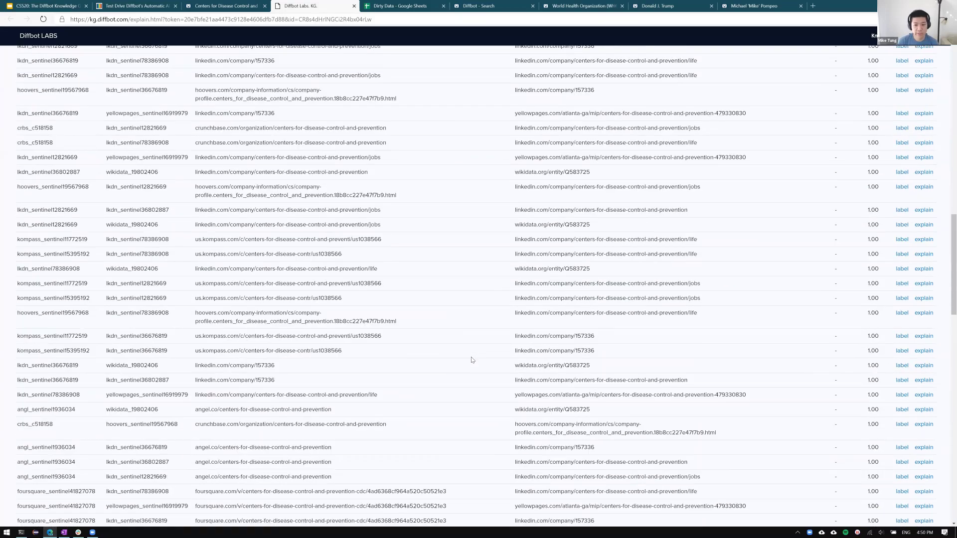
# Step: Return to the Centers for Disease Control and Prevention profile and look over its subsidiaries, recent tweets and news articles
pyautogui.scroll(8, 472, 360)
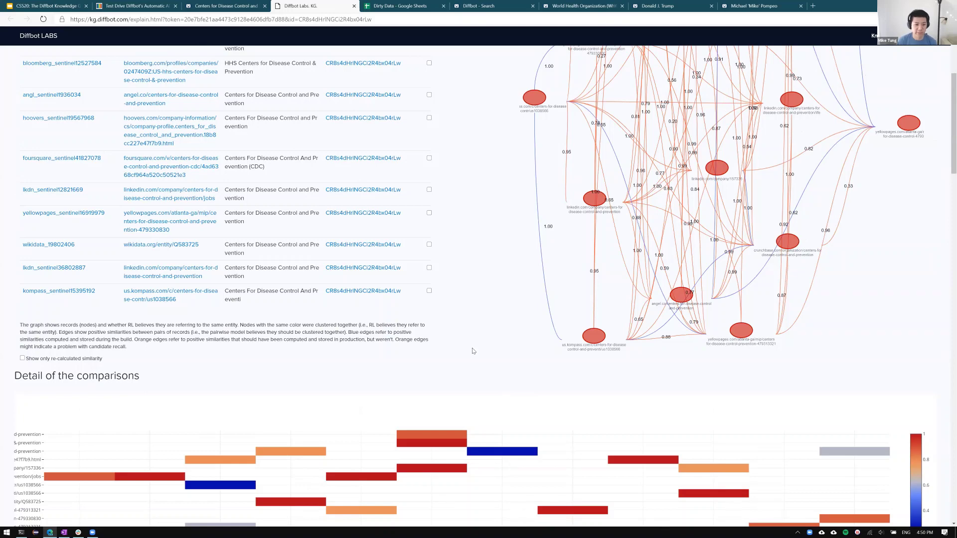
pyautogui.scroll(4, 442, 319)
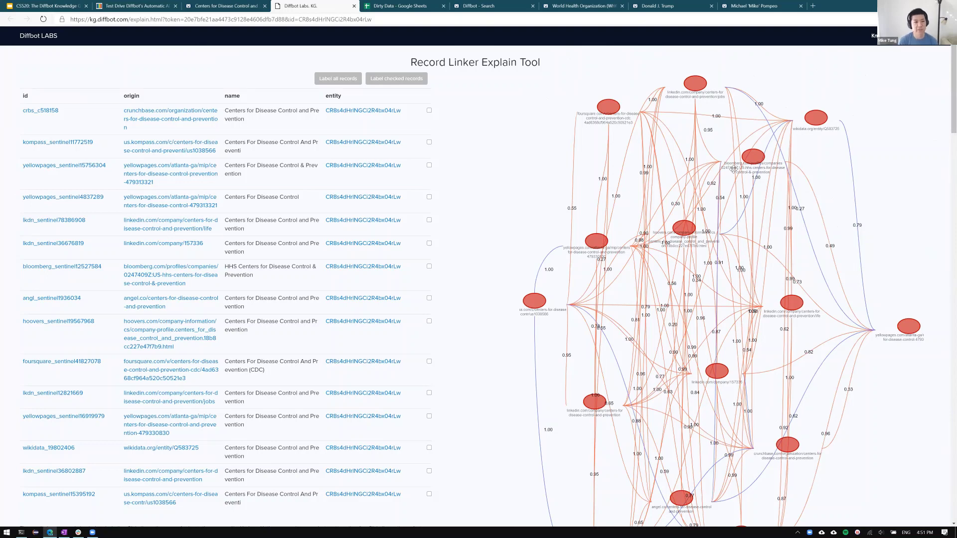
pyautogui.hotkey('ctrl', 'shift', 'Tab')
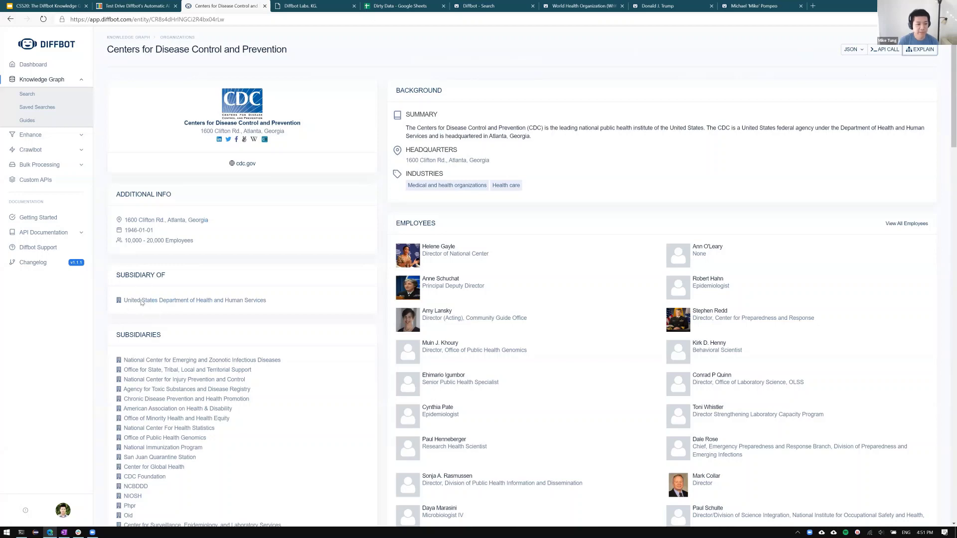
pyautogui.scroll(-3, 170, 374)
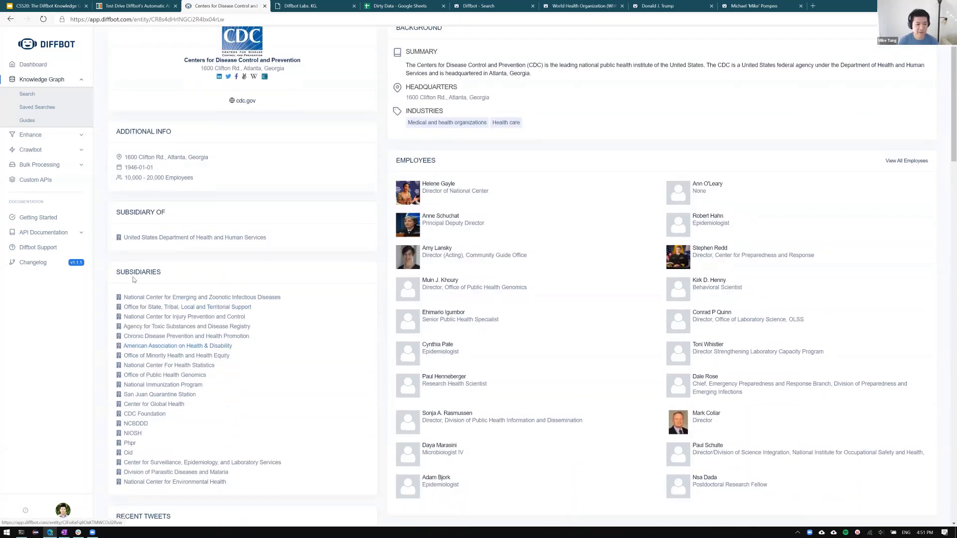
pyautogui.scroll(-15, 146, 316)
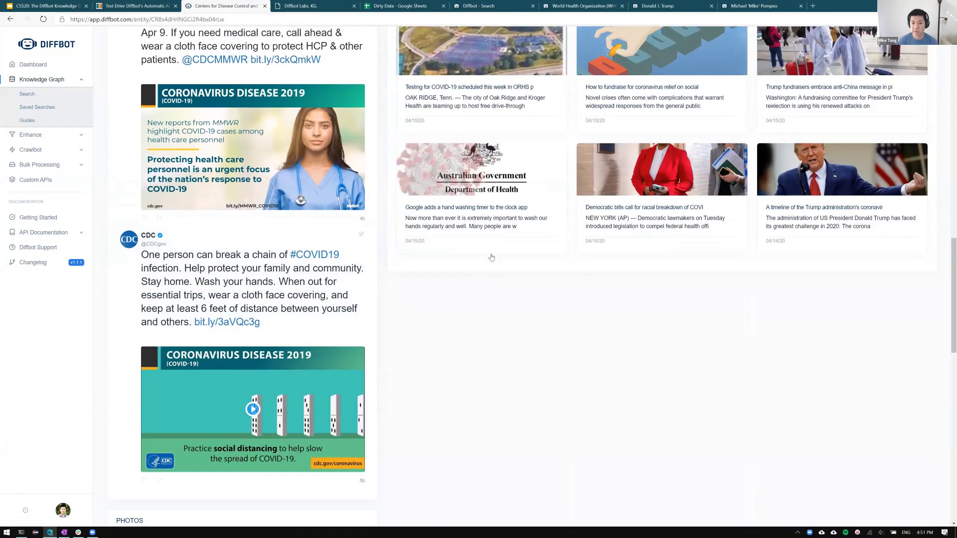
pyautogui.scroll(7, 496, 282)
pyautogui.scroll(12, 519, 319)
pyautogui.scroll(6, 520, 321)
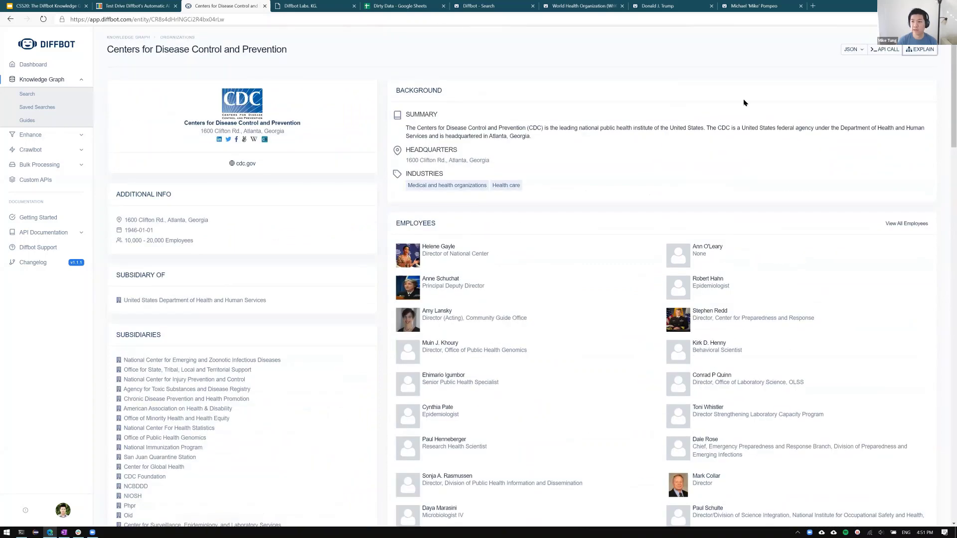
# Step: Open the Extended JSON of the Centers for Disease Control and Prevention entity in a maximized window
pyautogui.press('super+Down')
pyautogui.click(701, 87)
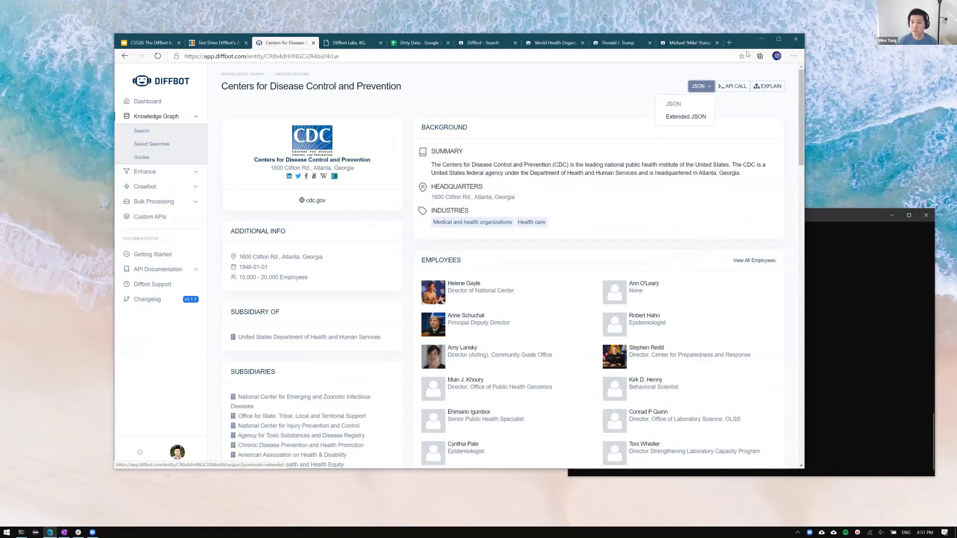
pyautogui.click(688, 117)
pyautogui.press('super+Up')
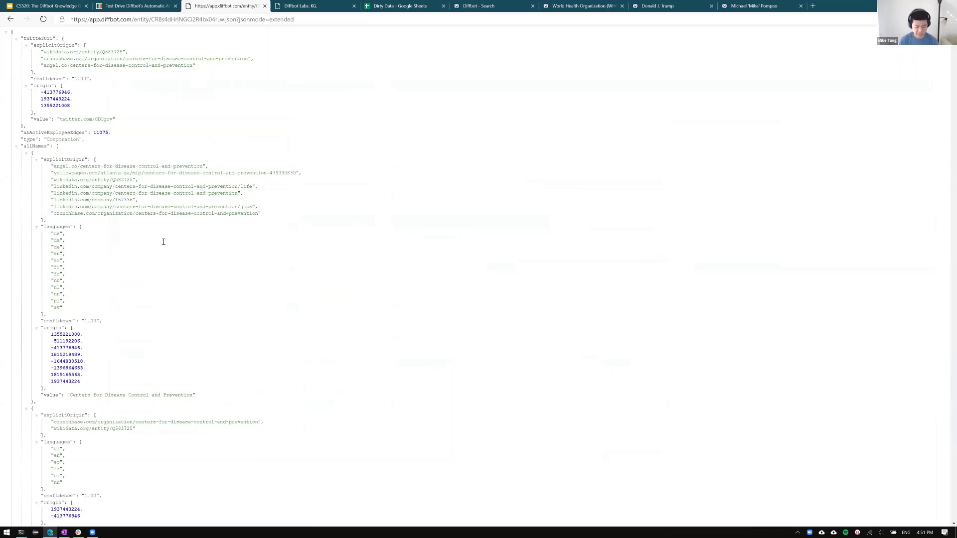
# Step: Search the JSON for the headquarters' street number and highlight the location's confidence and its explicitOrigin source list
pyautogui.hotkey('ctrl', 'f')
pyautogui.write('1600')
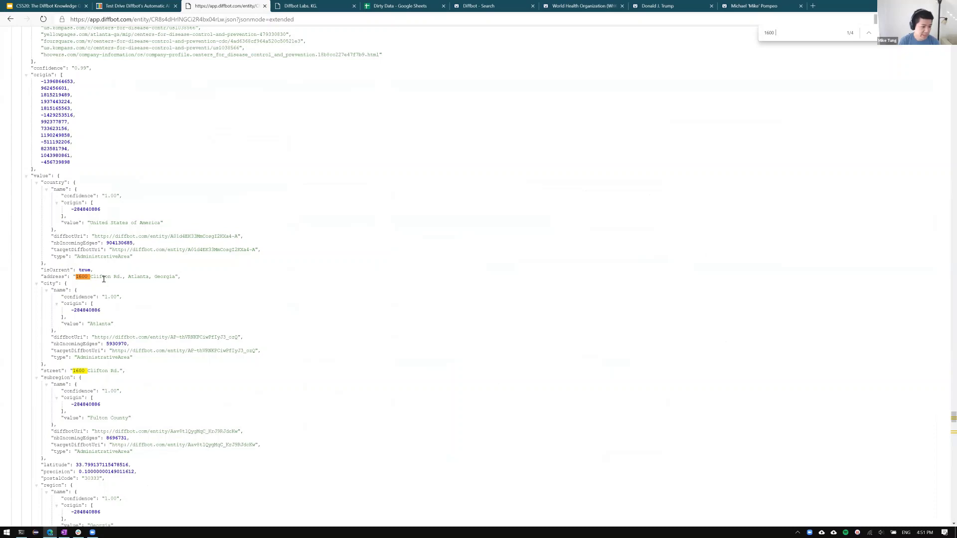
pyautogui.scroll(3, 188, 297)
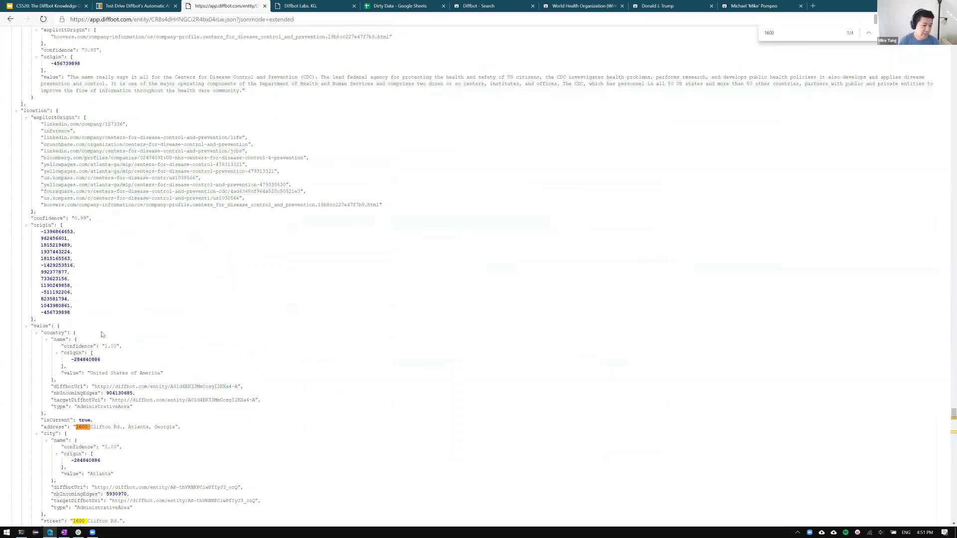
pyautogui.moveTo(75, 218); pyautogui.dragTo(85, 218)
pyautogui.click(130, 235)
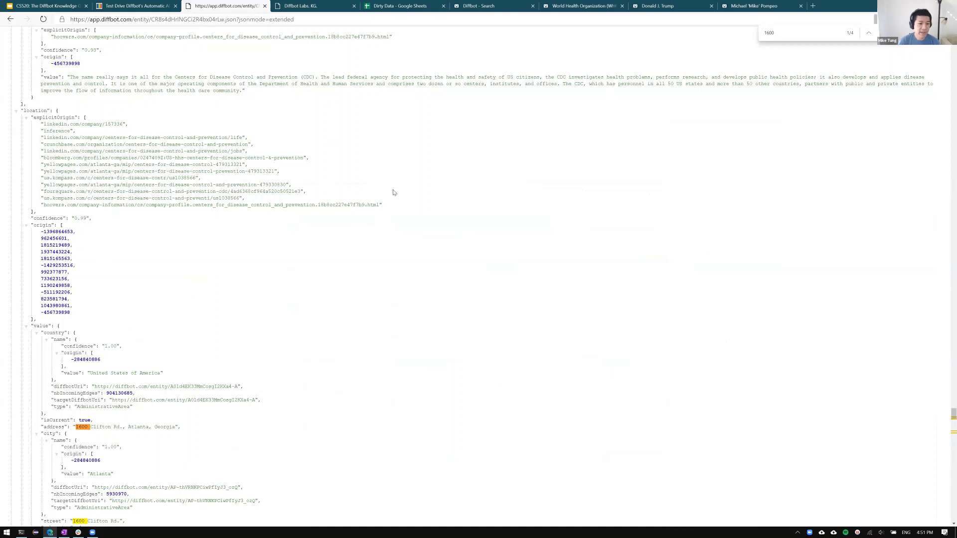
pyautogui.moveTo(372, 211); pyautogui.dragTo(31, 128)
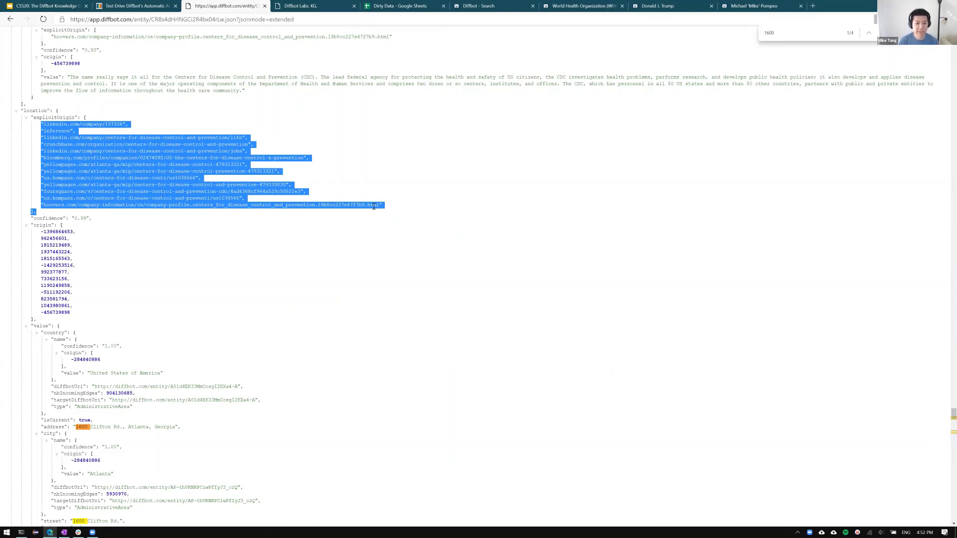
# Step: Load the hoovers.com source URL from the location's origin list, highlight the street address on that page and close it
pyautogui.moveTo(381, 205); pyautogui.dragTo(41, 205)
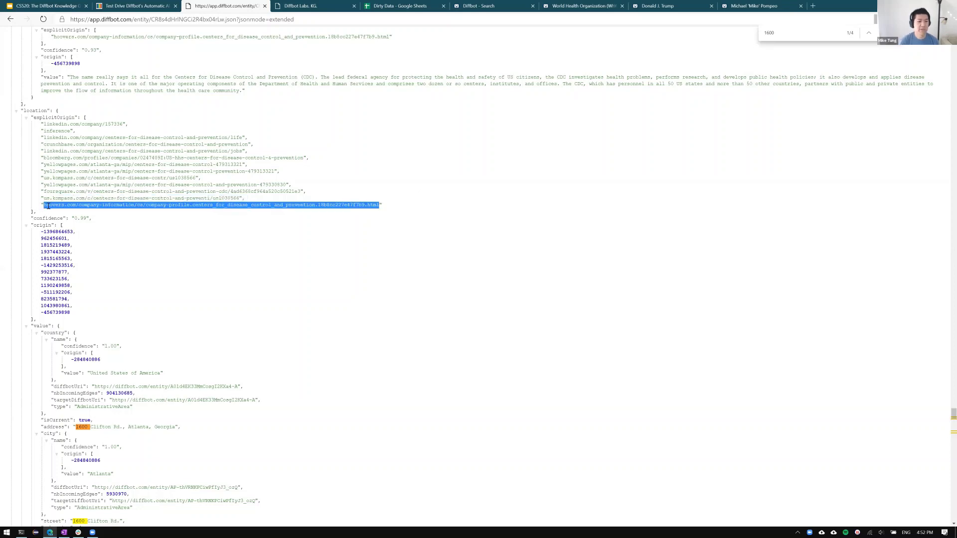
pyautogui.hotkey('ctrl', 'c')
pyautogui.hotkey('ctrl', 'l')
pyautogui.hotkey('ctrl', 'v')
pyautogui.press('Return')
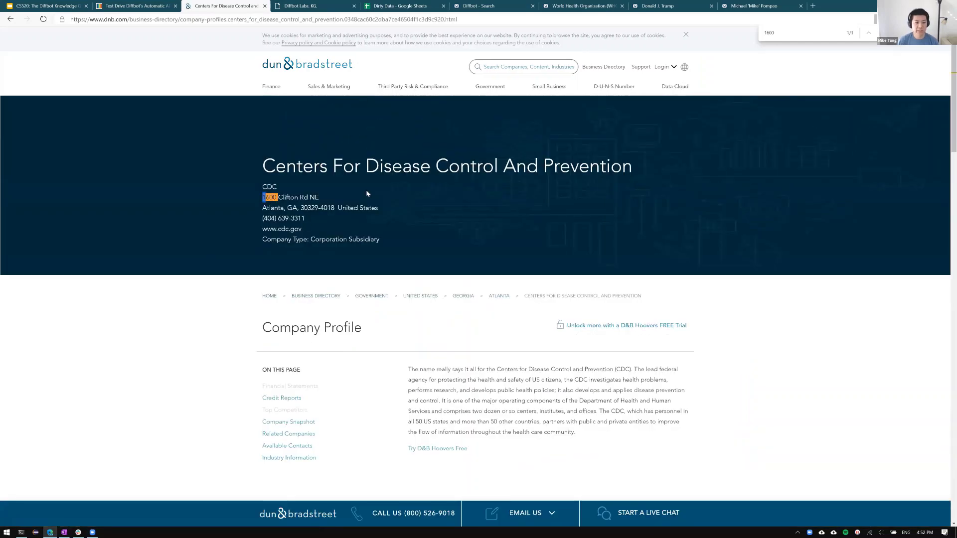
pyautogui.moveTo(331, 204); pyautogui.dragTo(264, 196)
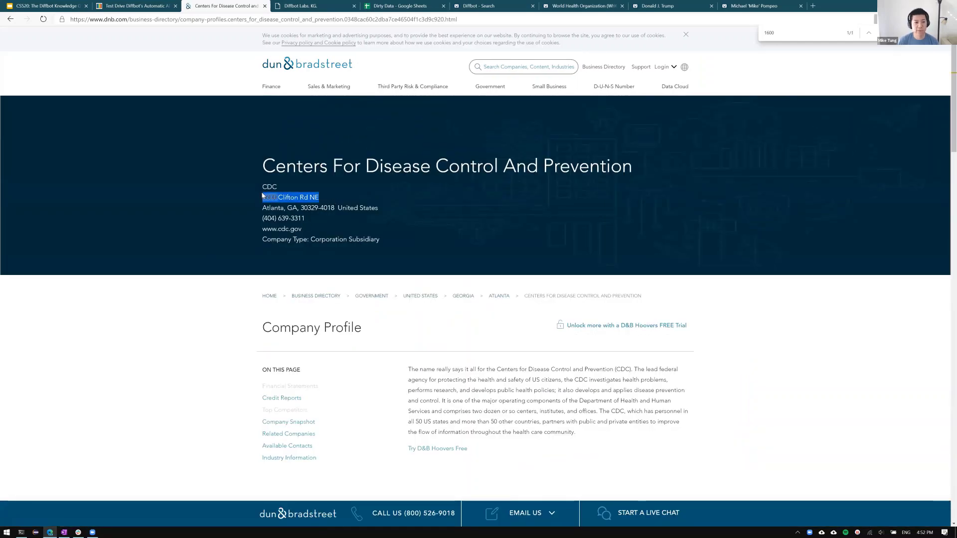
pyautogui.hotkey('ctrl', 'w')
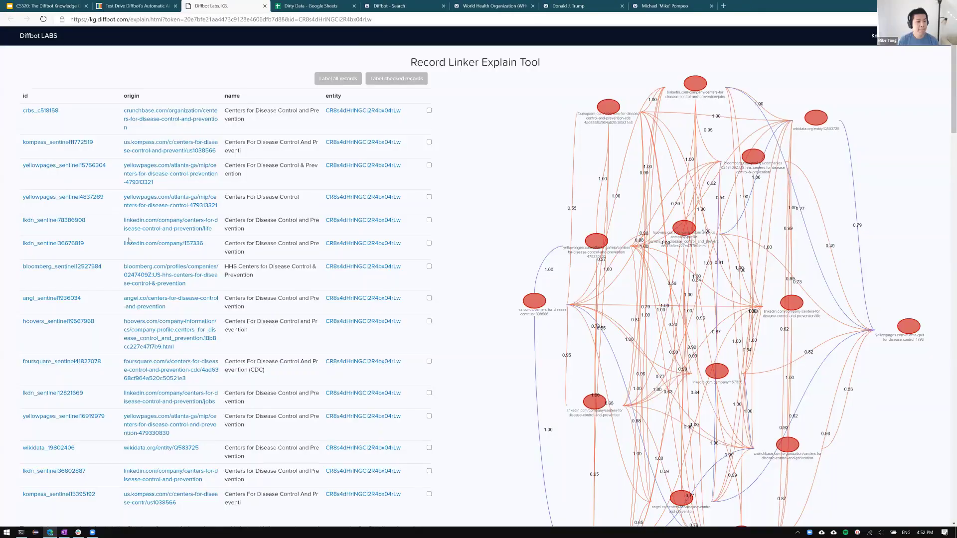
# Step: Switch to the CS520 presentation in Google Slides and go from the record linking demo slide to the Data cleaning use case slide
pyautogui.hotkey('ctrl', 'shift', 'Tab')
pyautogui.hotkey('ctrl', 'shift', 'Tab')
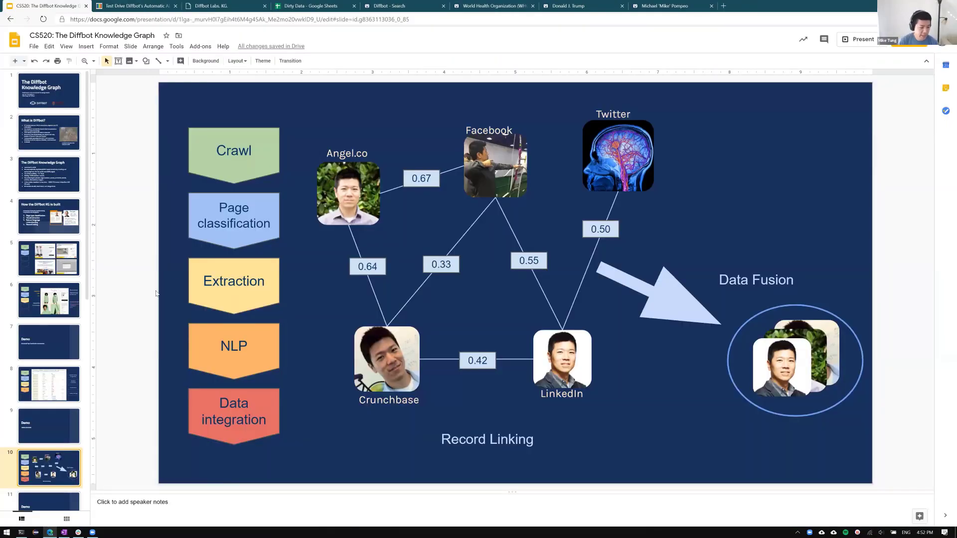
pyautogui.scroll(-5, 85, 357)
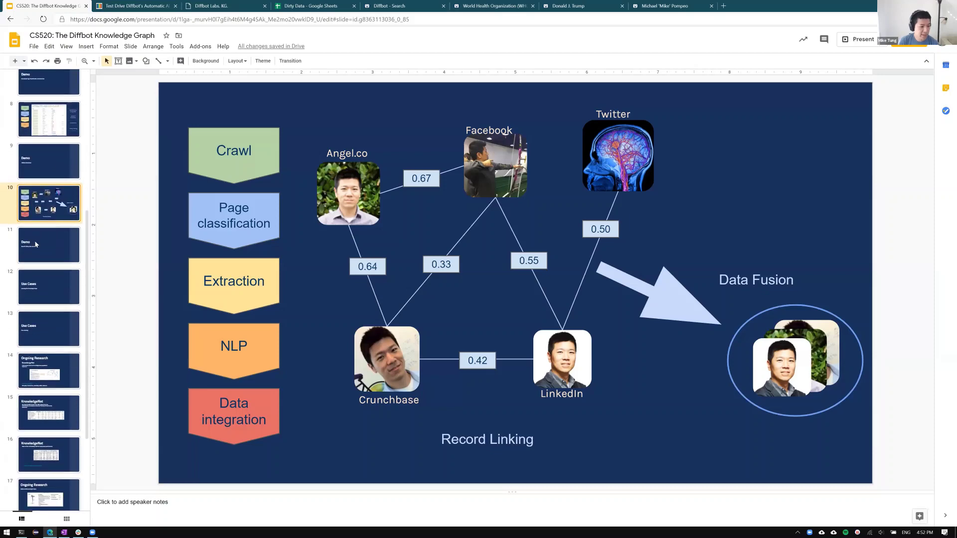
pyautogui.click(42, 248)
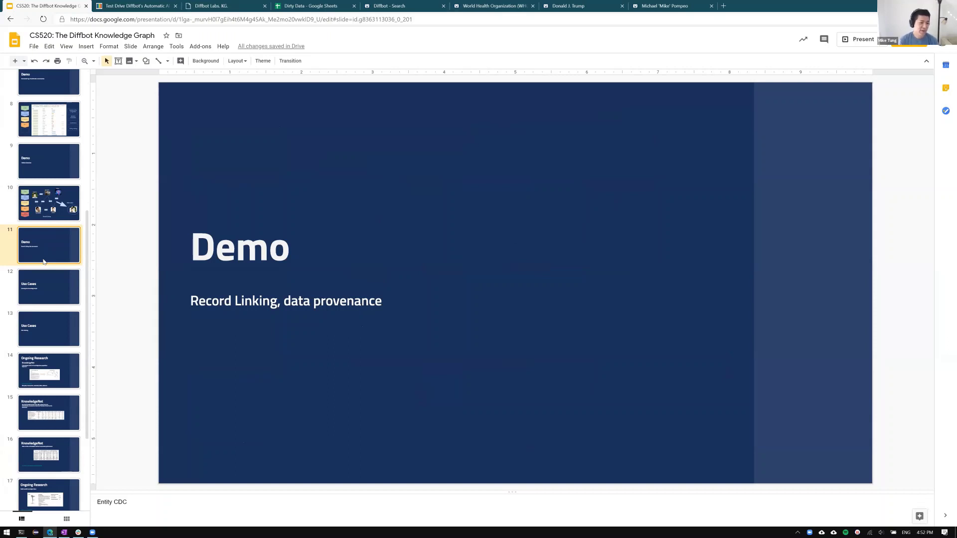
pyautogui.press('Down')
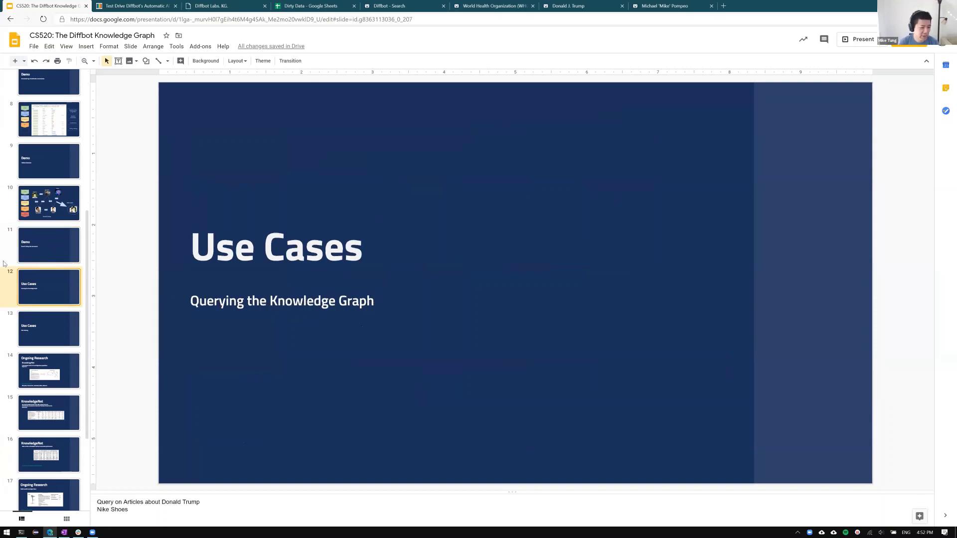
pyautogui.scroll(-2, 62, 289)
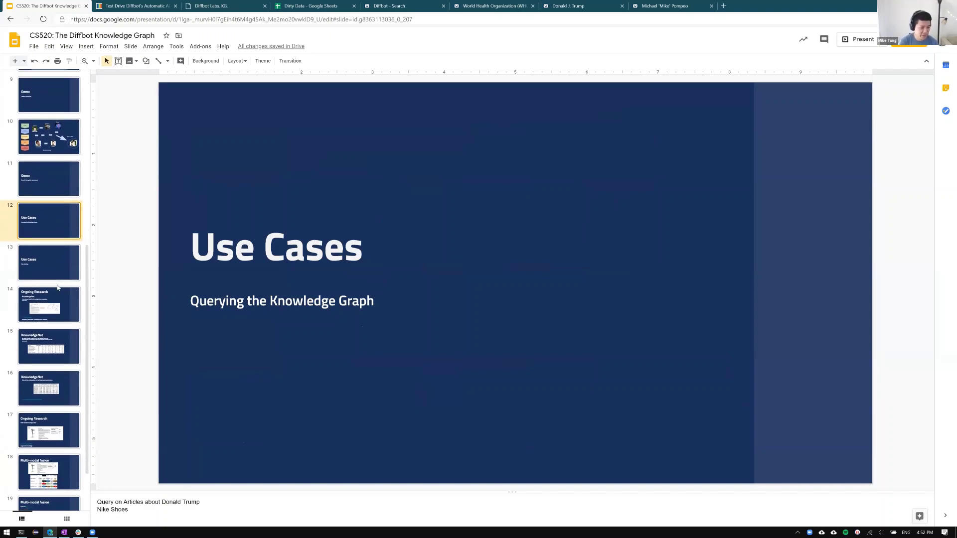
pyautogui.scroll(-2, 60, 244)
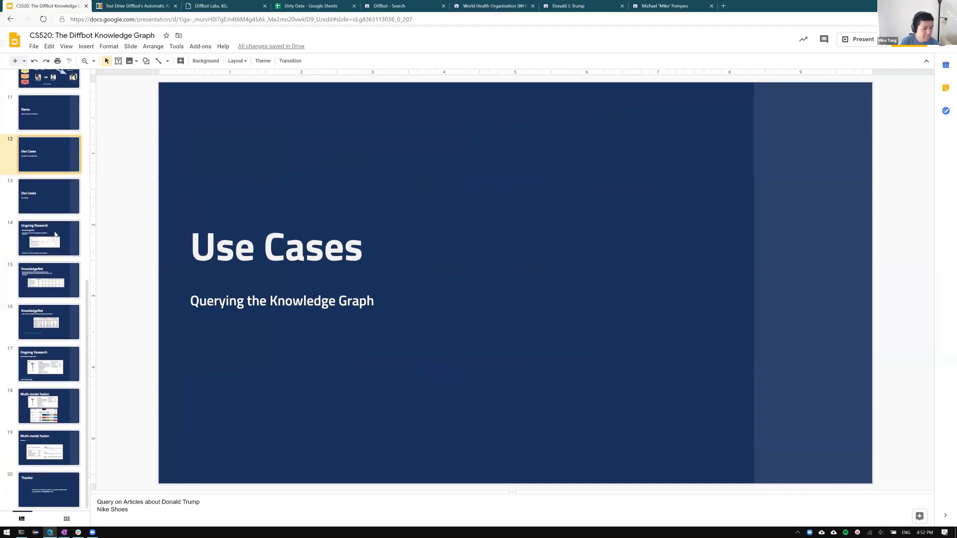
pyautogui.click(55, 234)
pyautogui.click(38, 202)
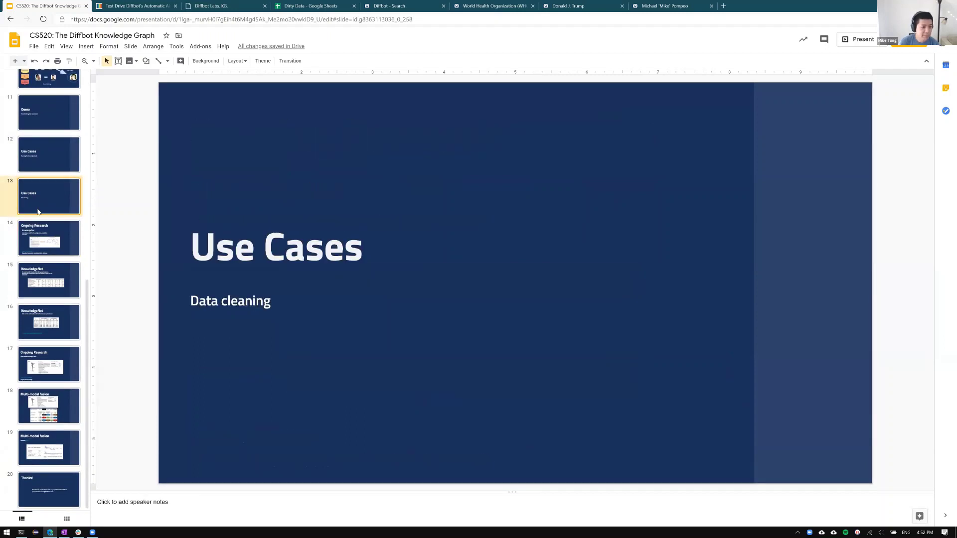
pyautogui.scroll(4, 38, 212)
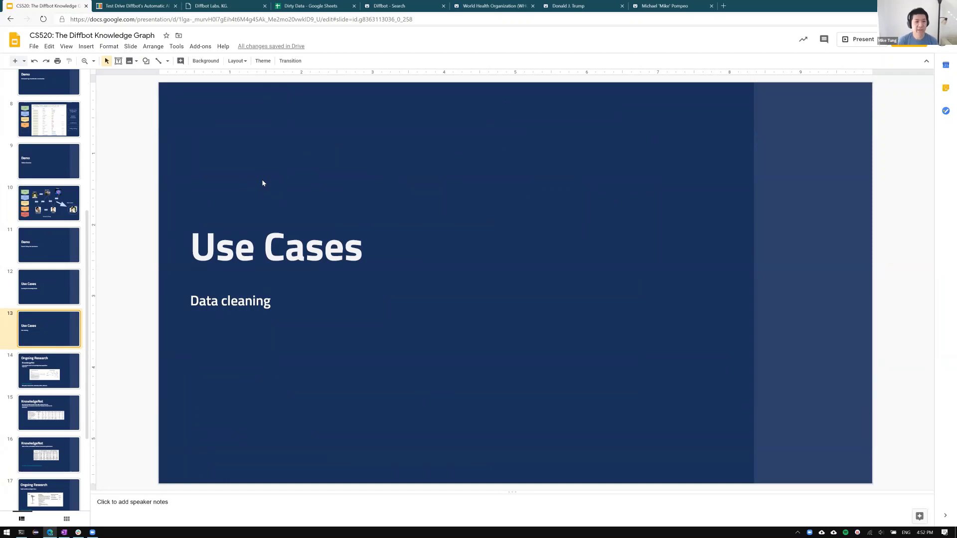
# Step: Switch to the Diffbot test drive page and load app.diffbot.com/search in its place
pyautogui.hotkey('ctrl', 'Tab')
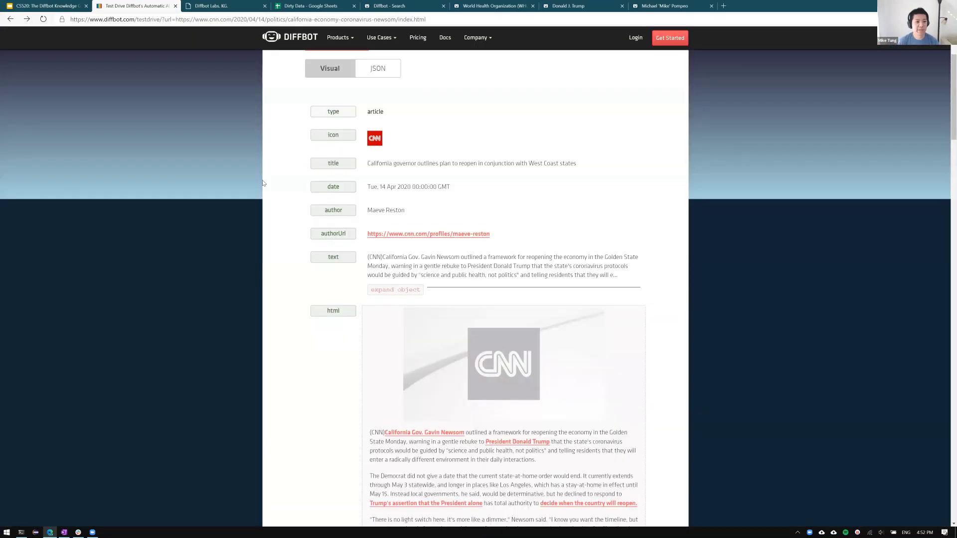
pyautogui.hotkey('ctrl', 'l')
pyautogui.write('APP.DIFFBOt.com')
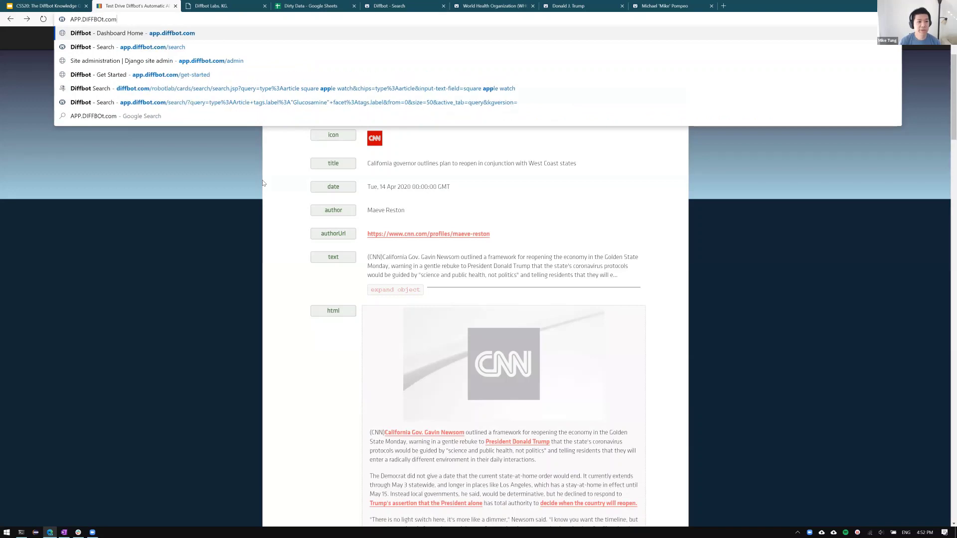
pyautogui.press('Right')
pyautogui.write('/SEARCH')
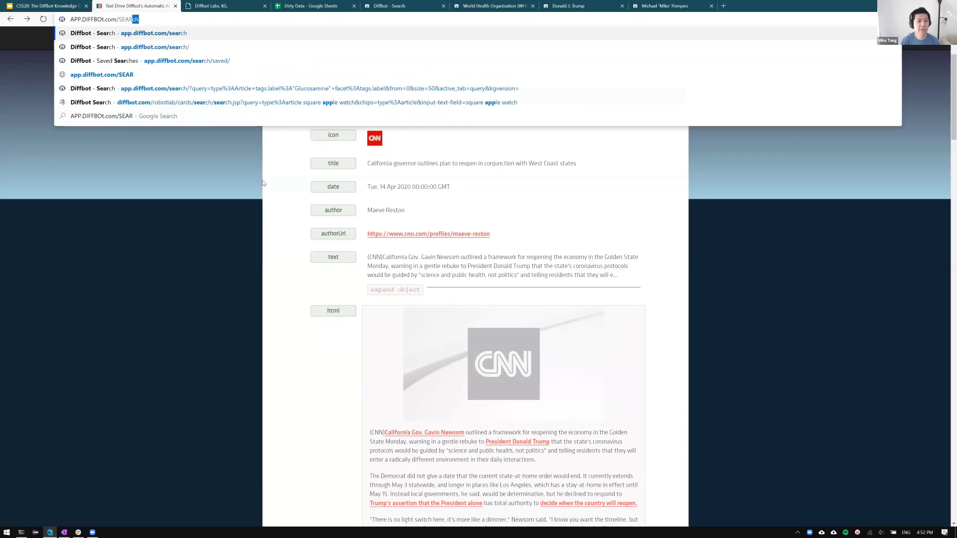
pyautogui.press('Return')
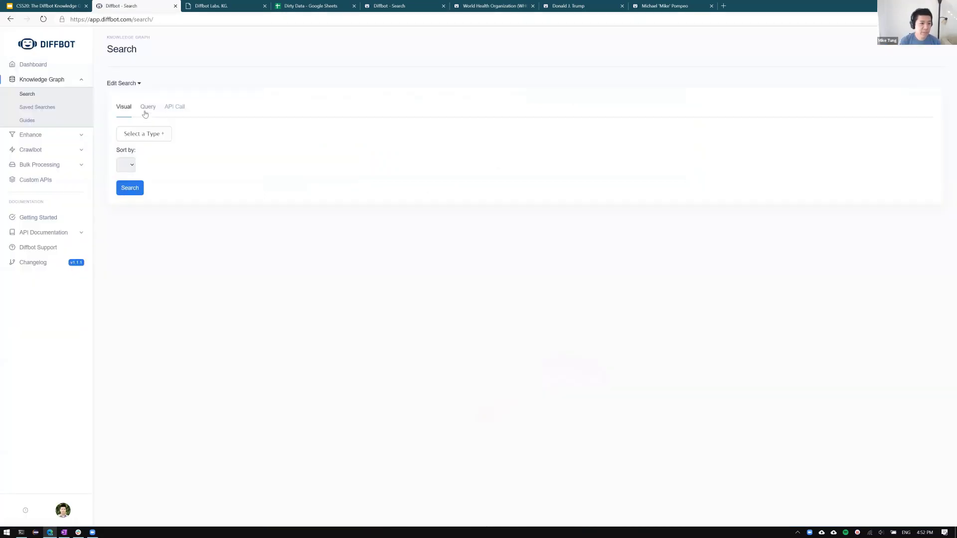
# Step: Run the query type:Product brand:"Nike" title:"shoes", view the Nike Air Precision 2 Mens Basketball Shoes entity and return to the results
pyautogui.click(146, 108)
pyautogui.click(137, 147)
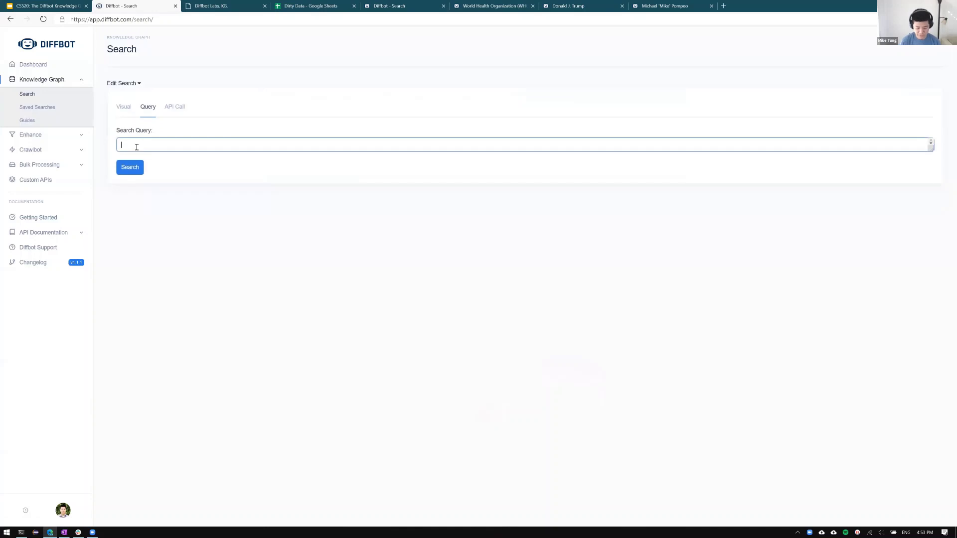
pyautogui.write('type:Prod')
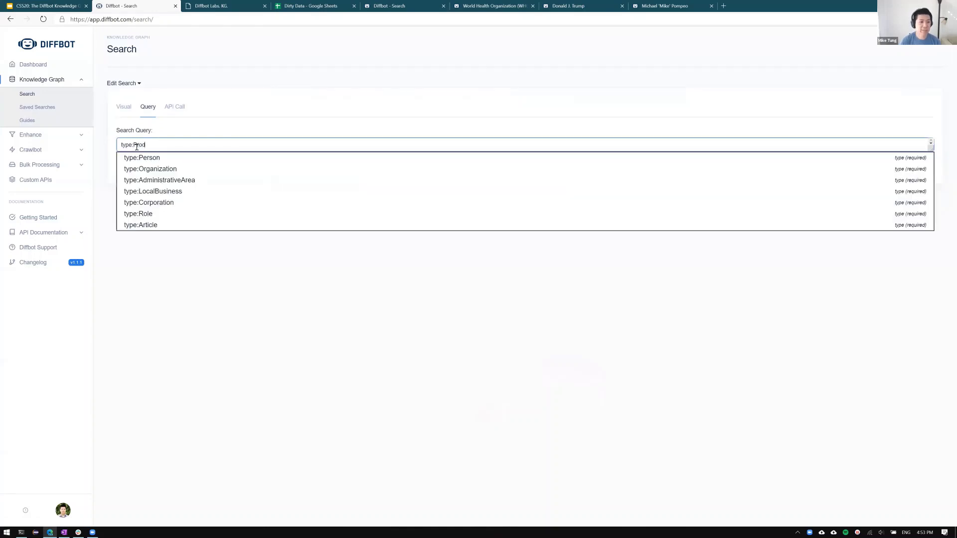
pyautogui.write('uct brand:')
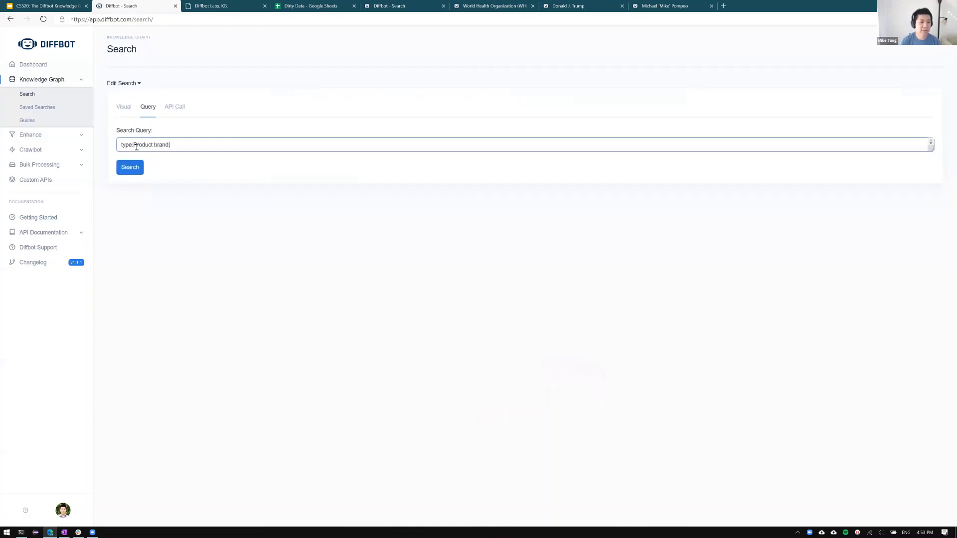
pyautogui.write('"Nike" title:"shoes')
pyautogui.press('Return')
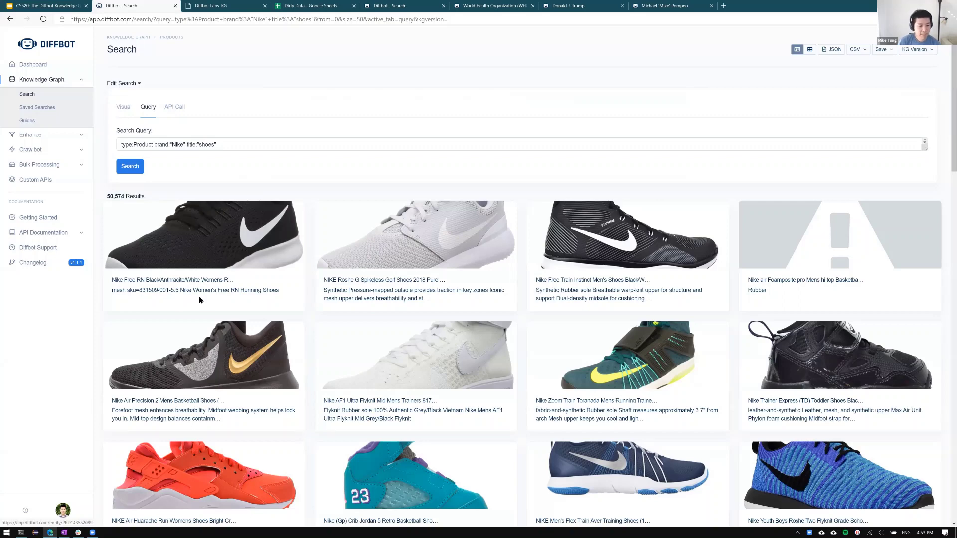
pyautogui.click(209, 407)
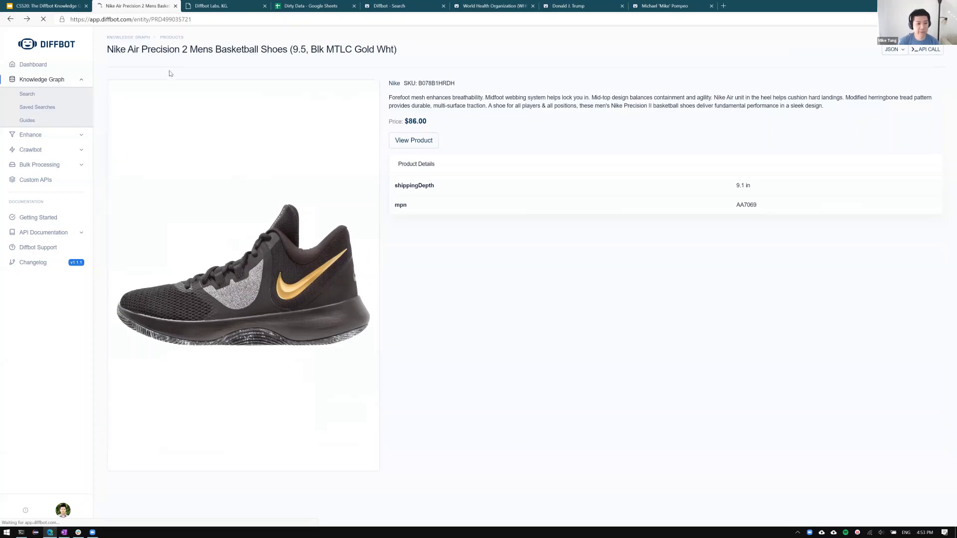
pyautogui.click(27, 94)
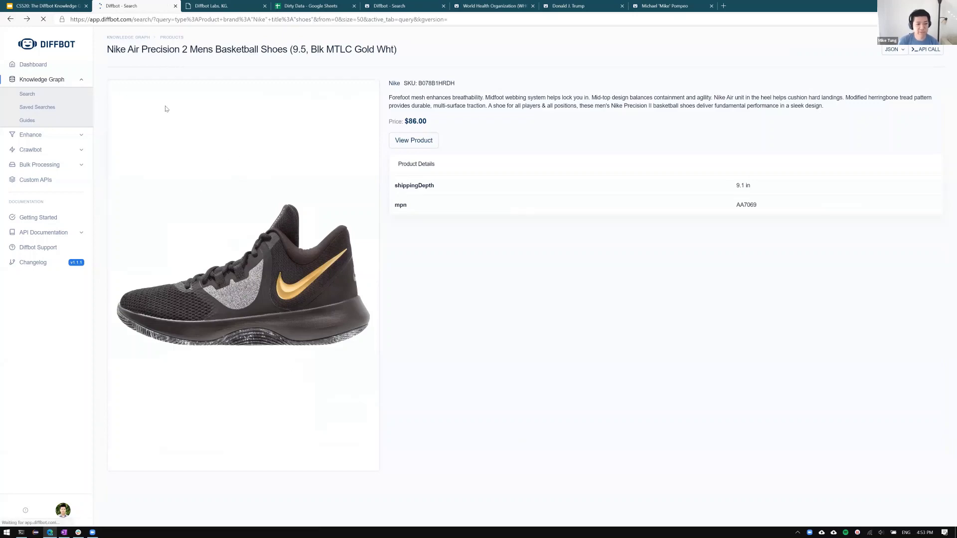
# Step: Replace the product query with type:Article tags.label:"donald trump" sortBy:date and run it
pyautogui.tripleClick(154, 143)
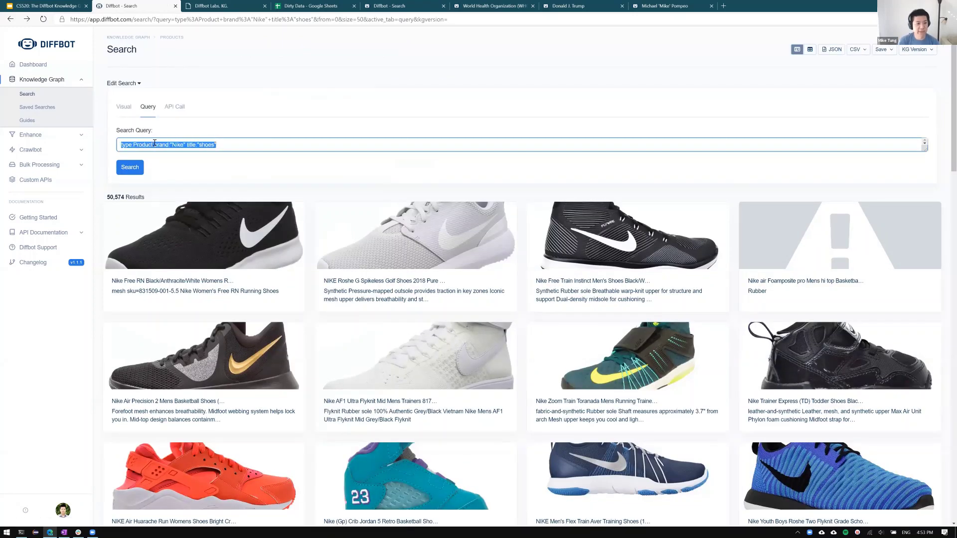
pyautogui.write('tyo')
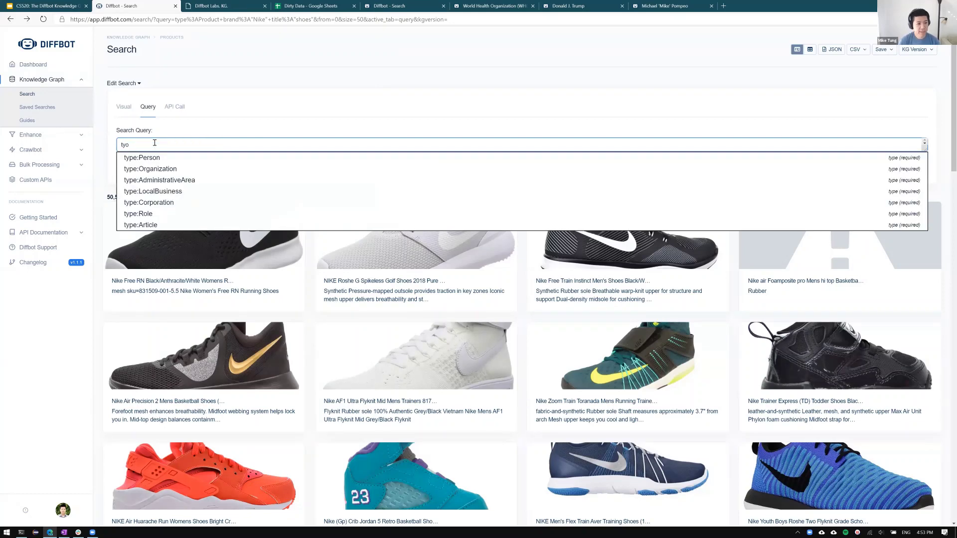
pyautogui.write('ype:Article ')
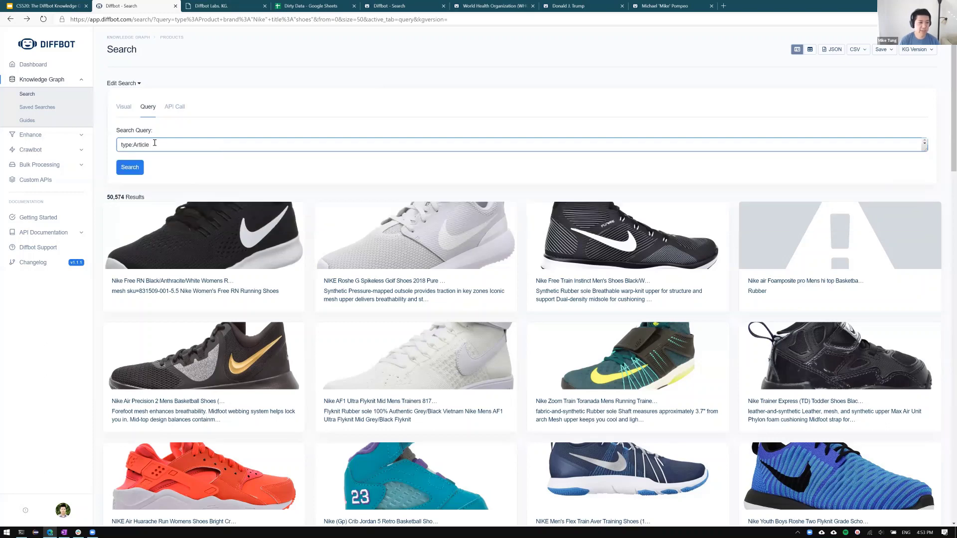
pyautogui.write('tags.label:"donald ')
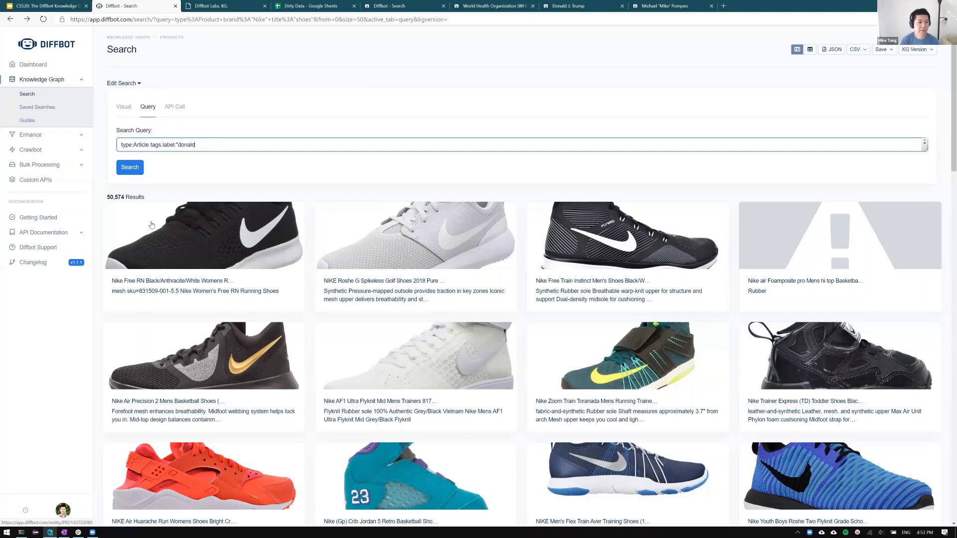
pyautogui.write('trump')
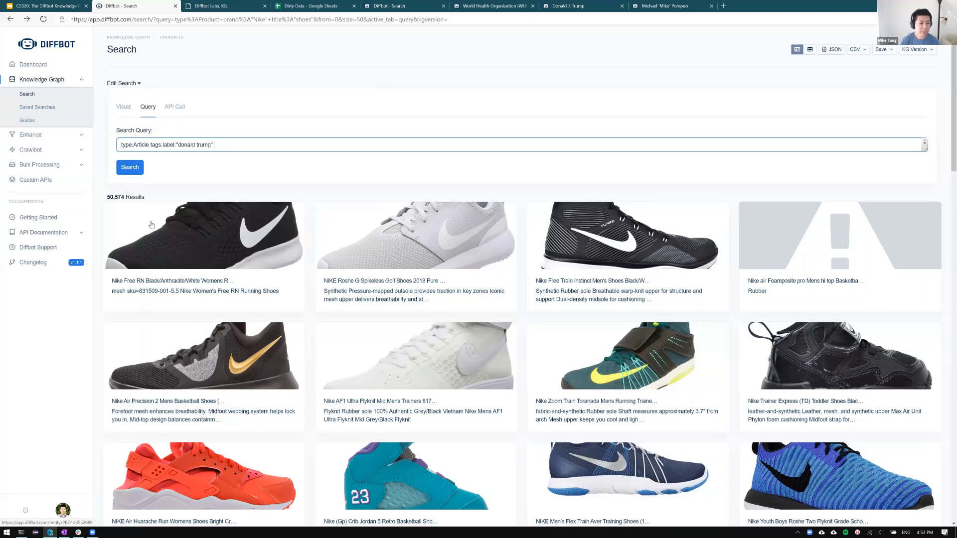
pyautogui.write('sortBy:date')
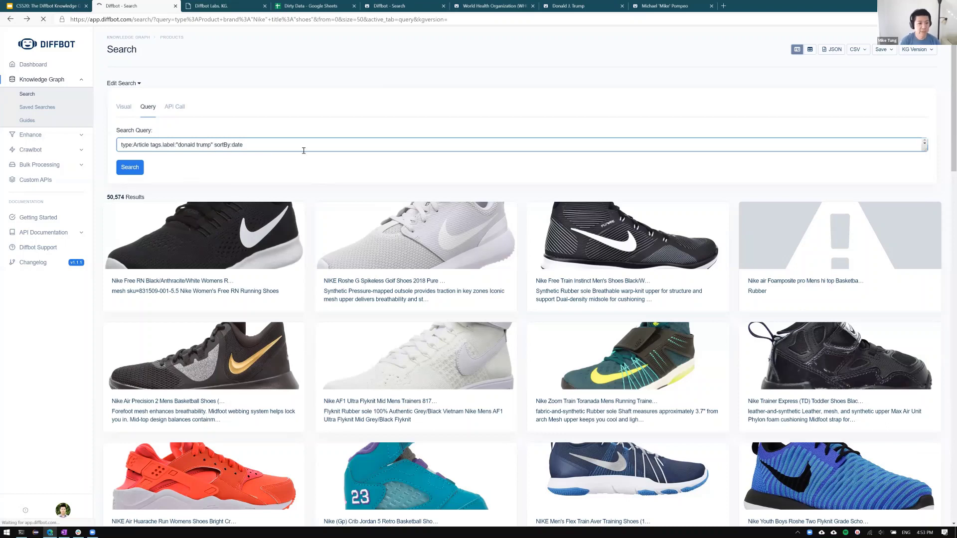
# Step: Add the filter language:"zh" before sortBy:date in the article query and run the search again
pyautogui.write('language')
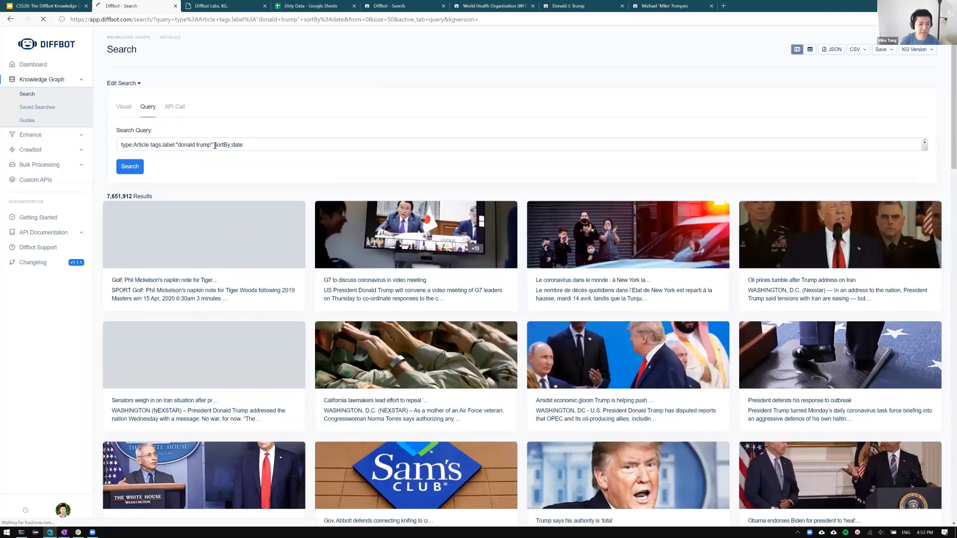
pyautogui.click(224, 148)
pyautogui.press('BackSpace')
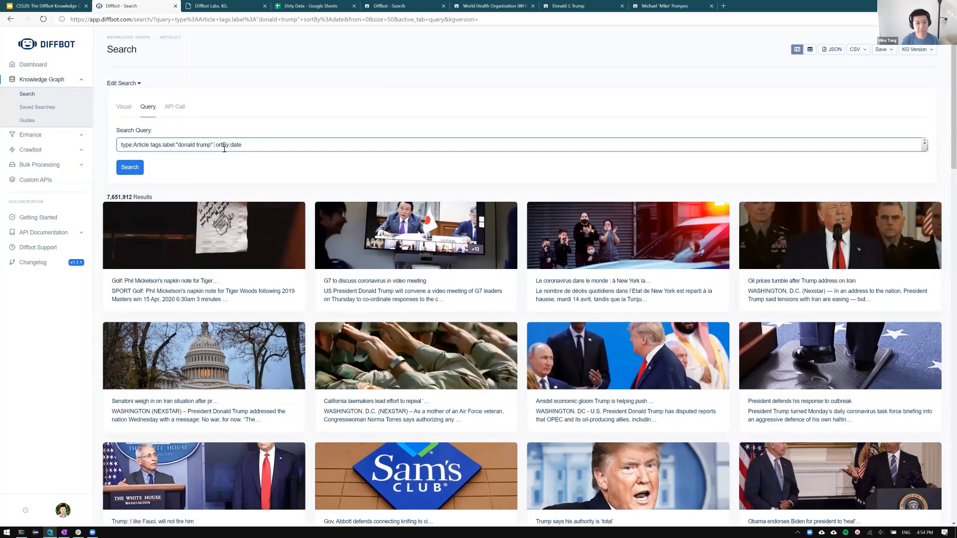
pyautogui.write('language:"zh"  s')
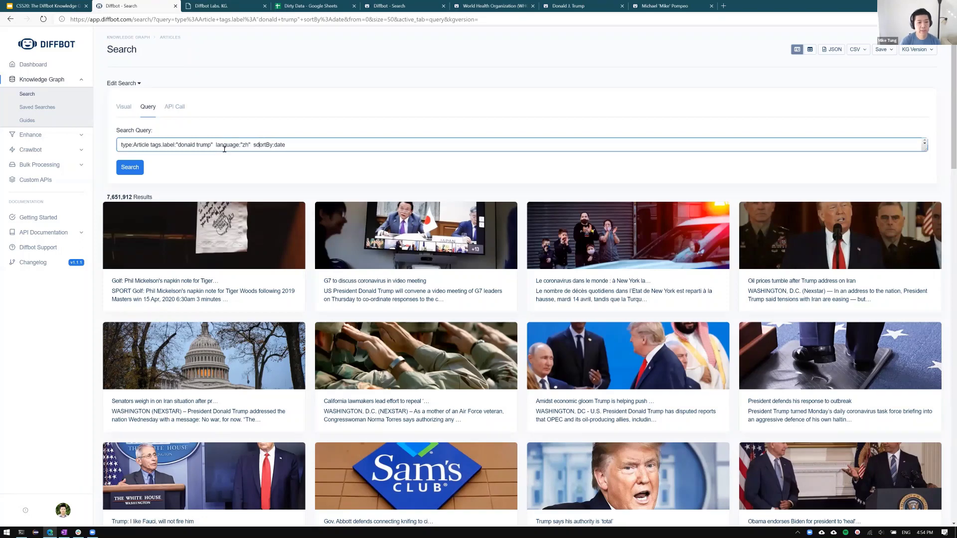
pyautogui.press('Return')
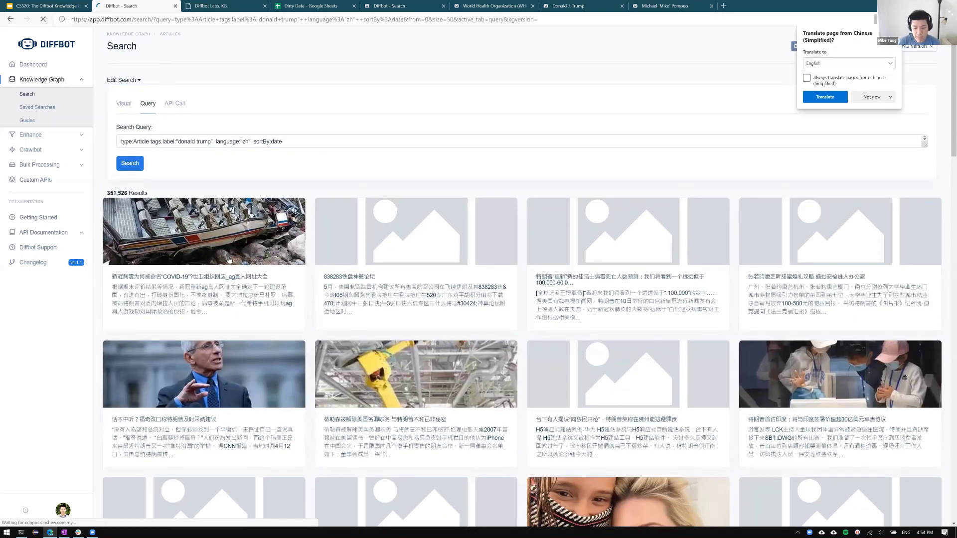
# Step: Browse the Chinese article results, open the April 14th, 2020 Time Weekly.com article about Fauci and read through its text
pyautogui.scroll(-3, 229, 259)
pyautogui.scroll(-6, 229, 259)
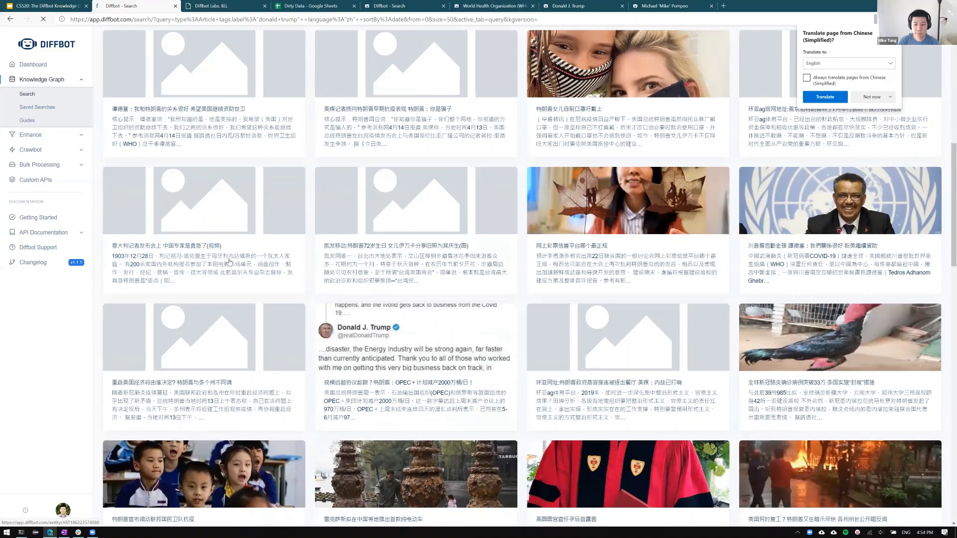
pyautogui.scroll(1, 230, 260)
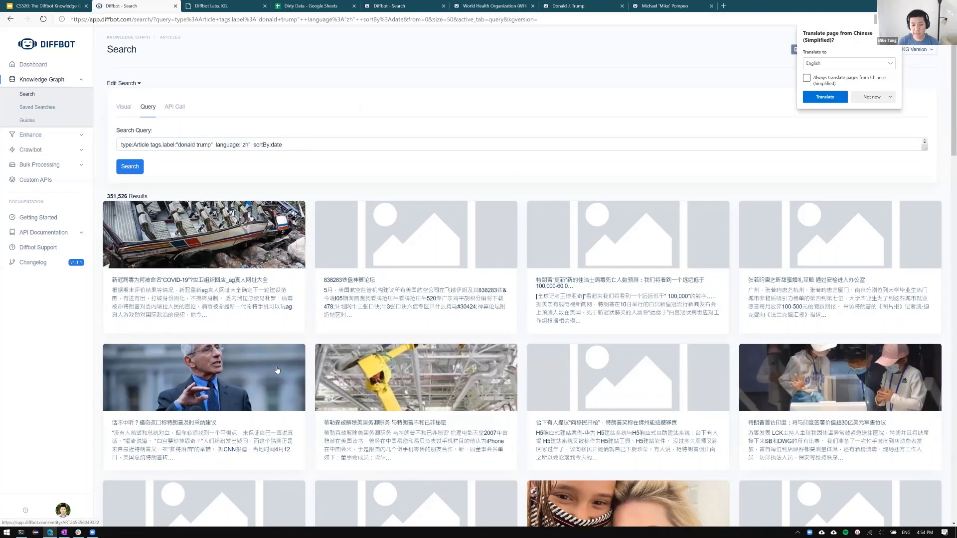
pyautogui.click(195, 406)
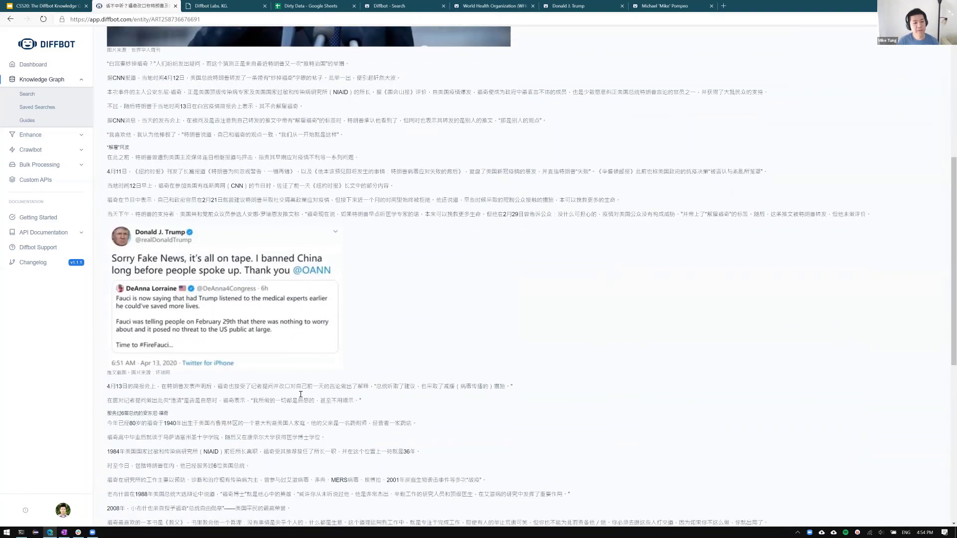
pyautogui.scroll(-9, 300, 397)
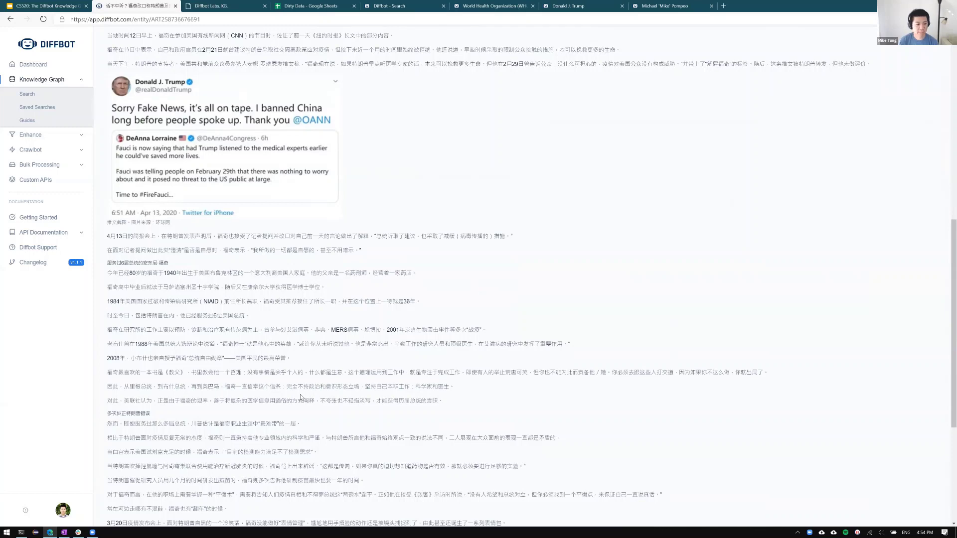
pyautogui.scroll(9, 301, 397)
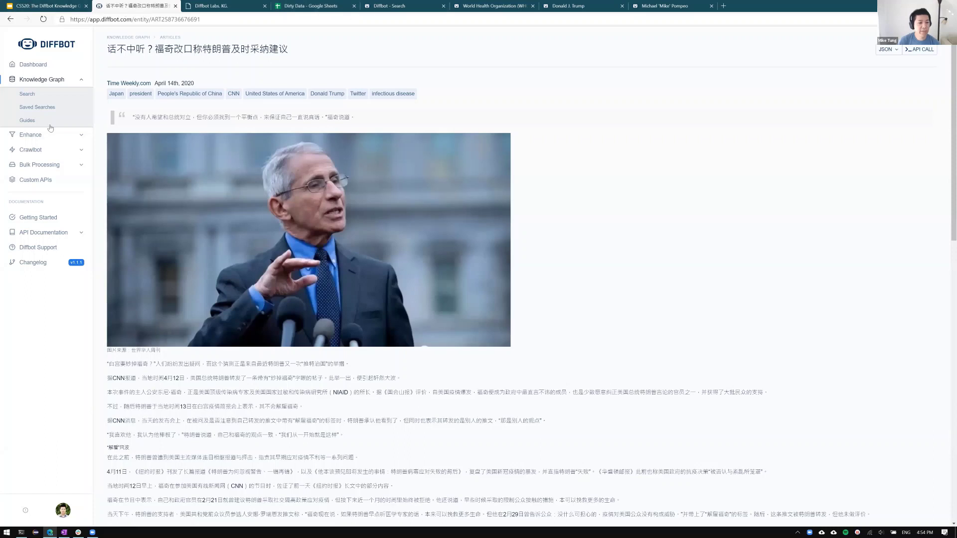
# Step: Switch to the Dirty Data spreadsheet in Google Sheets and highlight the rows of the Company and Location table
pyautogui.click(309, 7)
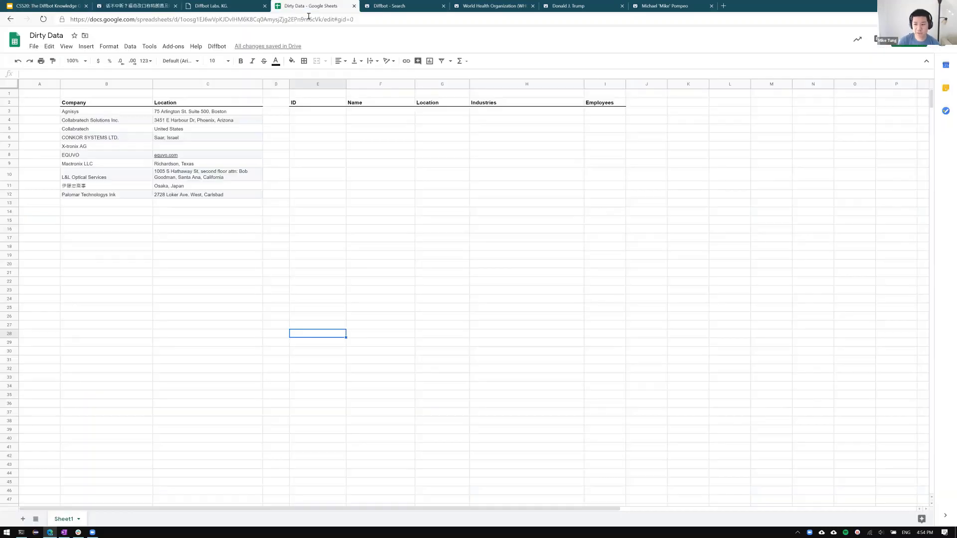
pyautogui.click(316, 129)
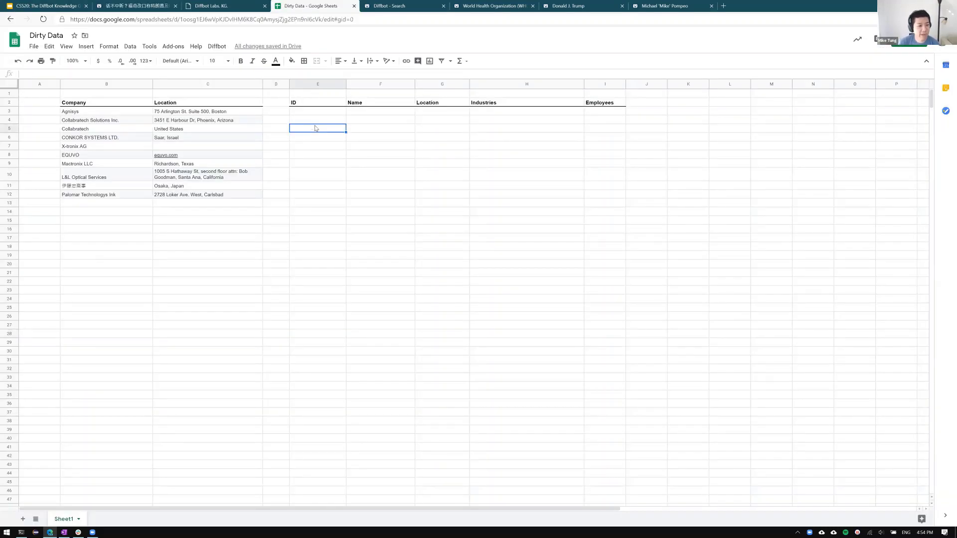
pyautogui.click(319, 94)
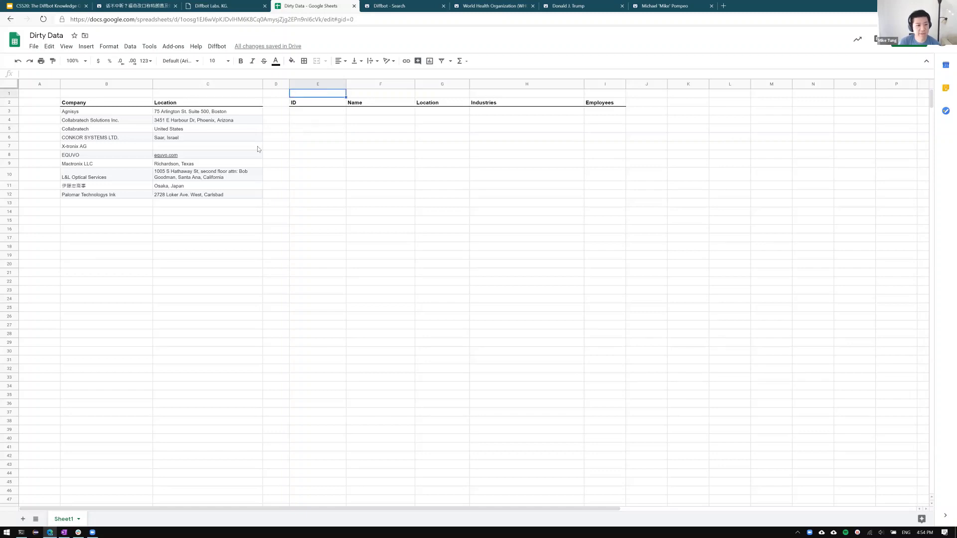
pyautogui.moveTo(123, 113)
pyautogui.mouseDown()
pyautogui.moveTo(170, 177)
pyautogui.moveTo(168, 195)
pyautogui.mouseUp()
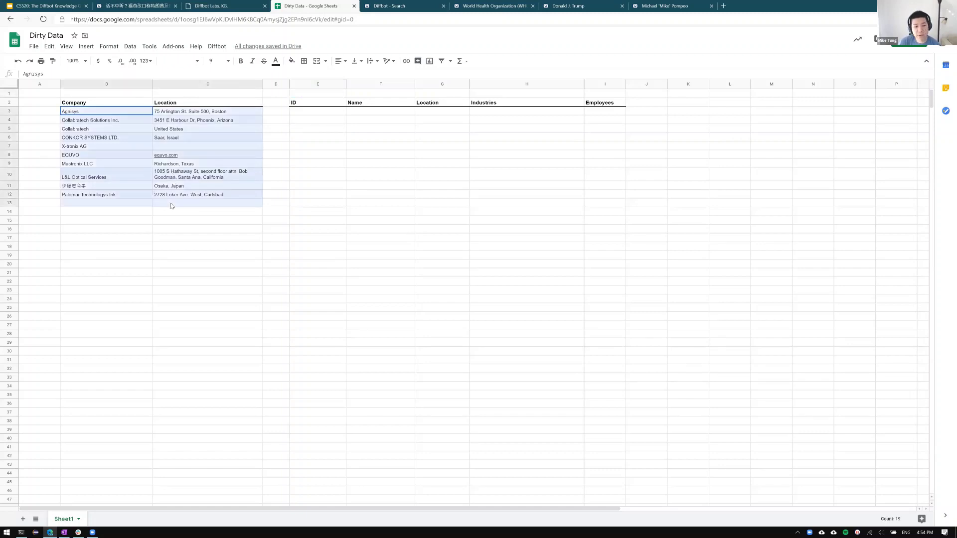
pyautogui.click(168, 203)
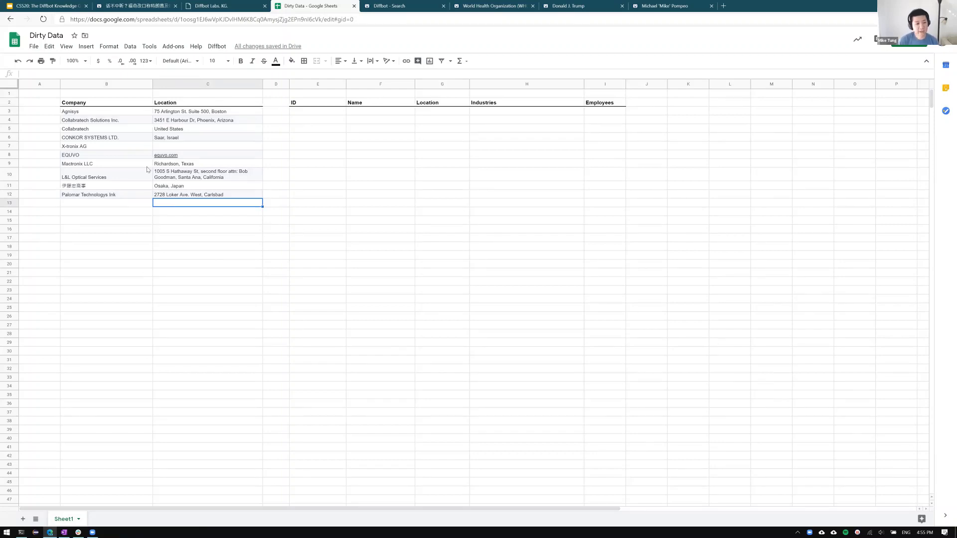
pyautogui.moveTo(105, 116); pyautogui.dragTo(175, 199)
pyautogui.click(175, 205)
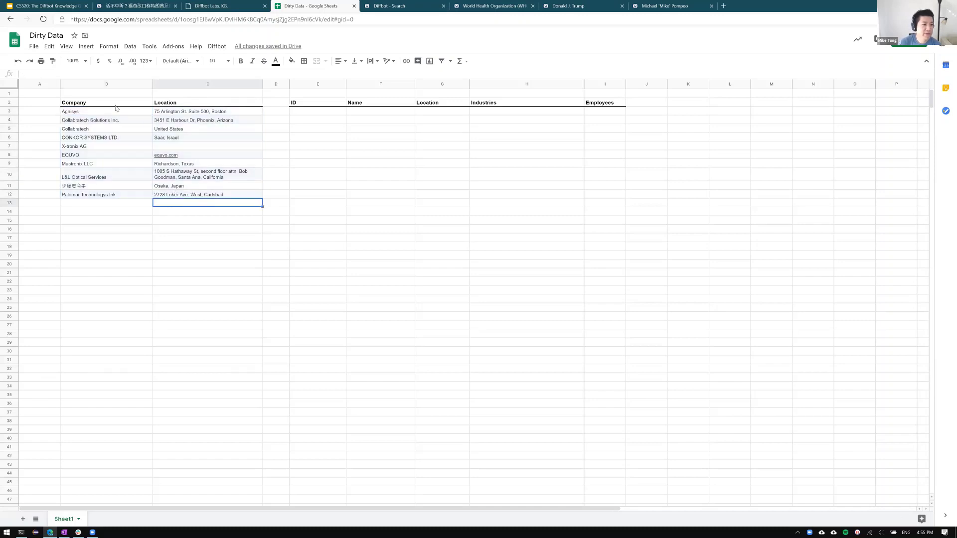
pyautogui.moveTo(107, 112); pyautogui.dragTo(185, 196)
# Step: Compare the Collabratech Solutions Inc. and Collabratech rows, then move on to the CONKOR SYSTEMS LTD. entry
pyautogui.click(98, 123)
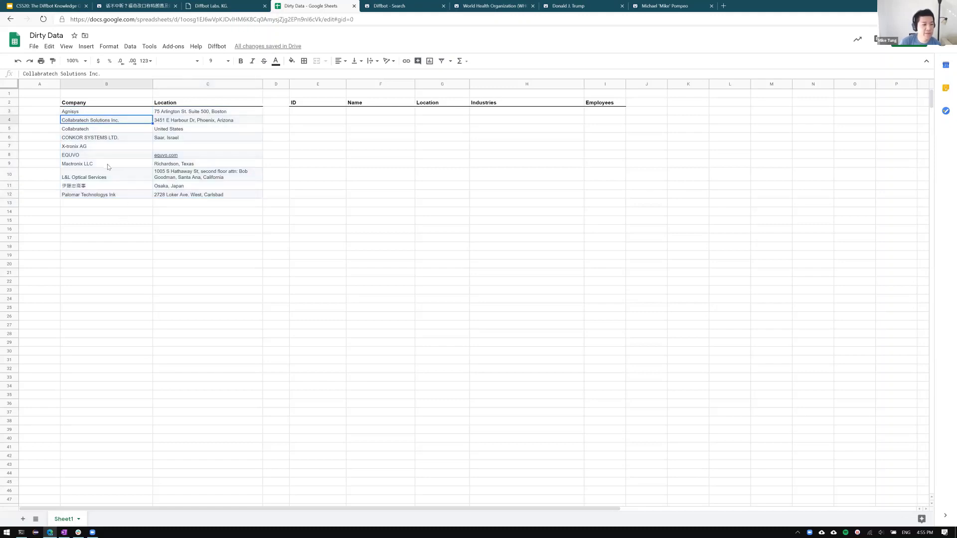
pyautogui.click(112, 130)
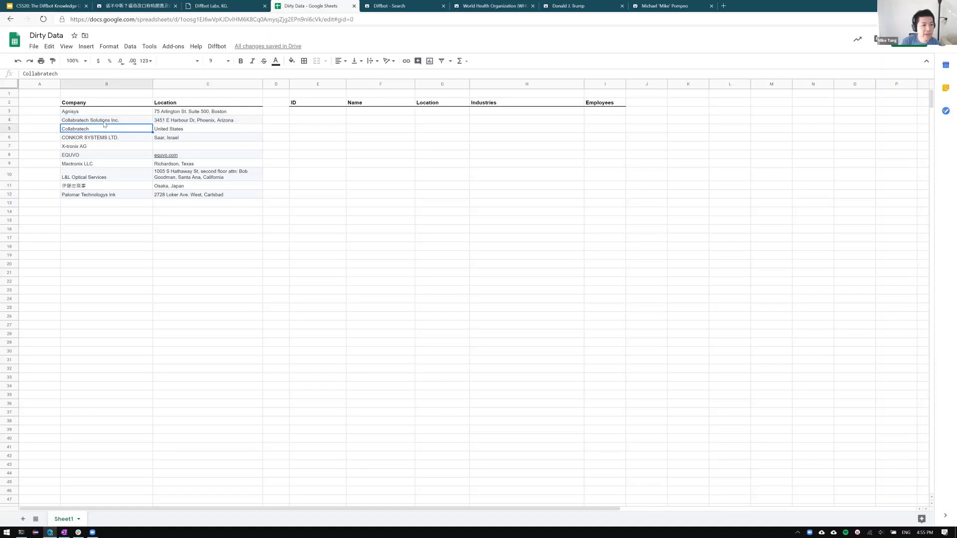
pyautogui.moveTo(105, 123); pyautogui.dragTo(155, 131)
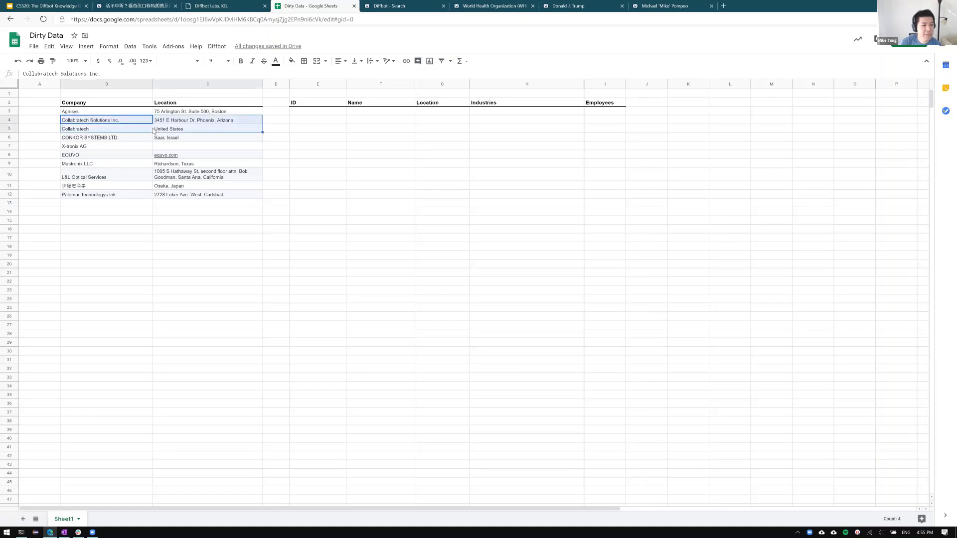
pyautogui.click(98, 130)
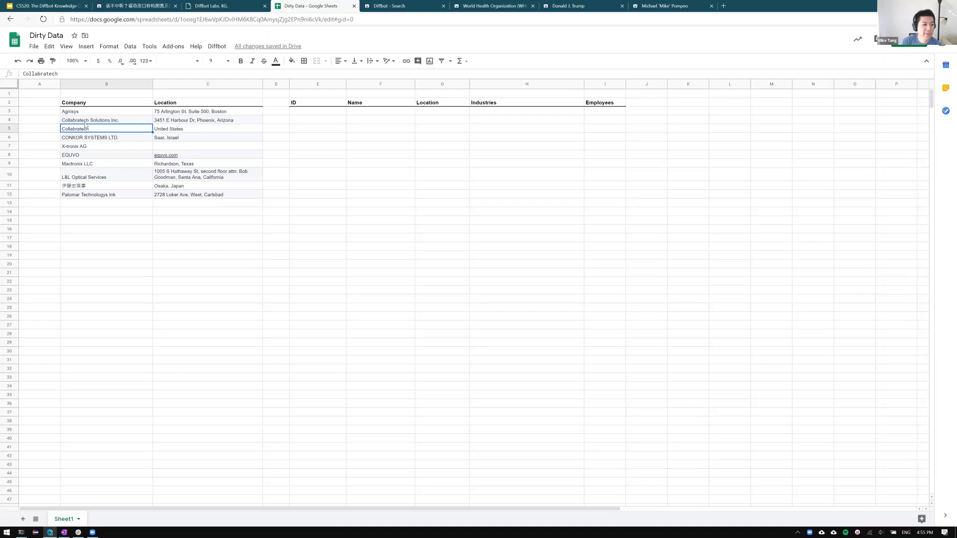
pyautogui.click(111, 123)
pyautogui.click(107, 130)
pyautogui.press('Down')
pyautogui.press('Down')
pyautogui.press('Up')
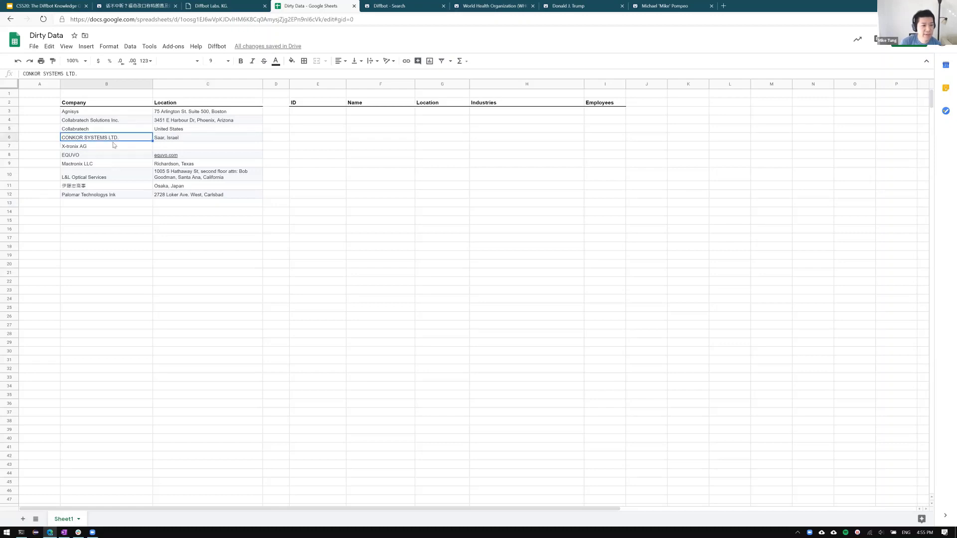
# Step: Examine the location cells of X-tronix AG, EQUVO and L&L Optical Services and the company names in rows 11 and 12
pyautogui.click(164, 148)
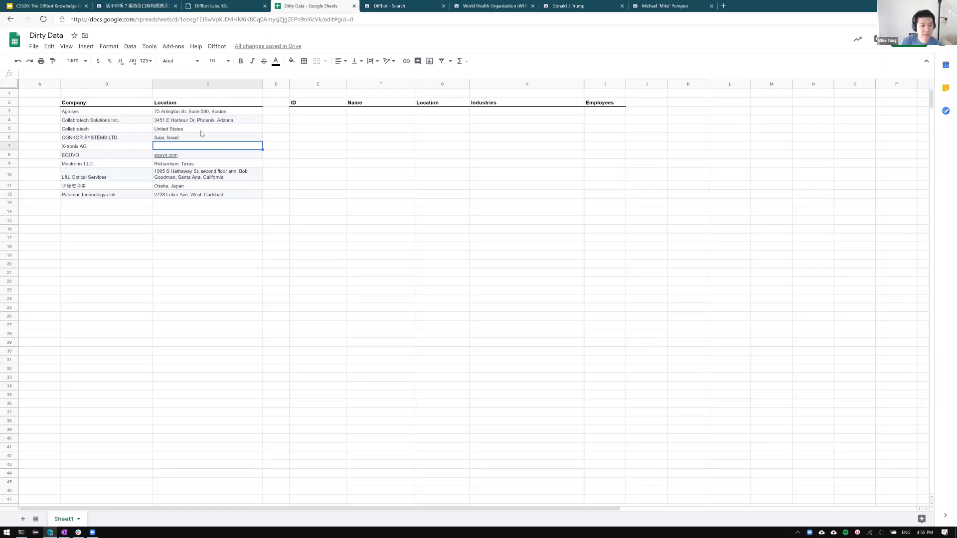
pyautogui.click(194, 155)
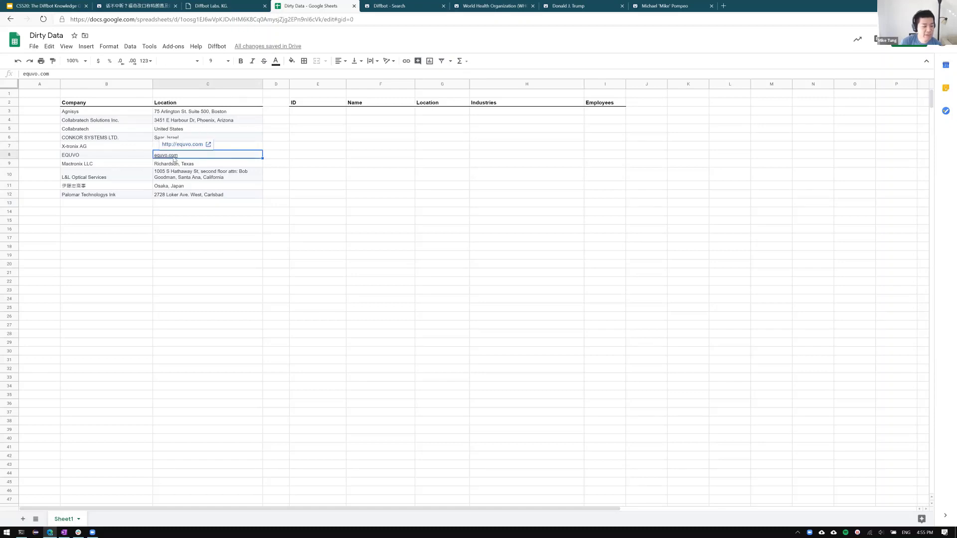
pyautogui.click(217, 180)
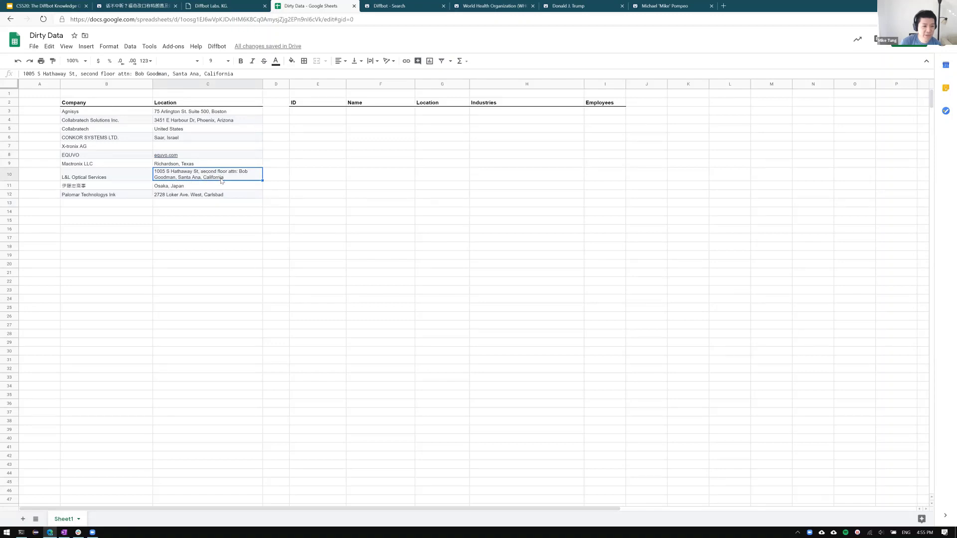
pyautogui.click(115, 196)
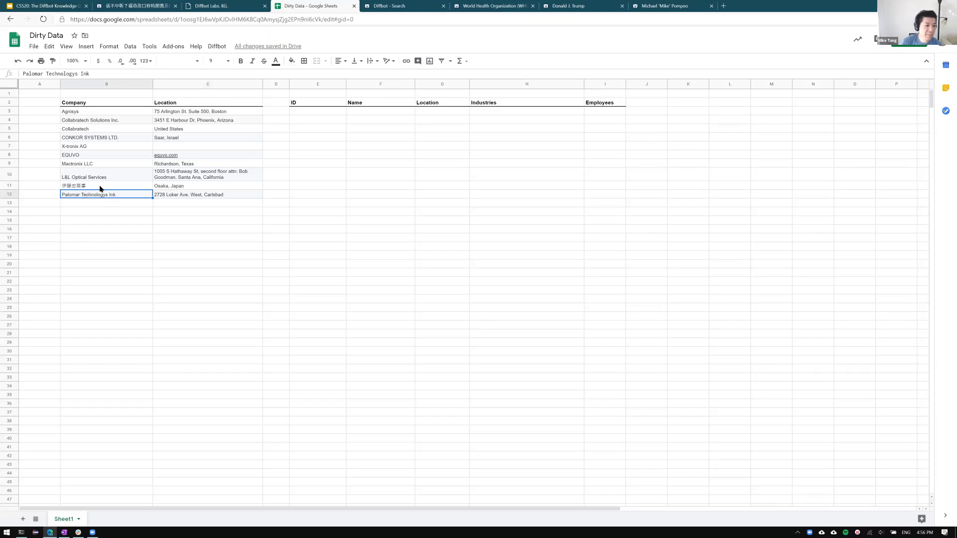
pyautogui.click(101, 188)
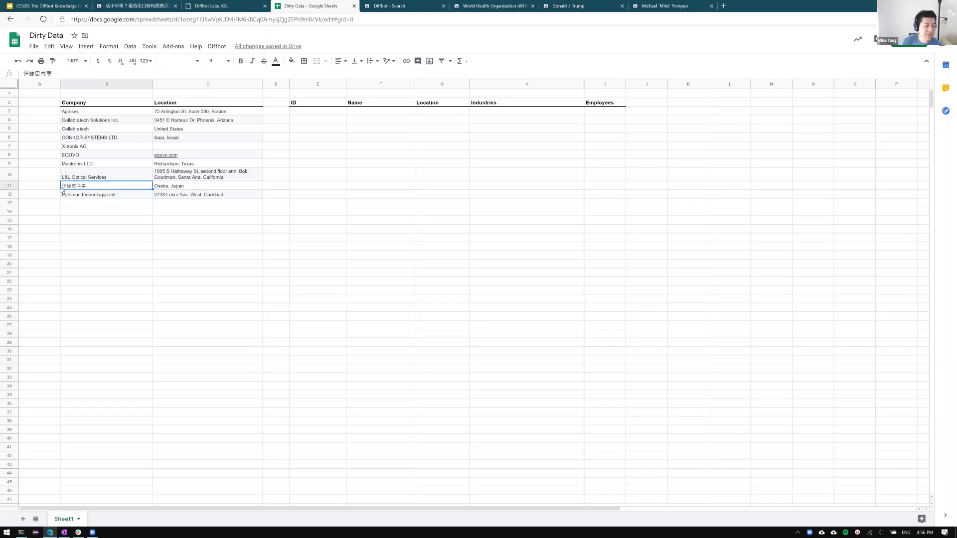
pyautogui.click(90, 196)
pyautogui.click(73, 187)
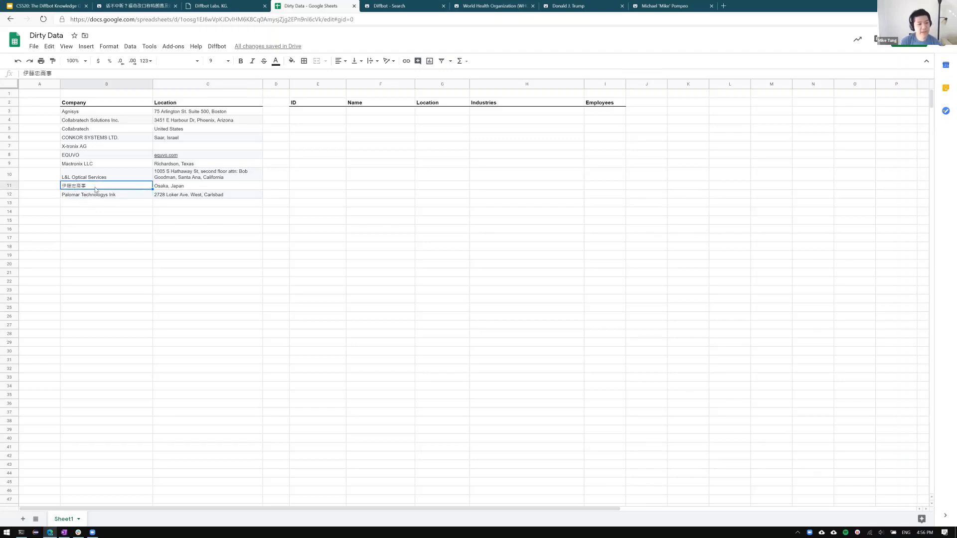
pyautogui.click(96, 195)
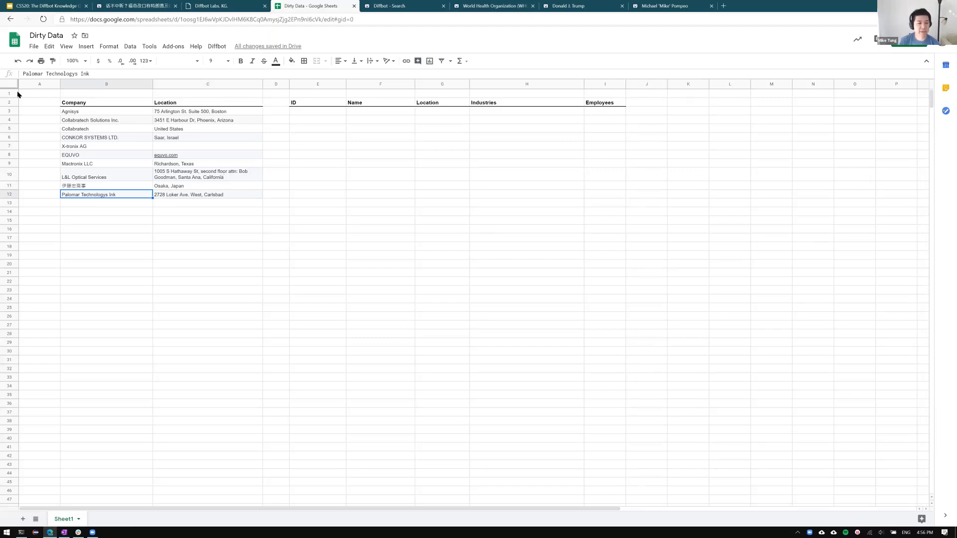
# Step: Start an ENHANCE_ORGANIZATION formula in E3 that requests the fields "id,name,location,industries,employees"
pyautogui.click(314, 111)
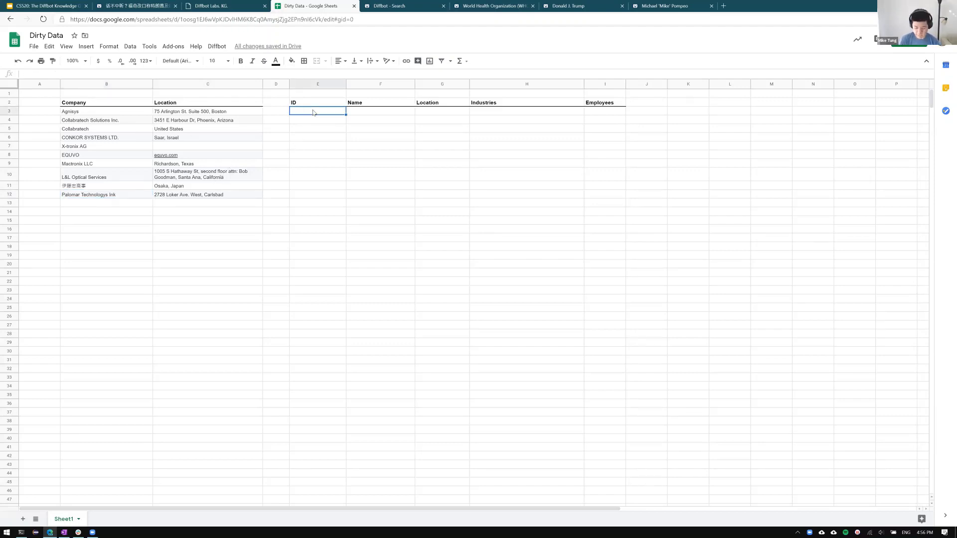
pyautogui.write('=ENHANC')
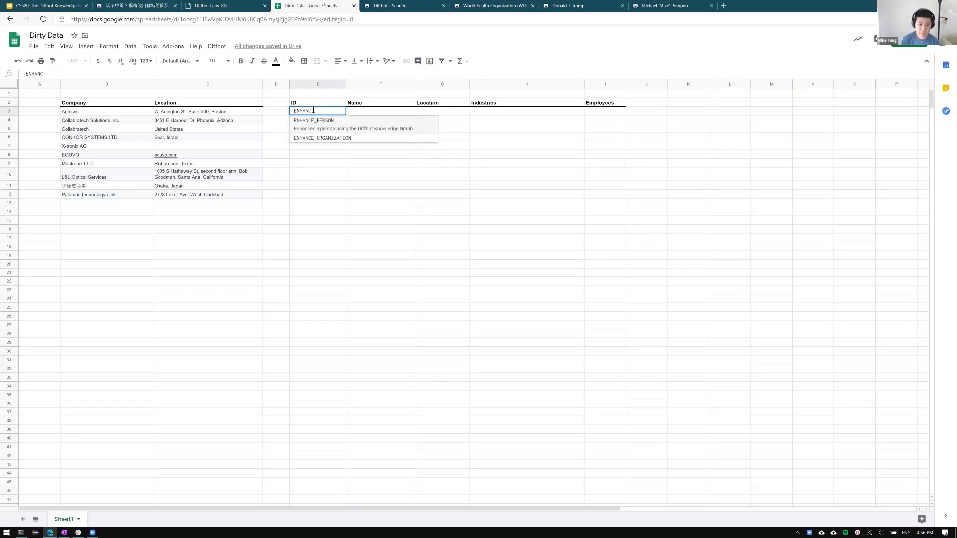
pyautogui.press('Down')
pyautogui.press('Tab')
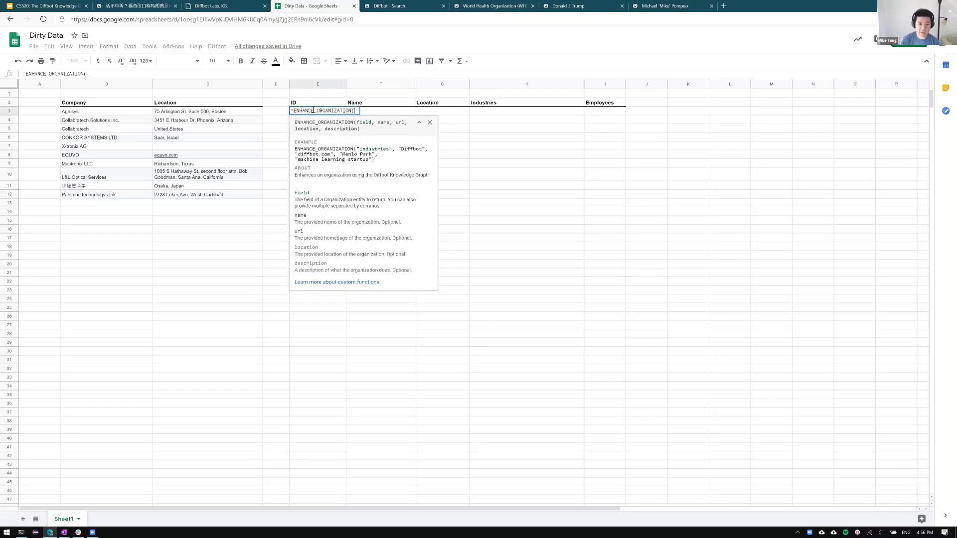
pyautogui.write('"')
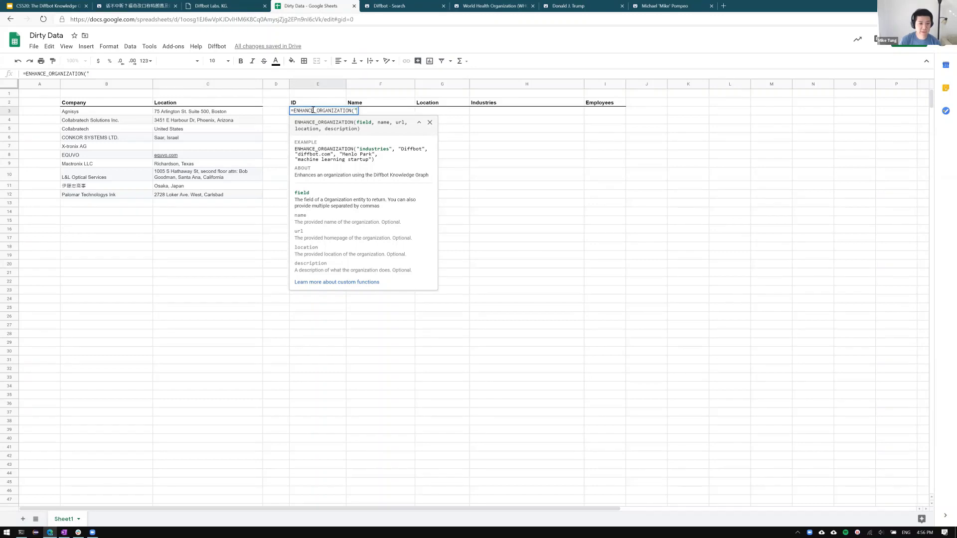
pyautogui.write('id,name,')
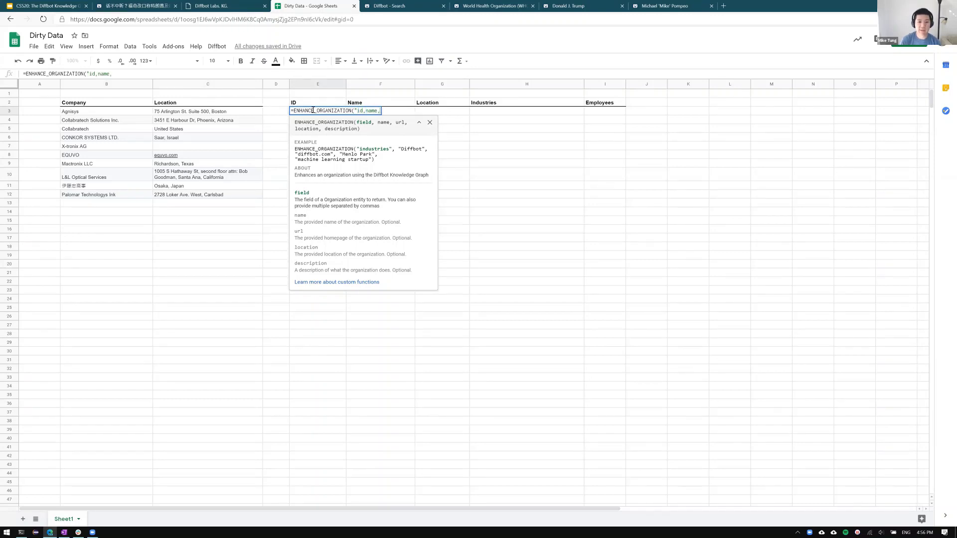
pyautogui.write('location,industri')
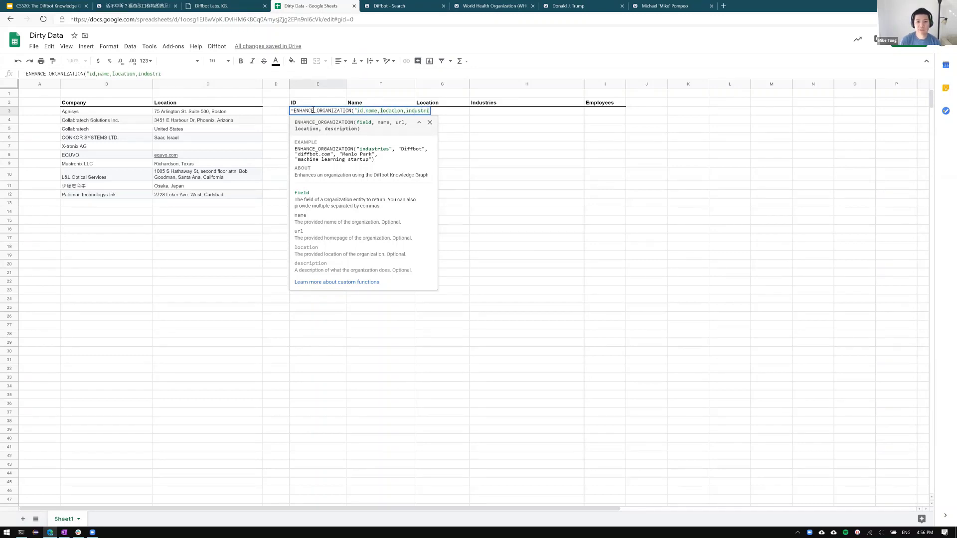
pyautogui.write('es,employees",')
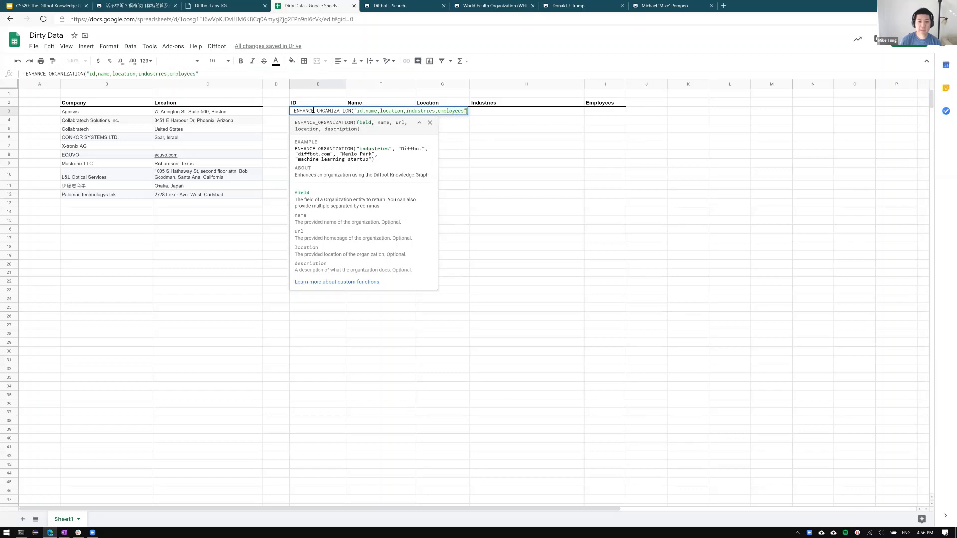
# Step: Complete the formula with B3 as name, an empty url and C3 as location, and fill it from E3 down to row 12
pyautogui.press('Left')
pyautogui.press('Left')
pyautogui.press('Left')
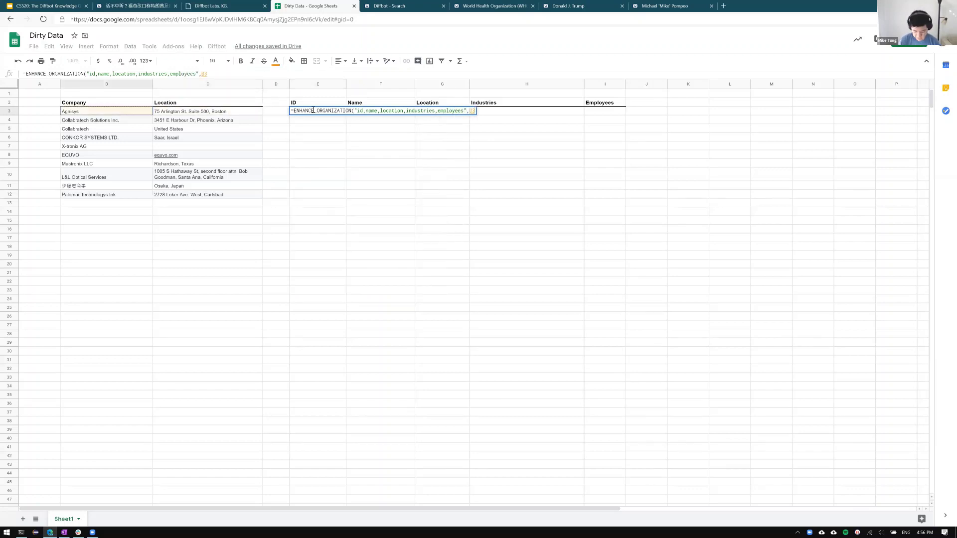
pyautogui.write(',')
pyautogui.press('Left')
pyautogui.press('Left')
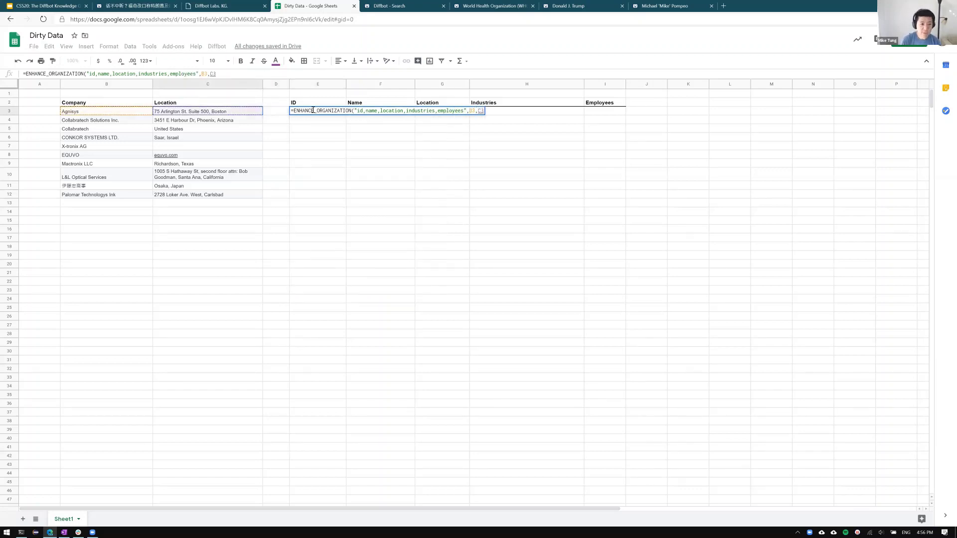
pyautogui.press('BackSpace')
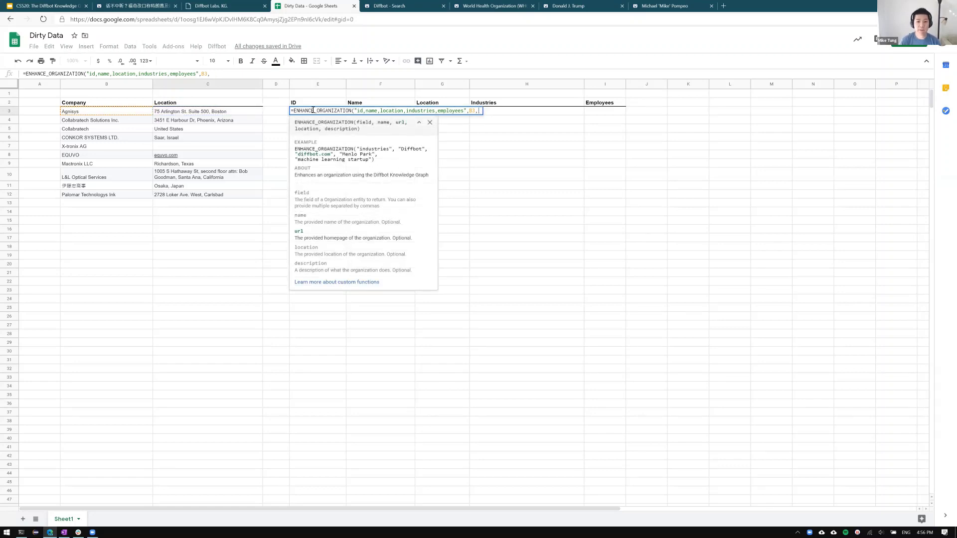
pyautogui.write(',')
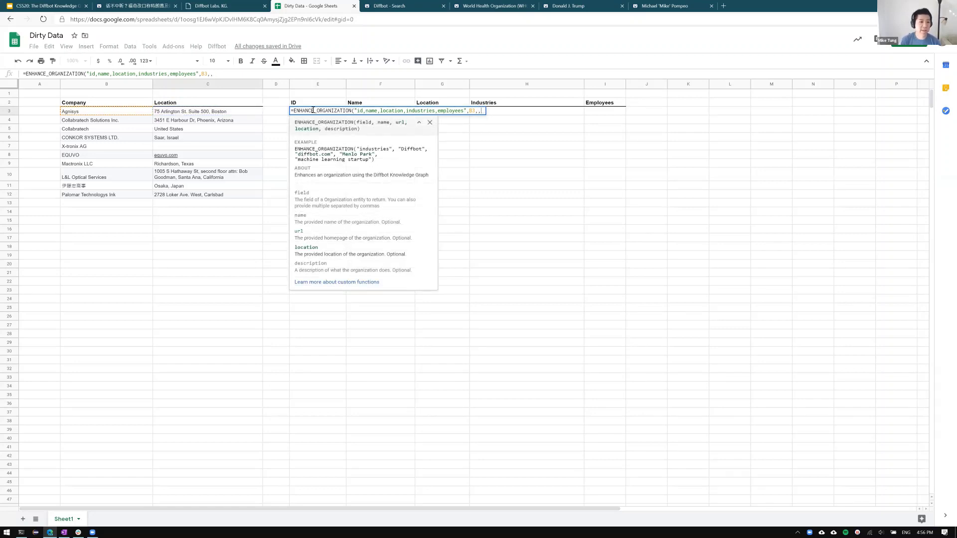
pyautogui.write('C3)')
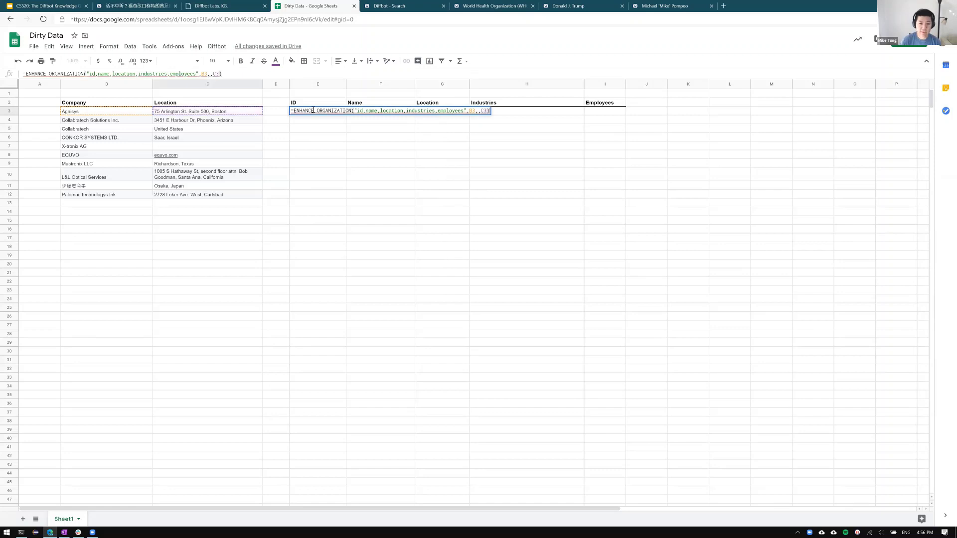
pyautogui.press('Return')
pyautogui.click(314, 112)
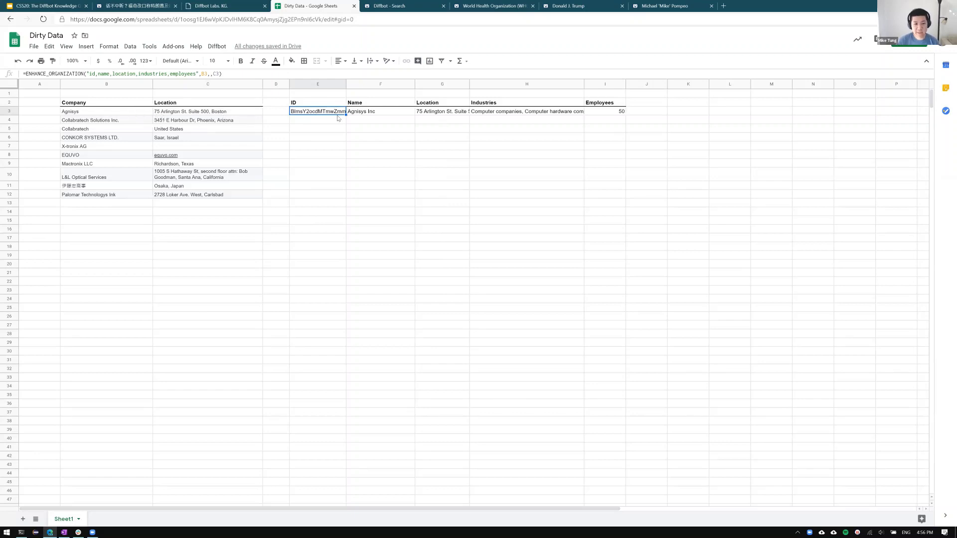
pyautogui.moveTo(345, 115); pyautogui.dragTo(344, 195)
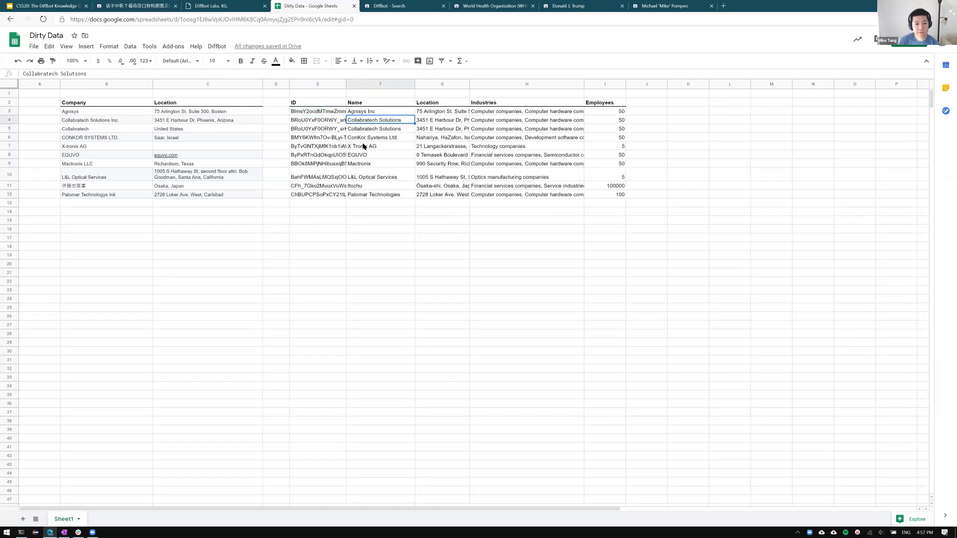
# Step: Compare the returned IDs for the Collabratech Solutions Inc. and Collabratech rows with their original entries
pyautogui.press('Down')
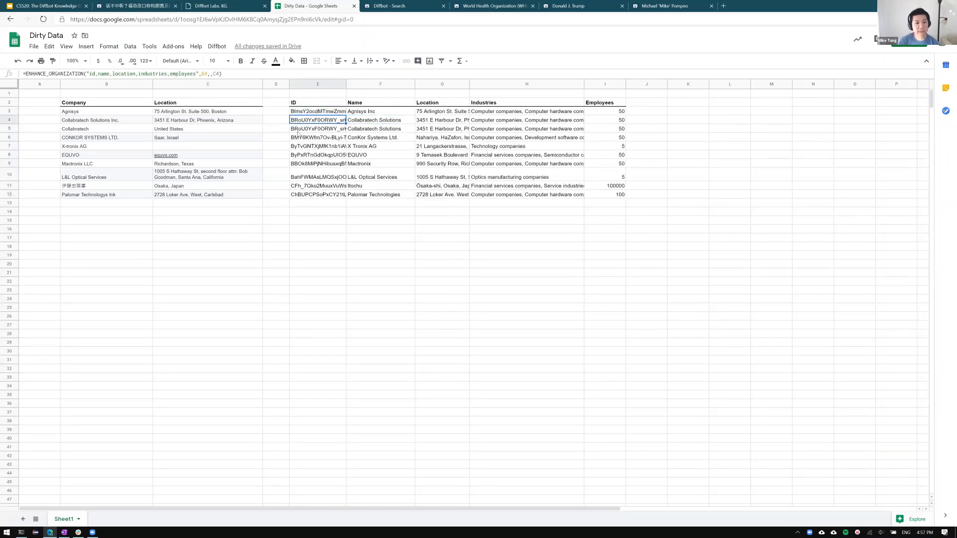
pyautogui.moveTo(125, 121); pyautogui.dragTo(199, 121)
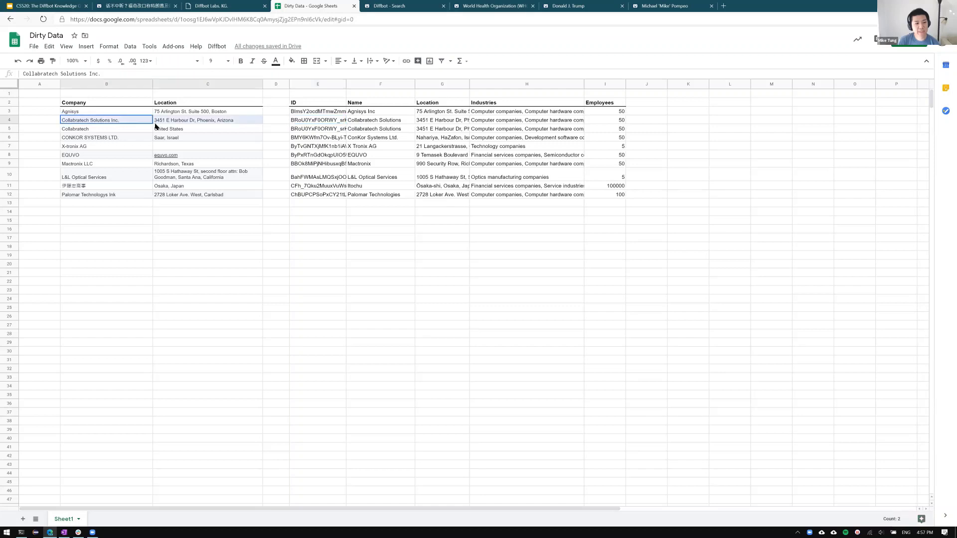
pyautogui.click(322, 121)
pyautogui.click(319, 129)
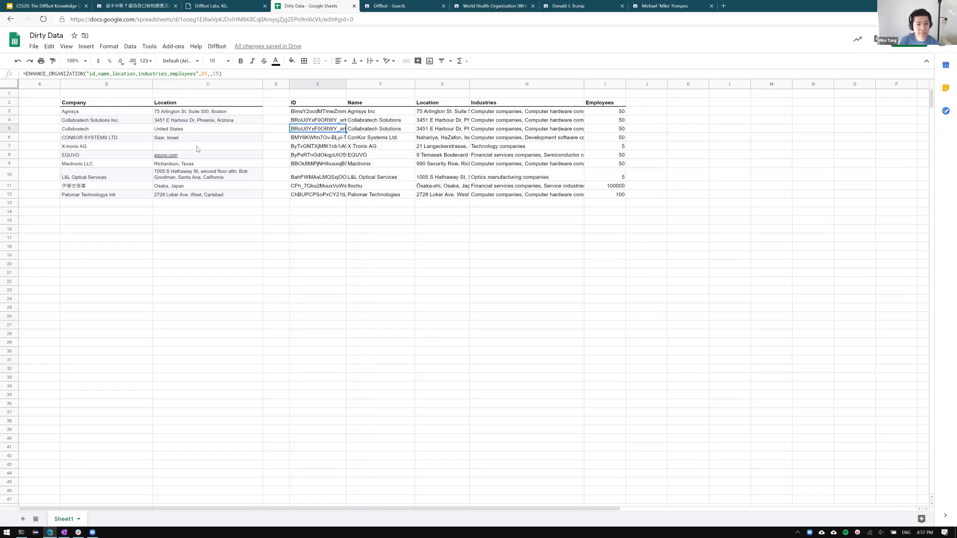
# Step: Review the enriched location in row 7 and the names in rows 11 and 12, and widen the Industries column
pyautogui.click(437, 148)
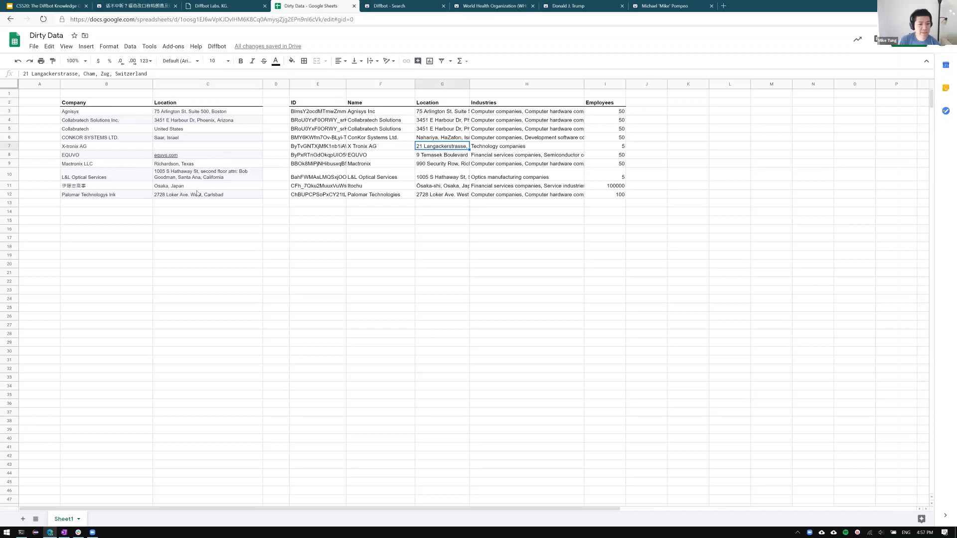
pyautogui.click(89, 188)
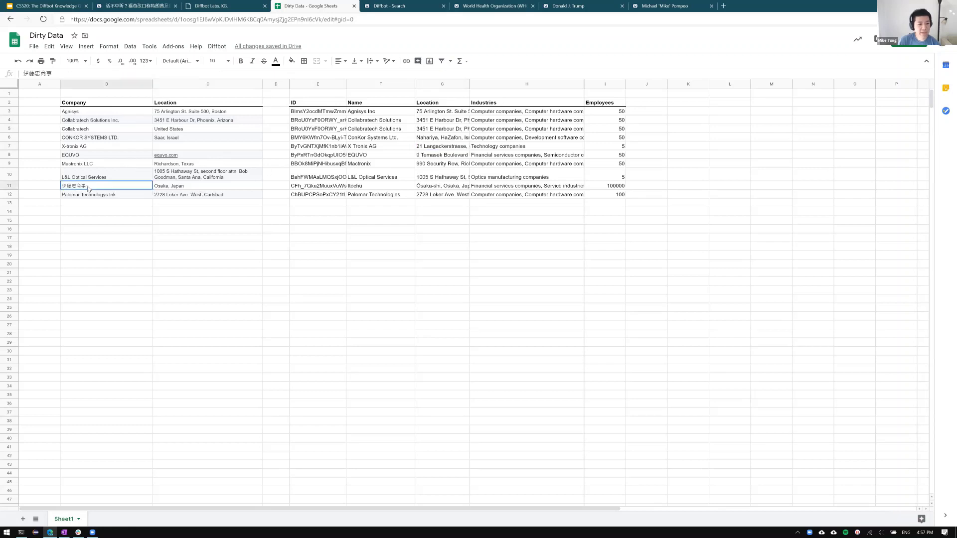
pyautogui.click(385, 186)
pyautogui.click(370, 197)
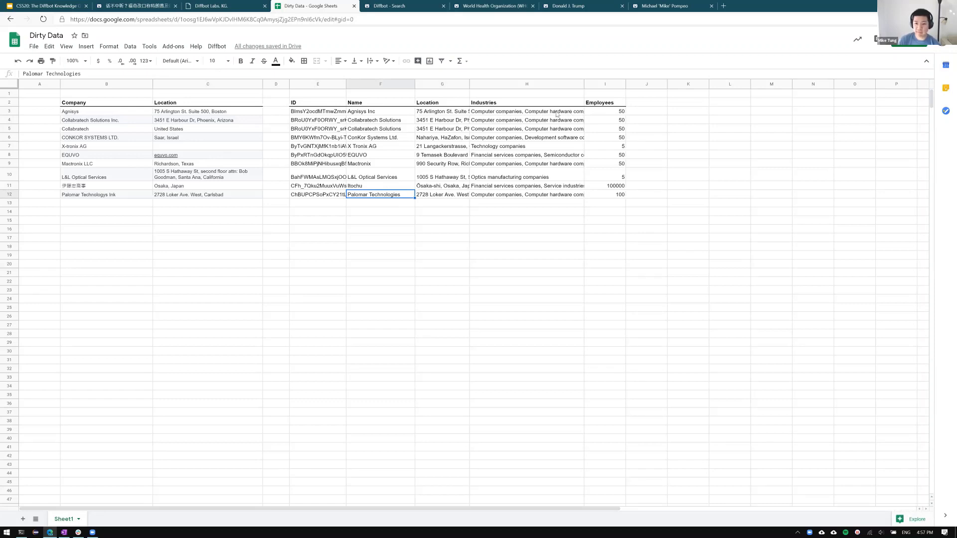
pyautogui.moveTo(583, 85); pyautogui.dragTo(621, 82)
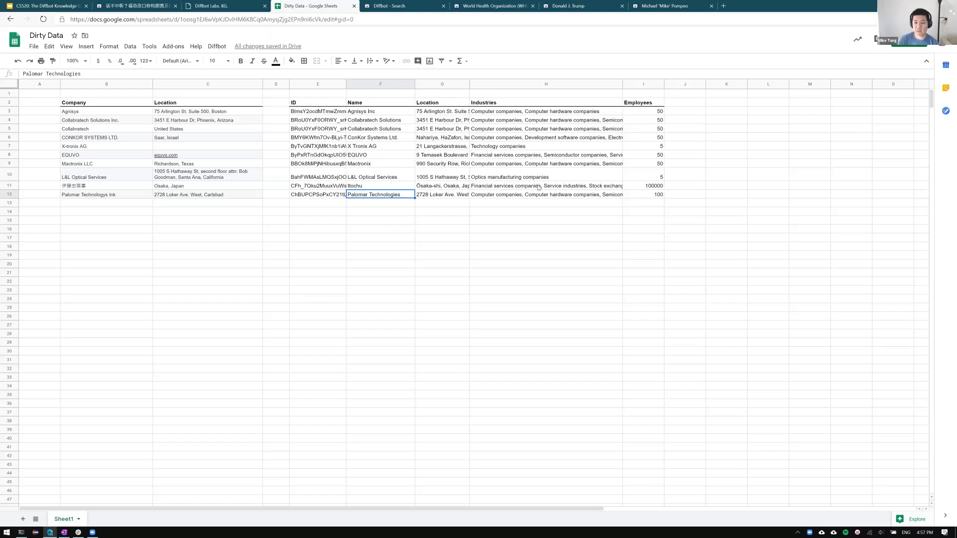
# Step: Start a DQL formula in E15 with the query "type:Organization industries:'semiconductor companies'"
pyautogui.click(299, 224)
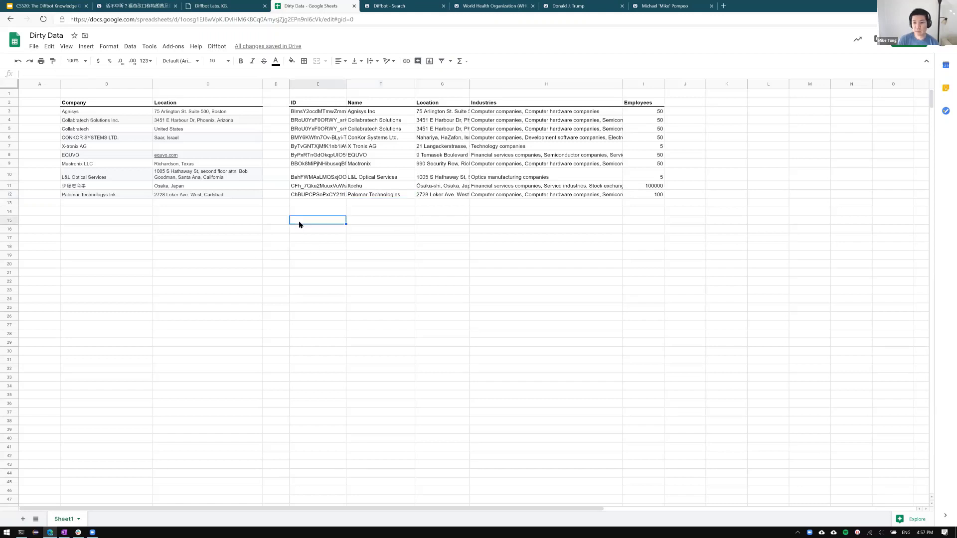
pyautogui.write('=')
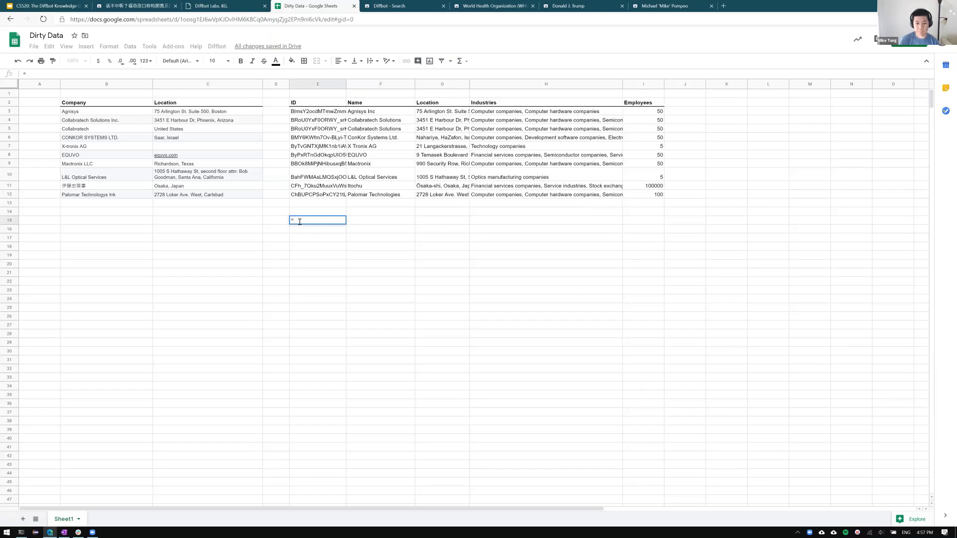
pyautogui.write('DQL("')
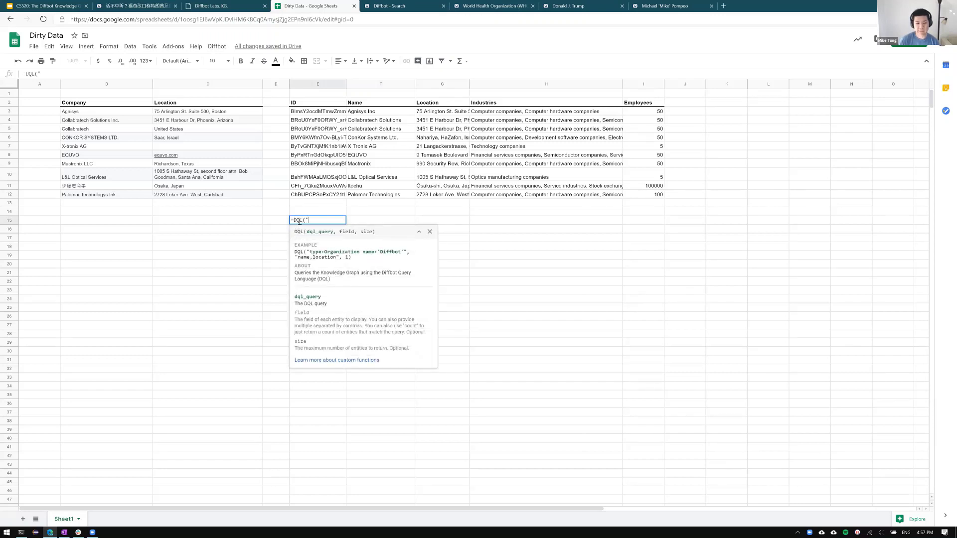
pyautogui.write('type:ORga')
pyautogui.press('BackSpace')
pyautogui.write('rgani')
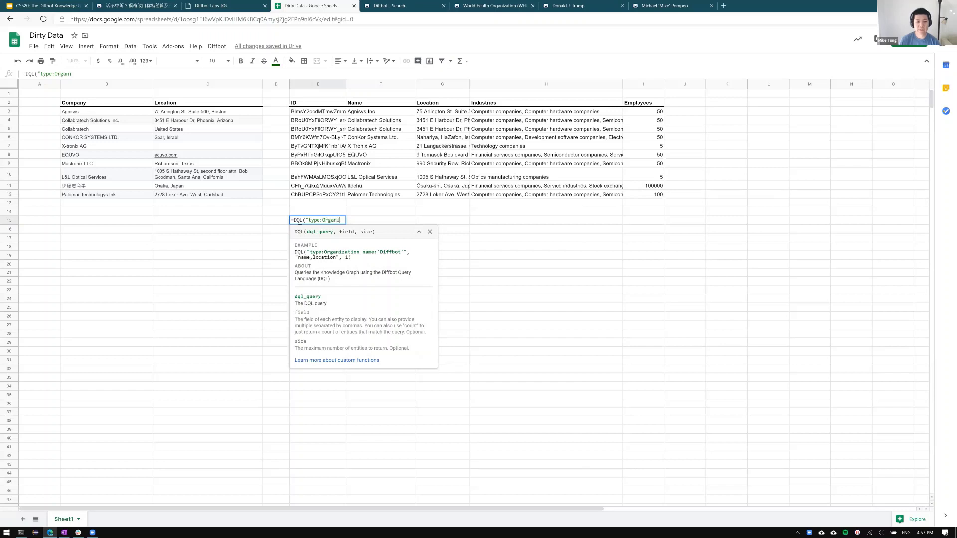
pyautogui.write('zation industries:"')
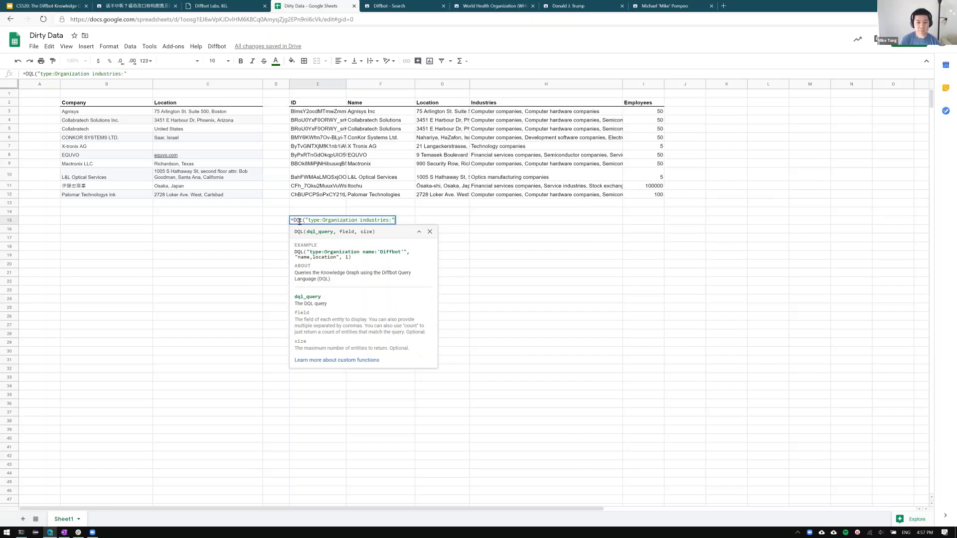
pyautogui.press('BackSpace')
pyautogui.write("'semiconduc")
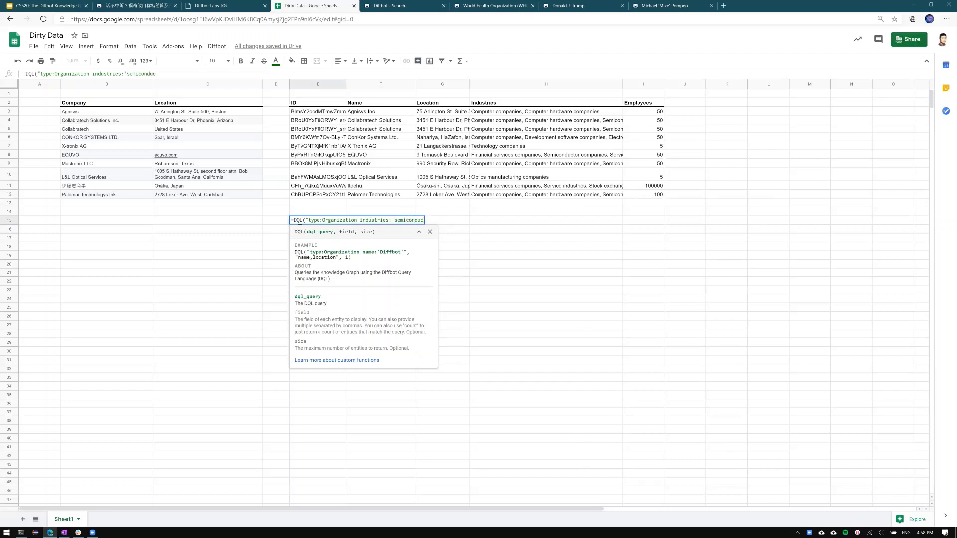
pyautogui.write("tor companies'")
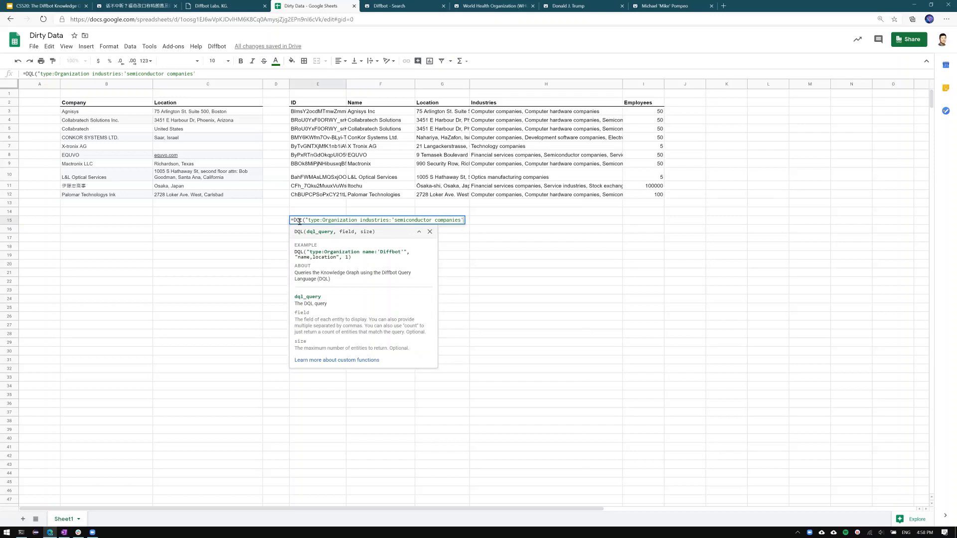
pyautogui.write('",')
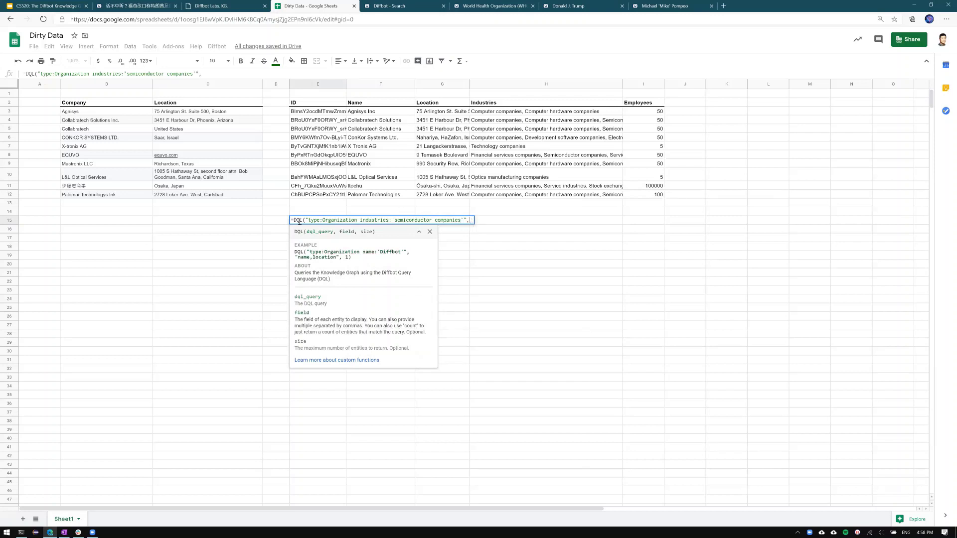
# Step: Complete the E15 DQL formula with the fields "id,name,location,industries,employees" and run it
pyautogui.write('"')
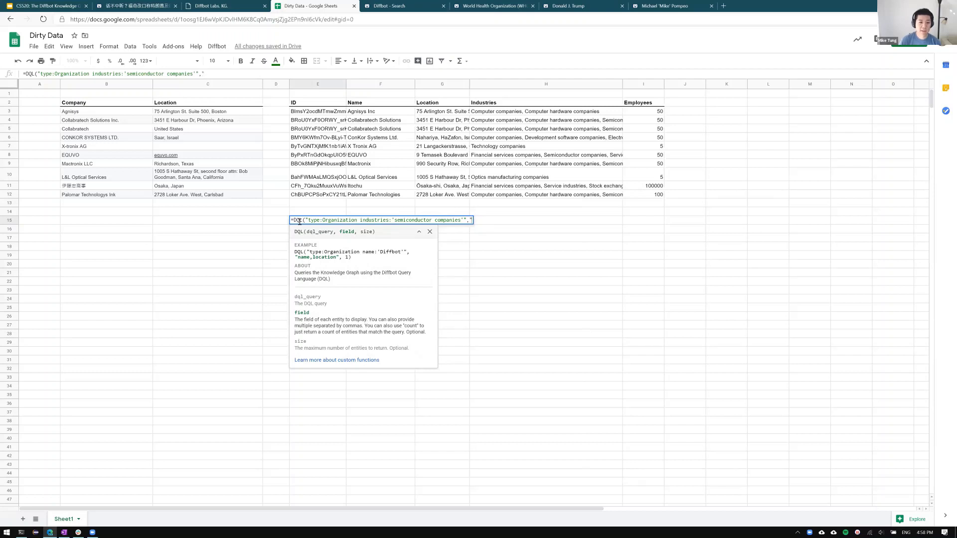
pyautogui.write('id,name,lcoat')
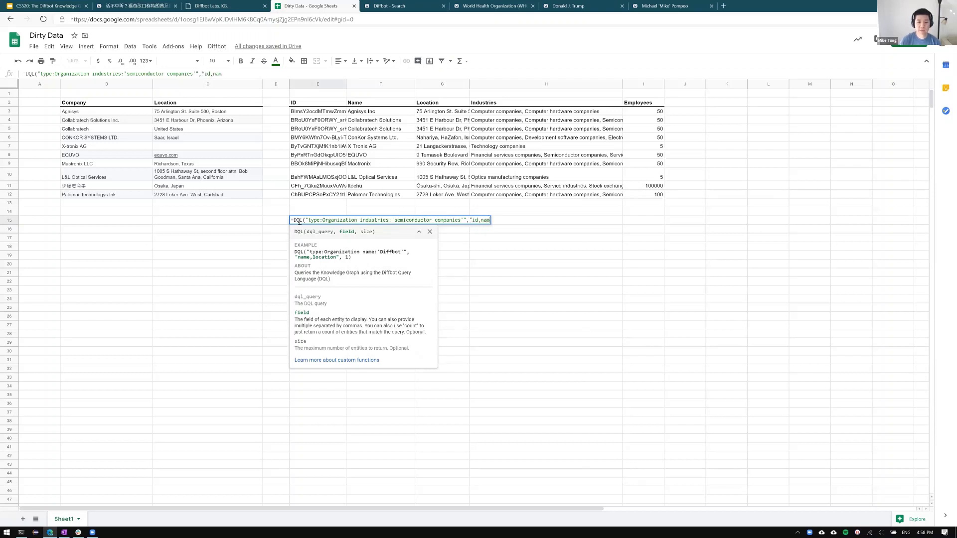
pyautogui.press('BackSpace')
pyautogui.press('BackSpace')
pyautogui.press('BackSpace')
pyautogui.press('BackSpace')
pyautogui.write('oc')
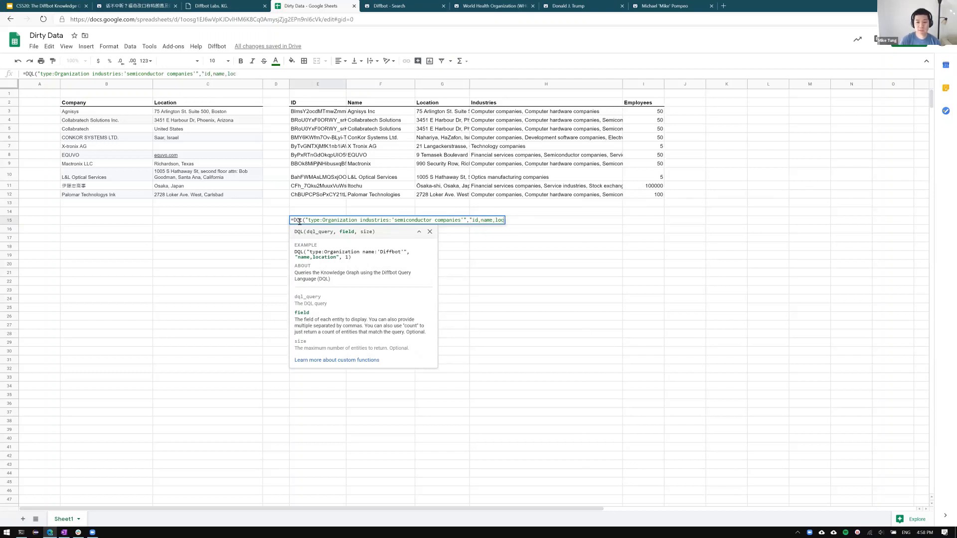
pyautogui.write('ation,indust')
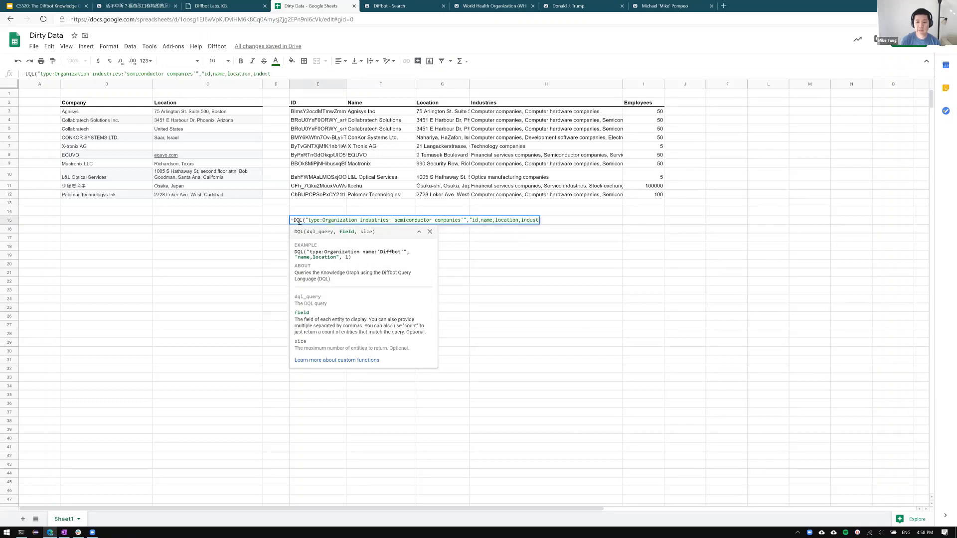
pyautogui.write('ries,employees"')
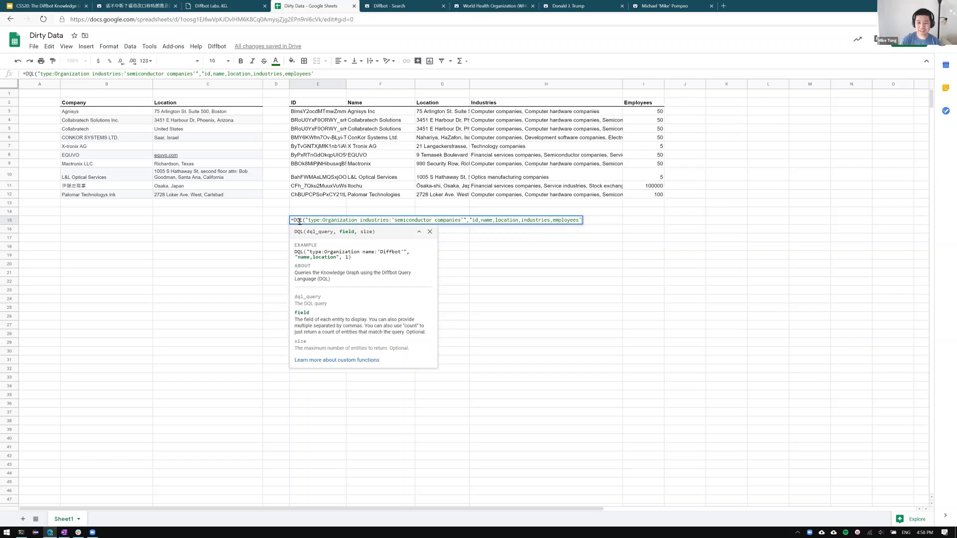
pyautogui.write(')')
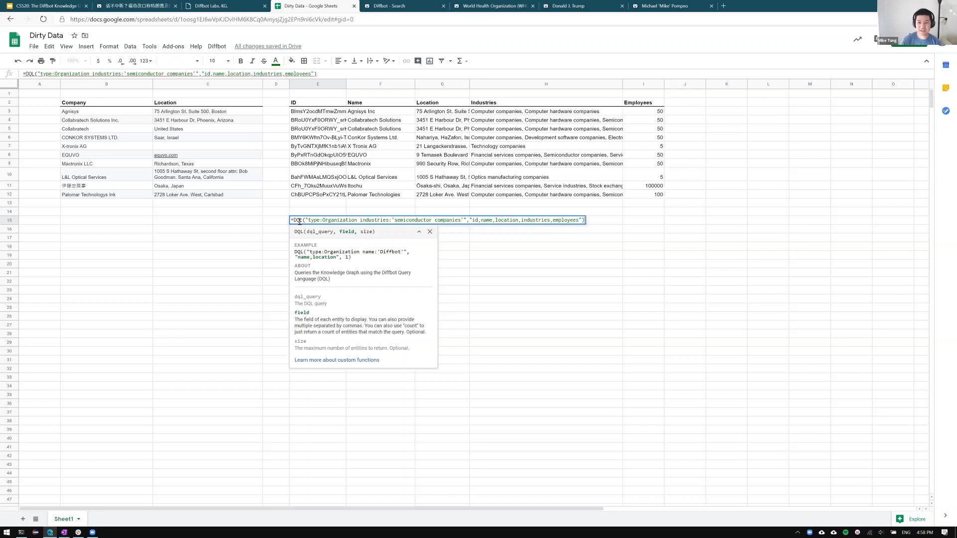
pyautogui.press('Return')
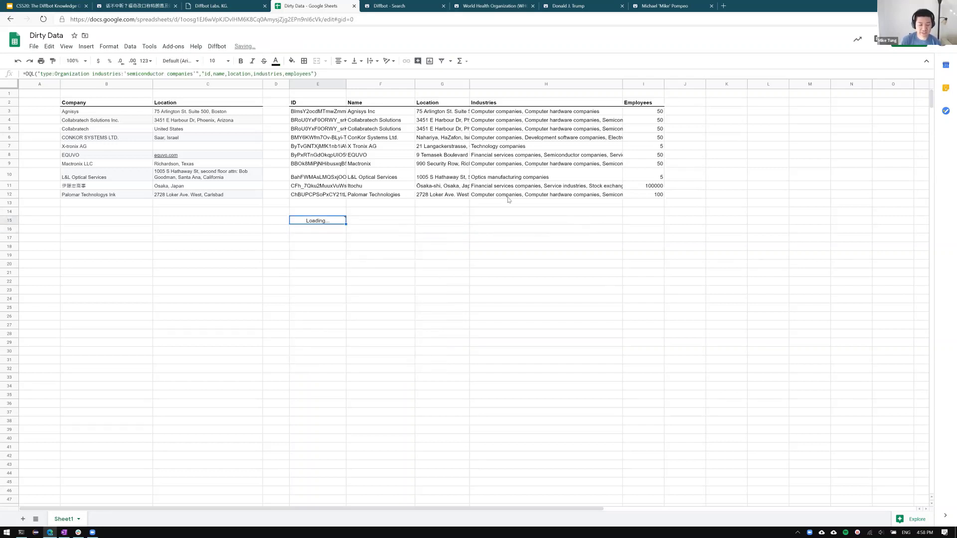
pyautogui.hotkey('ctrl', '+')
pyautogui.hotkey('ctrl', '+')
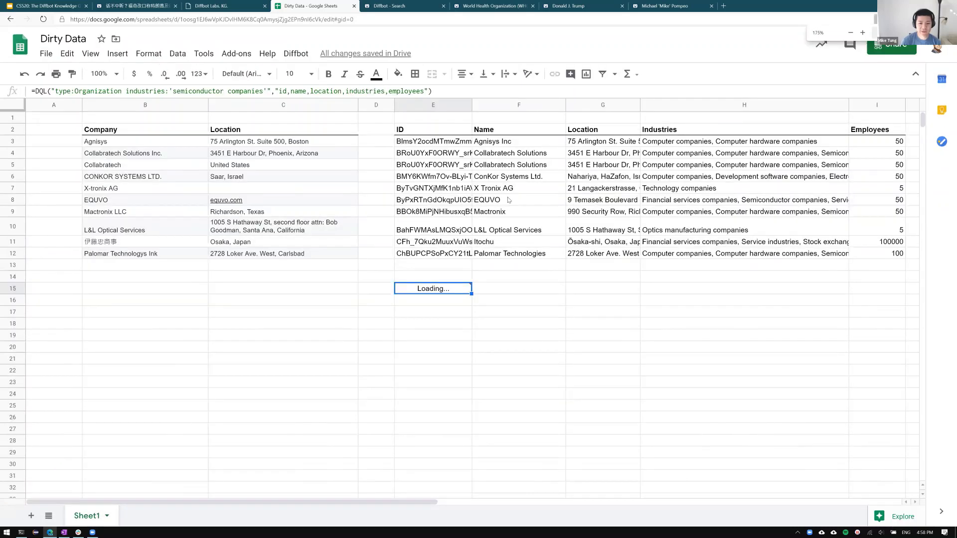
pyautogui.hotkey('ctrl', '-')
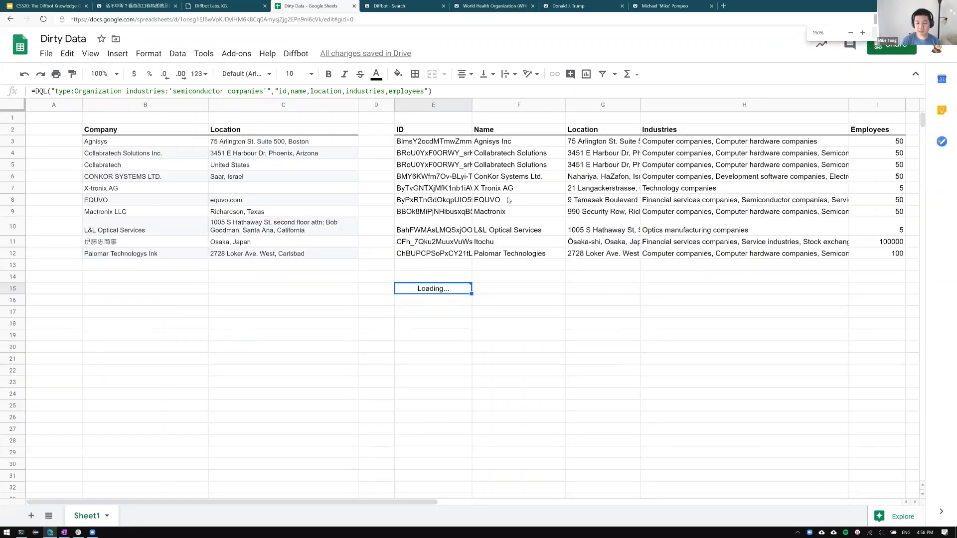
pyautogui.hotkey('ctrl', '-')
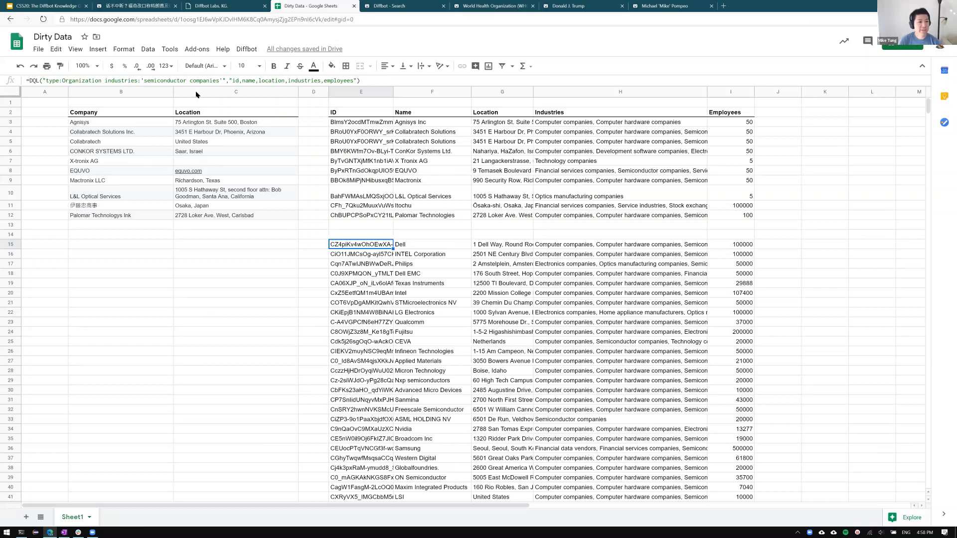
# Step: Add the condition nbEmployeesMax<50 after the industries filter in the E15 DQL query and rerun it
pyautogui.click(221, 80)
pyautogui.write('n')
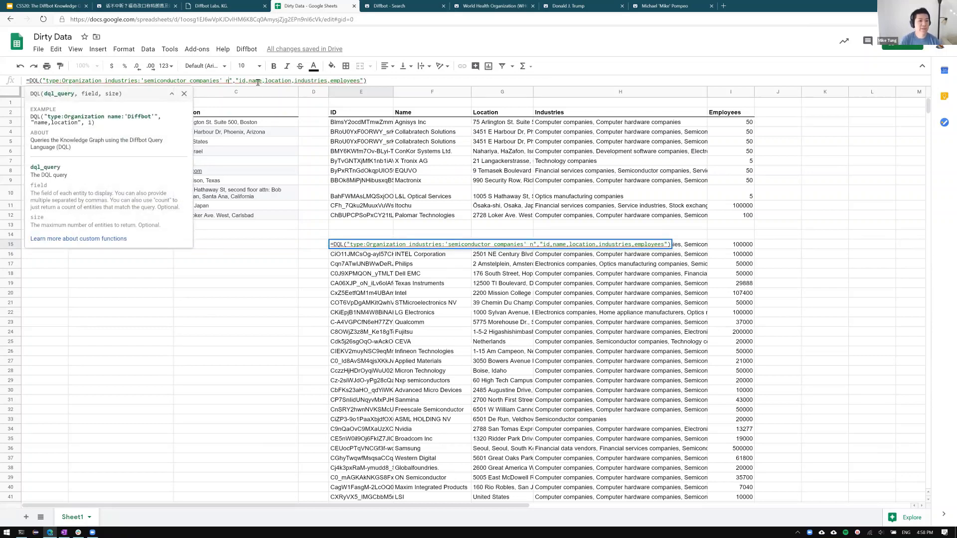
pyautogui.write('bEmployee')
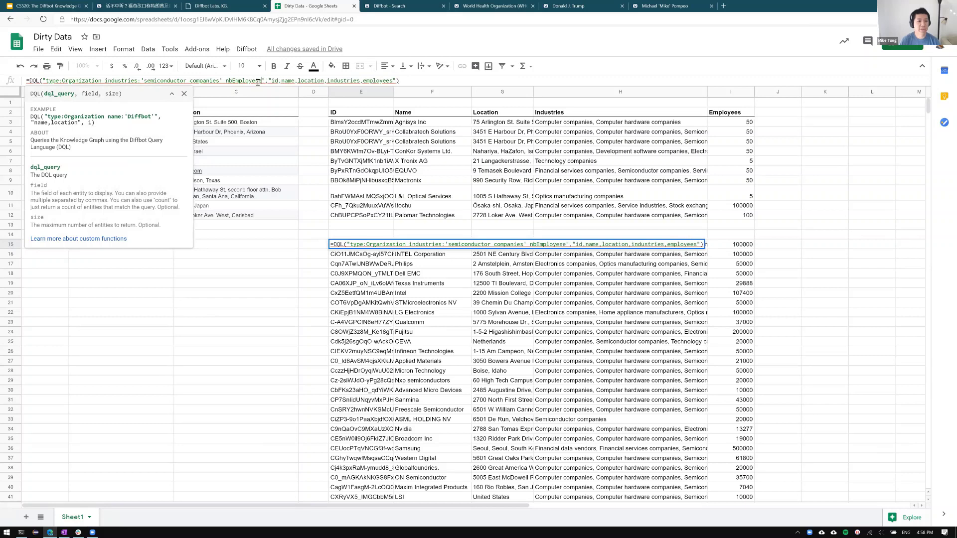
pyautogui.write('sMax<50')
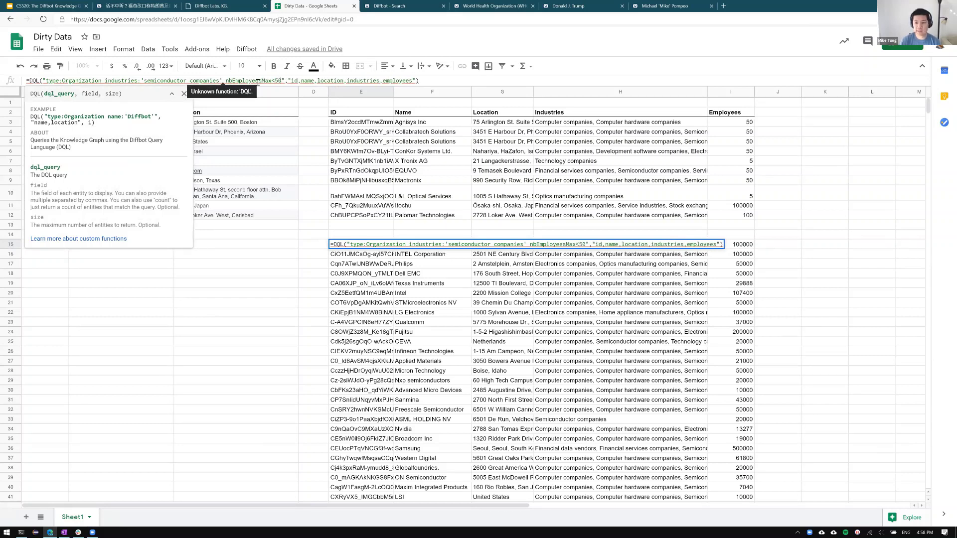
pyautogui.press('Return')
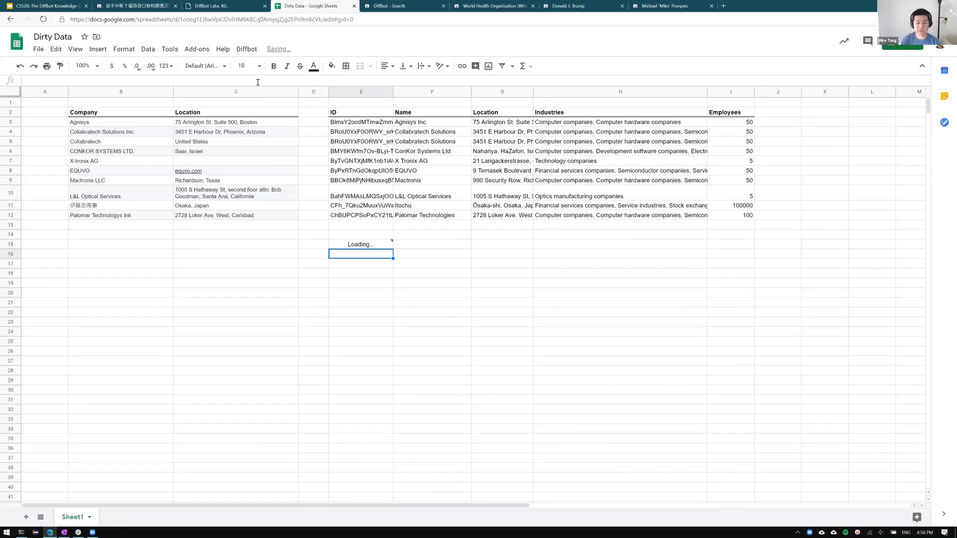
pyautogui.click(373, 241)
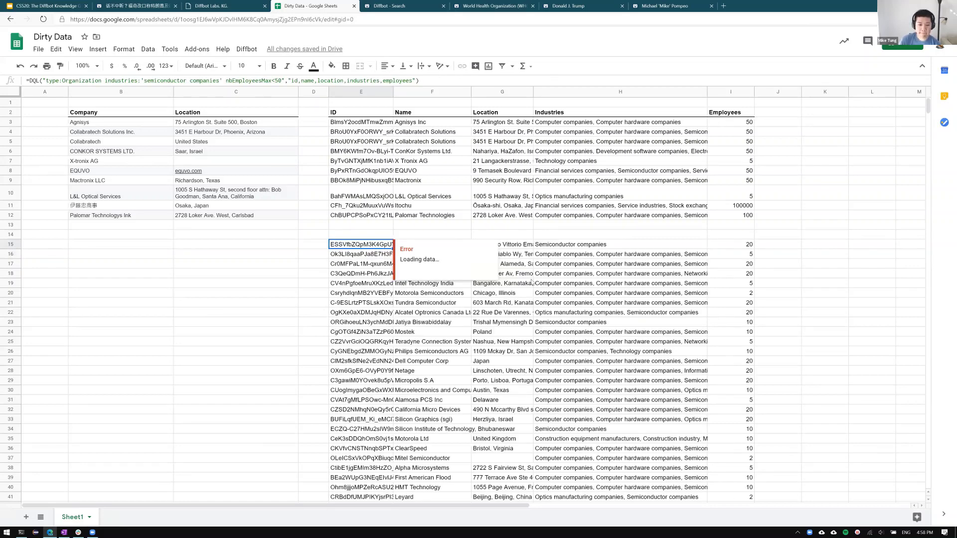
# Step: Look through the semiconductor companies returned from row 15 down, and select the spreadsheet's web address
pyautogui.click(459, 314)
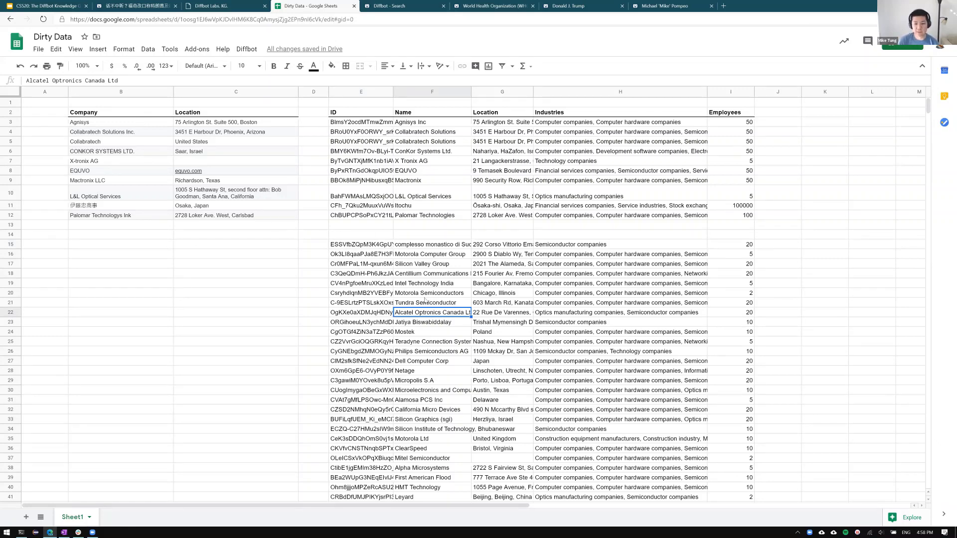
pyautogui.scroll(-3, 391, 302)
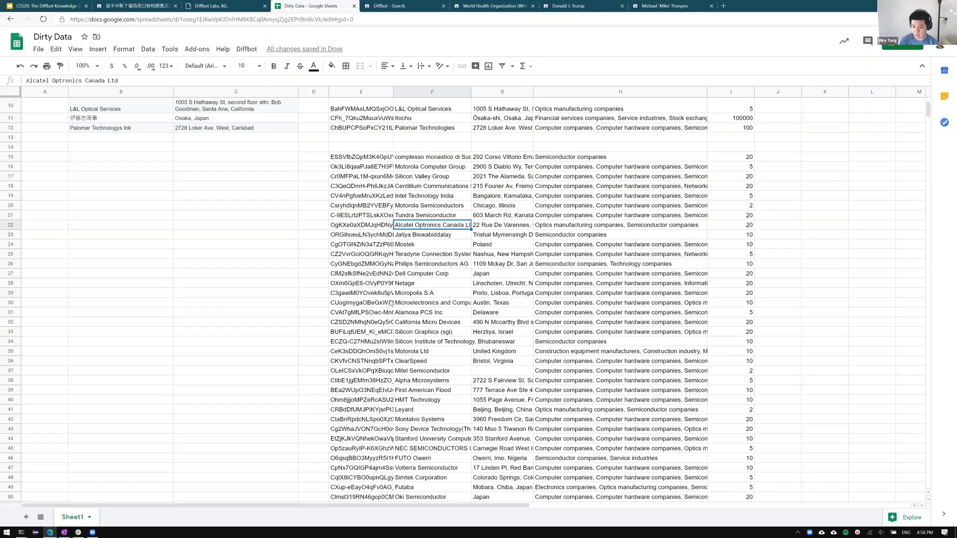
pyautogui.scroll(-1, 392, 303)
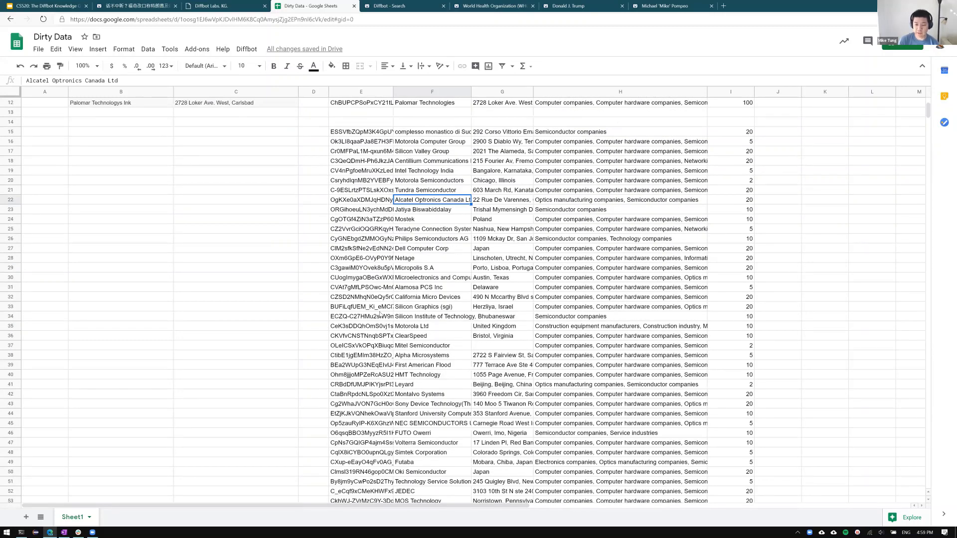
pyautogui.scroll(4, 379, 313)
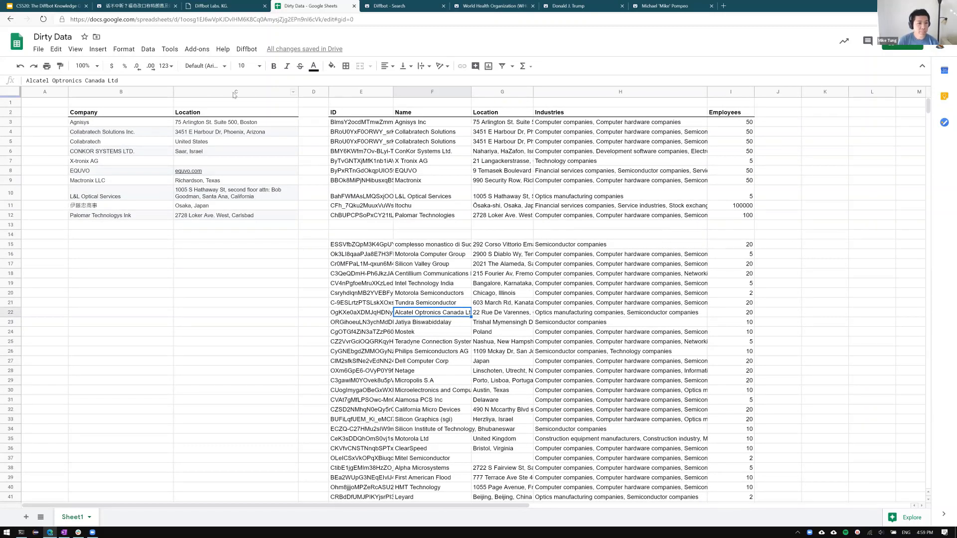
pyautogui.click(219, 19)
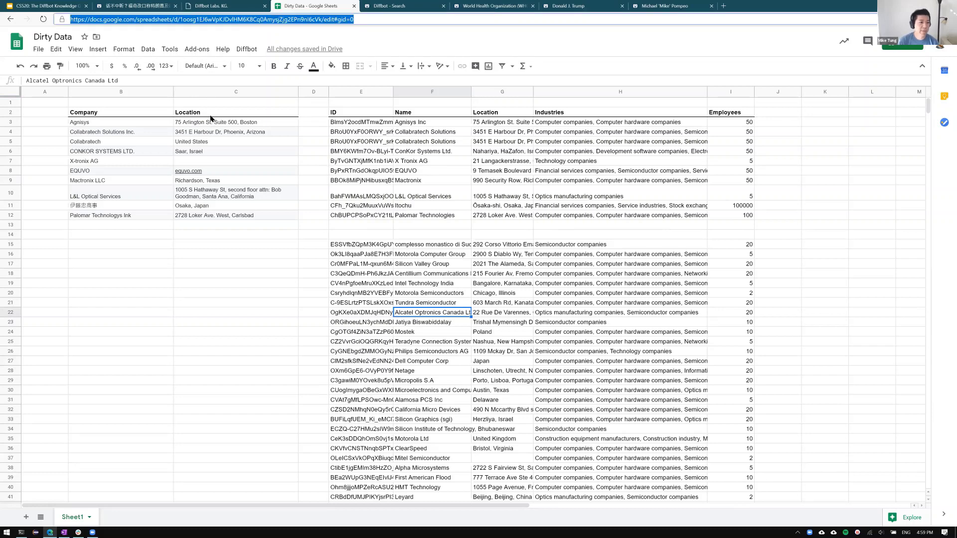